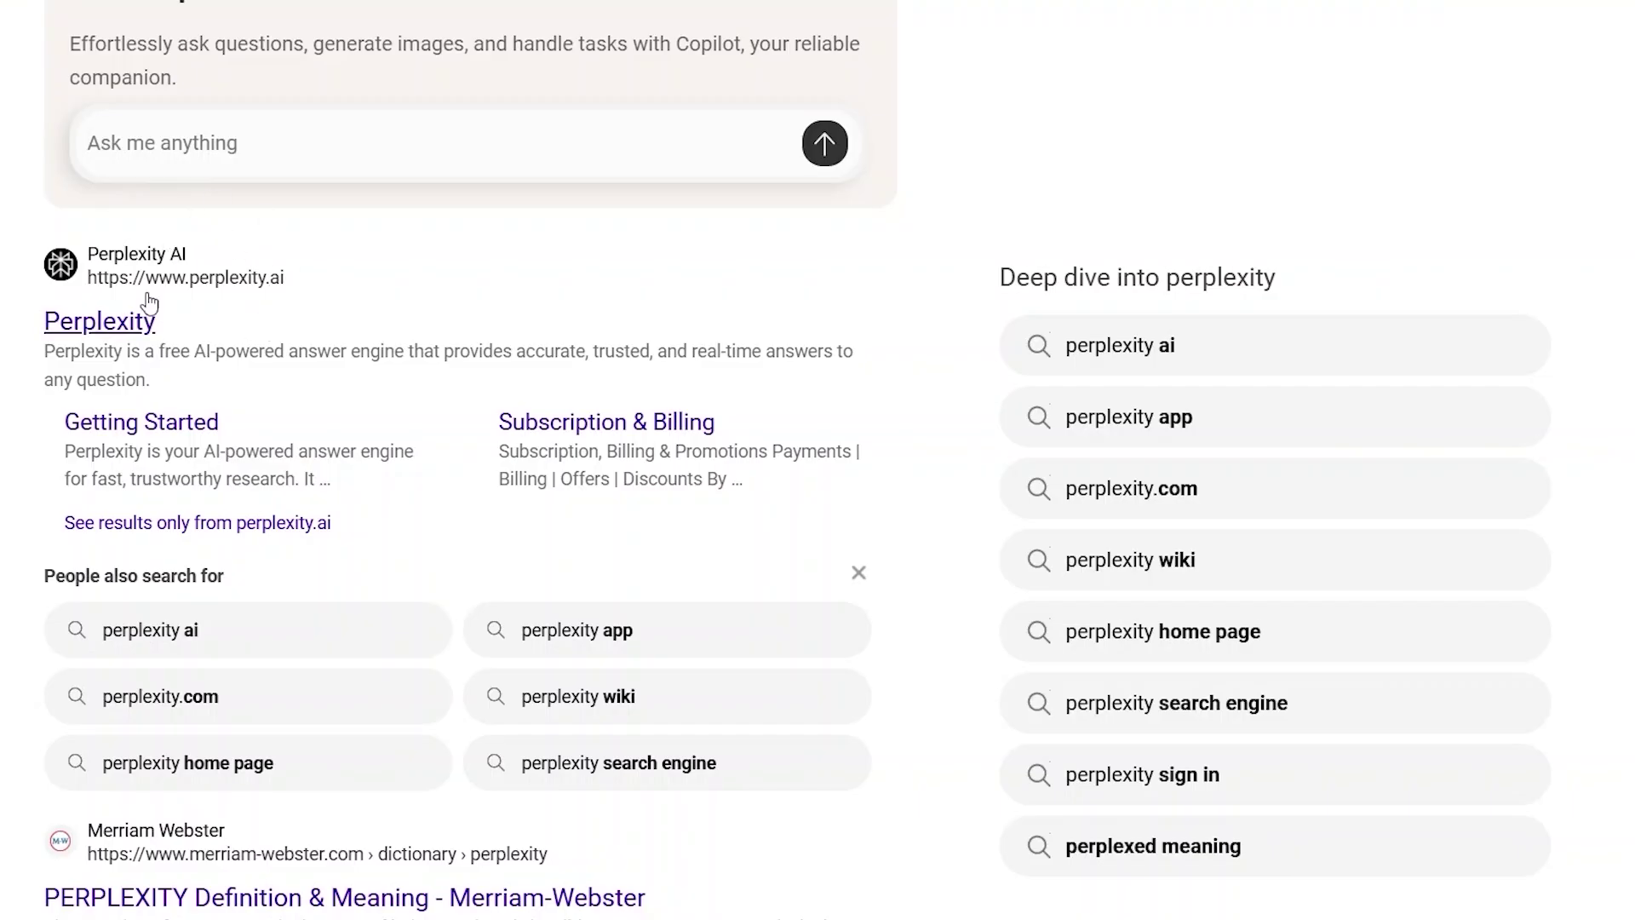
- Find the Perplexity AI website in the search results and open it
scroll(38, 141, down, 2)
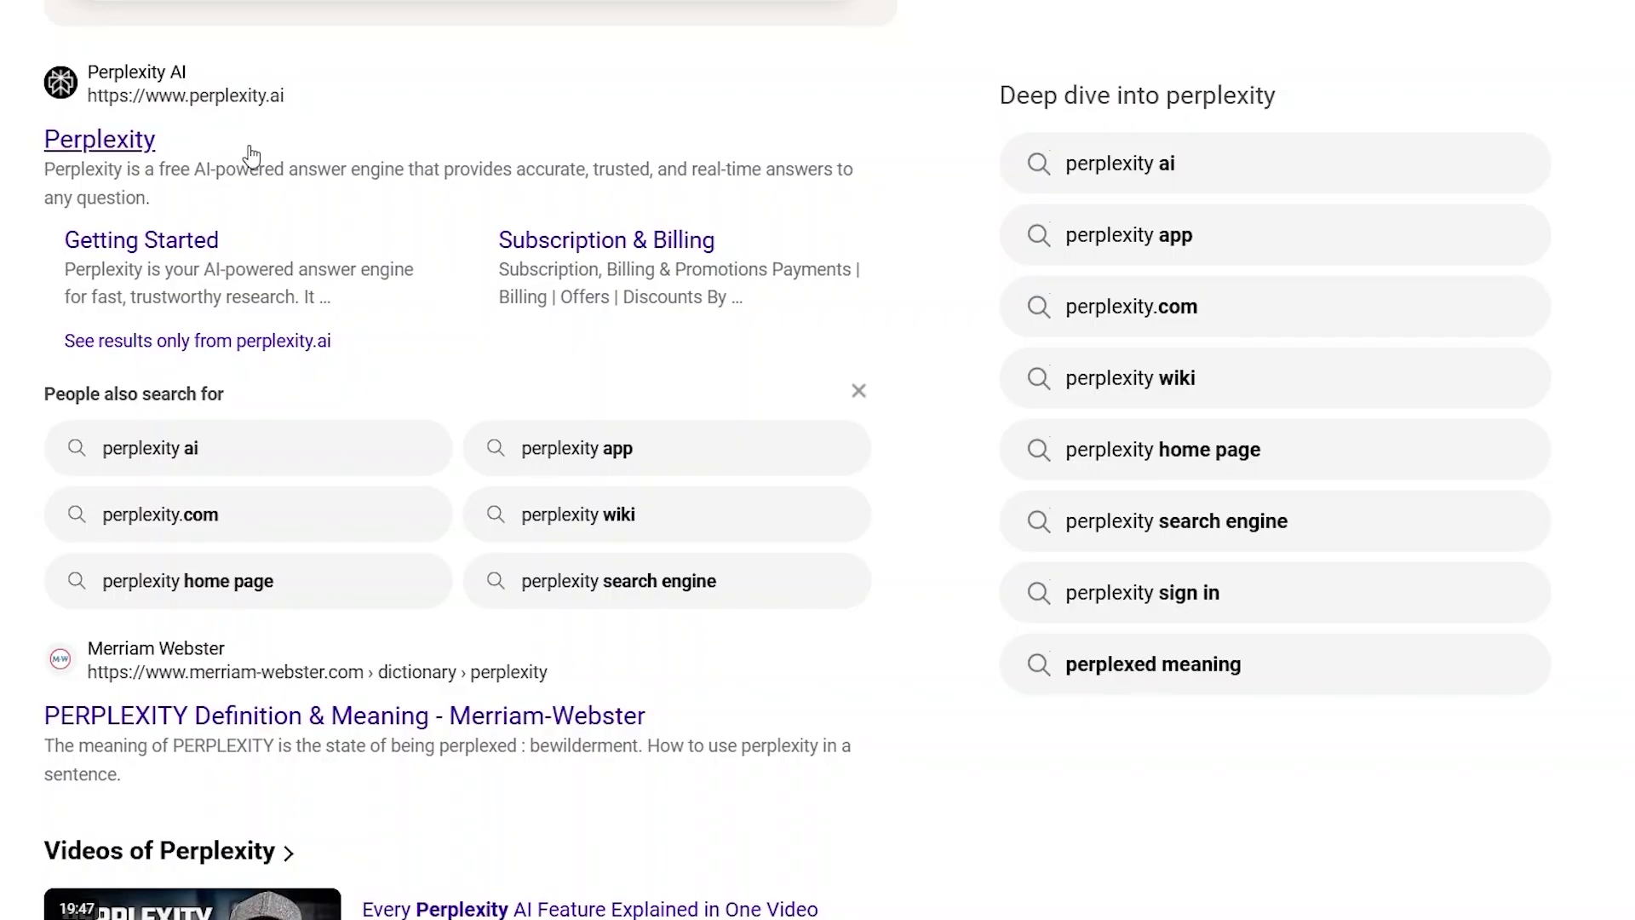
scroll(401, 187, up, 1)
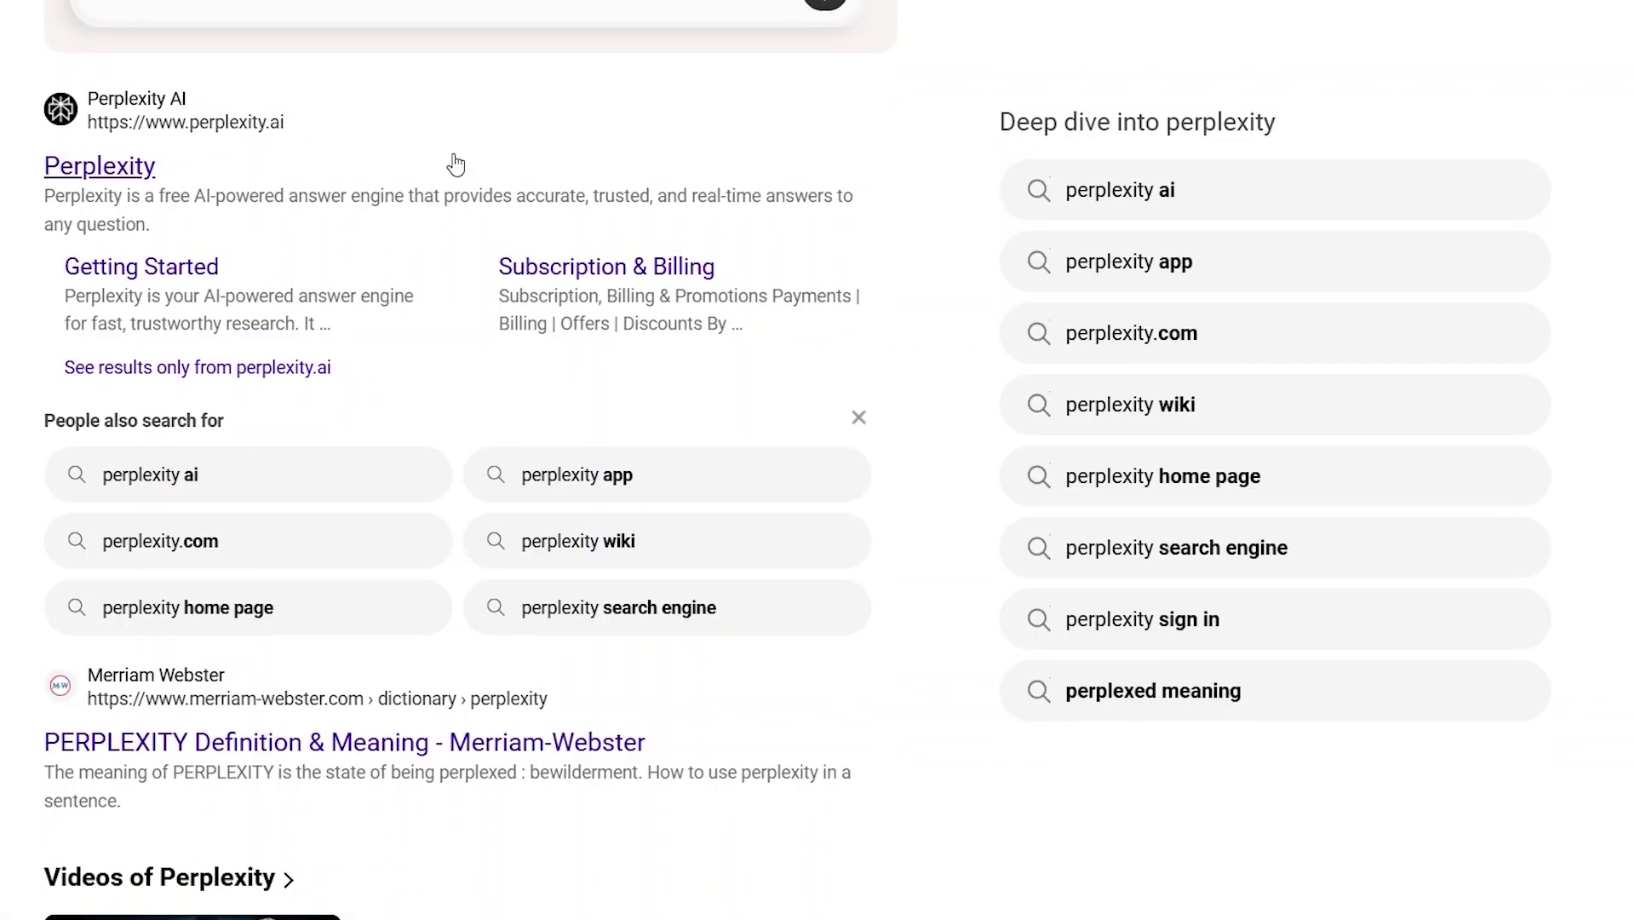
scroll(455, 164, up, 1)
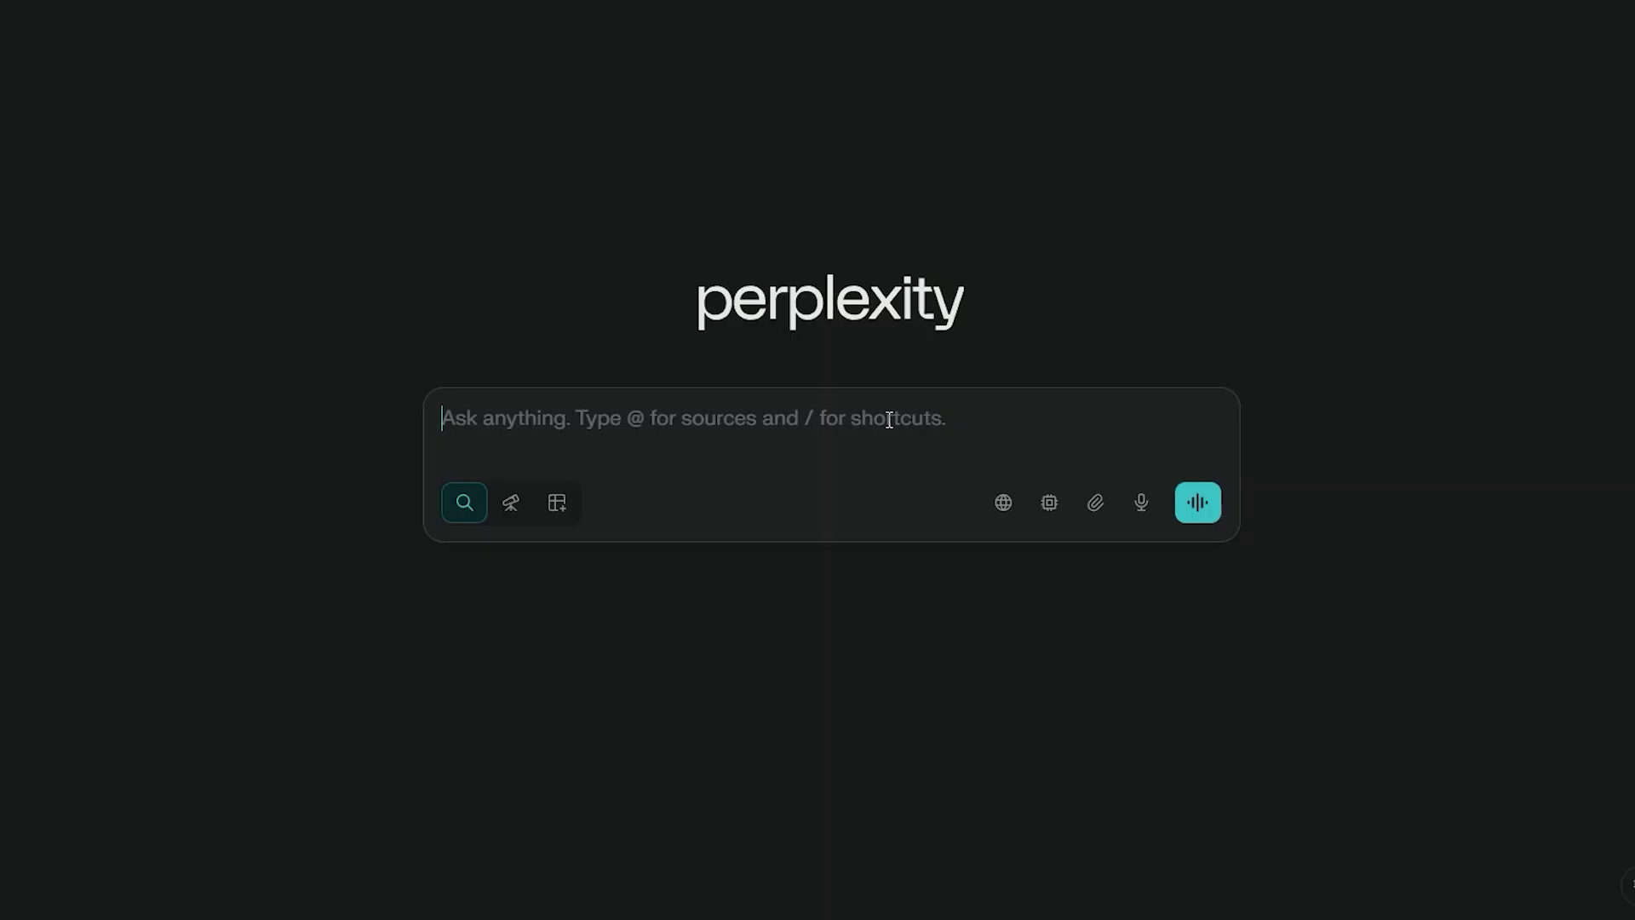
- Examine the descriptions of the Search, Deep research, and Create files and apps modes in the prompt box
mouse_move(456, 508)
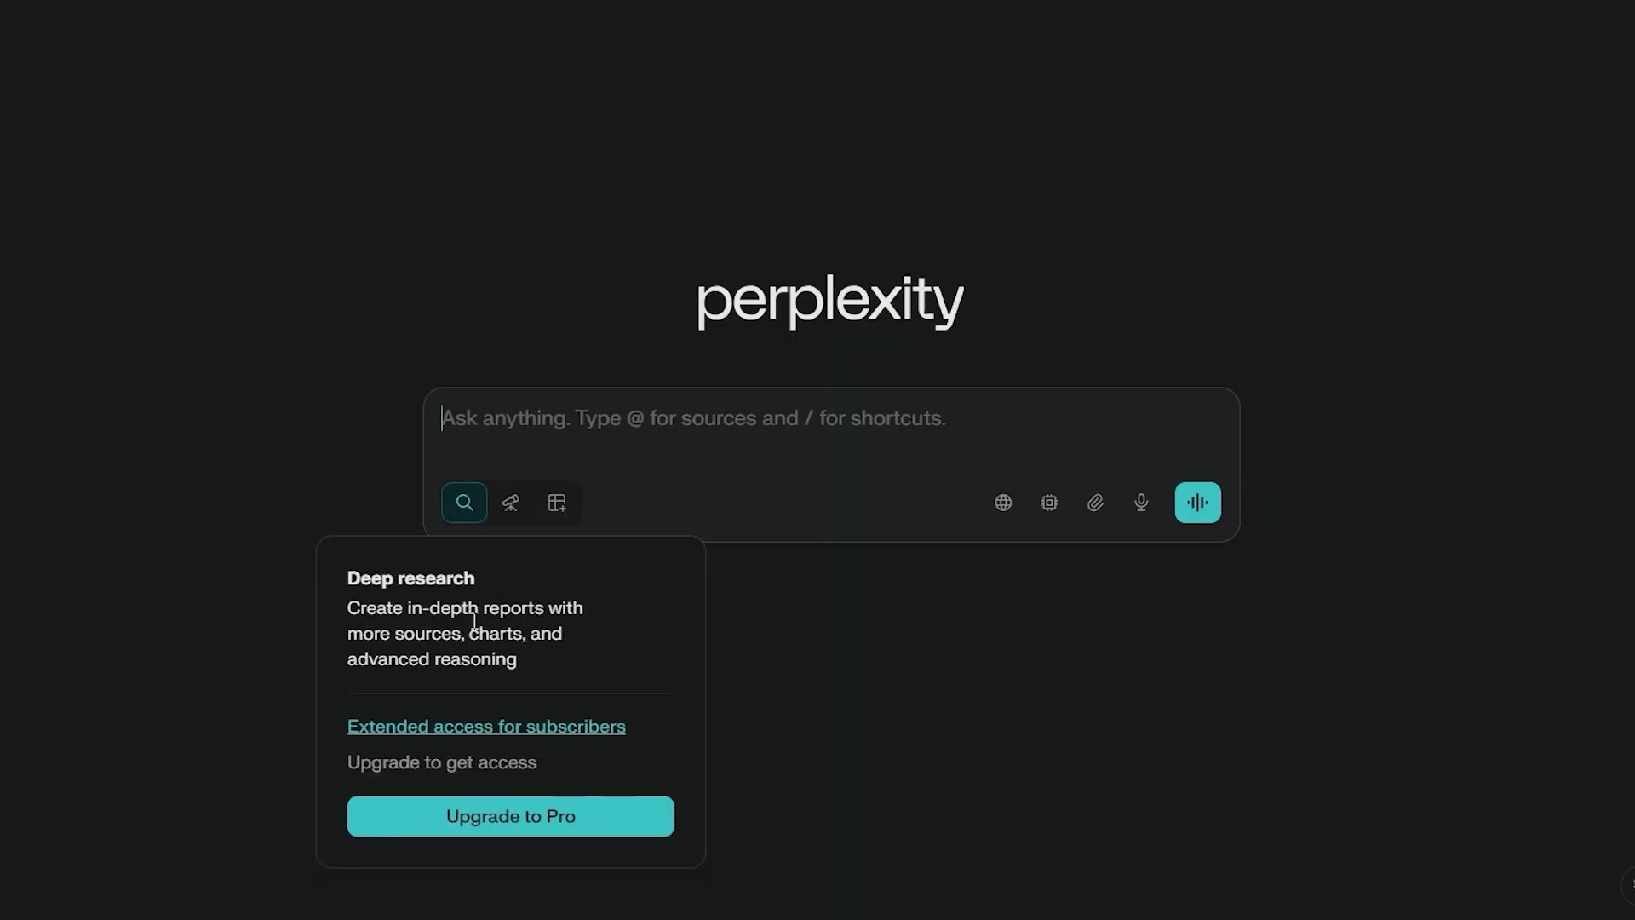
click(464, 507)
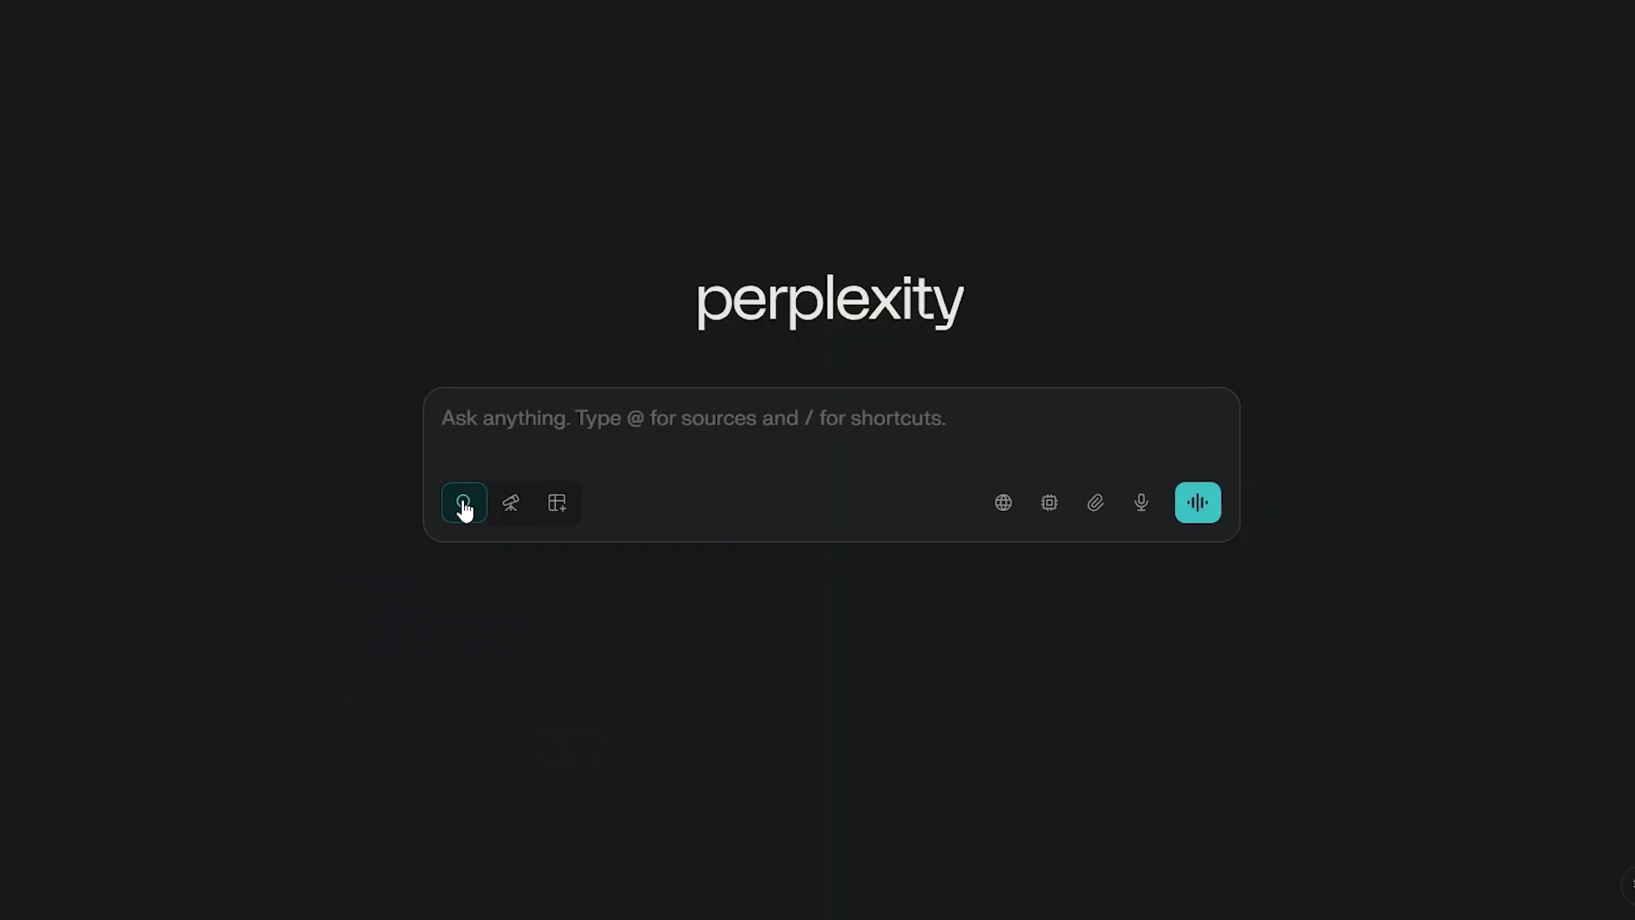
mouse_move(467, 487)
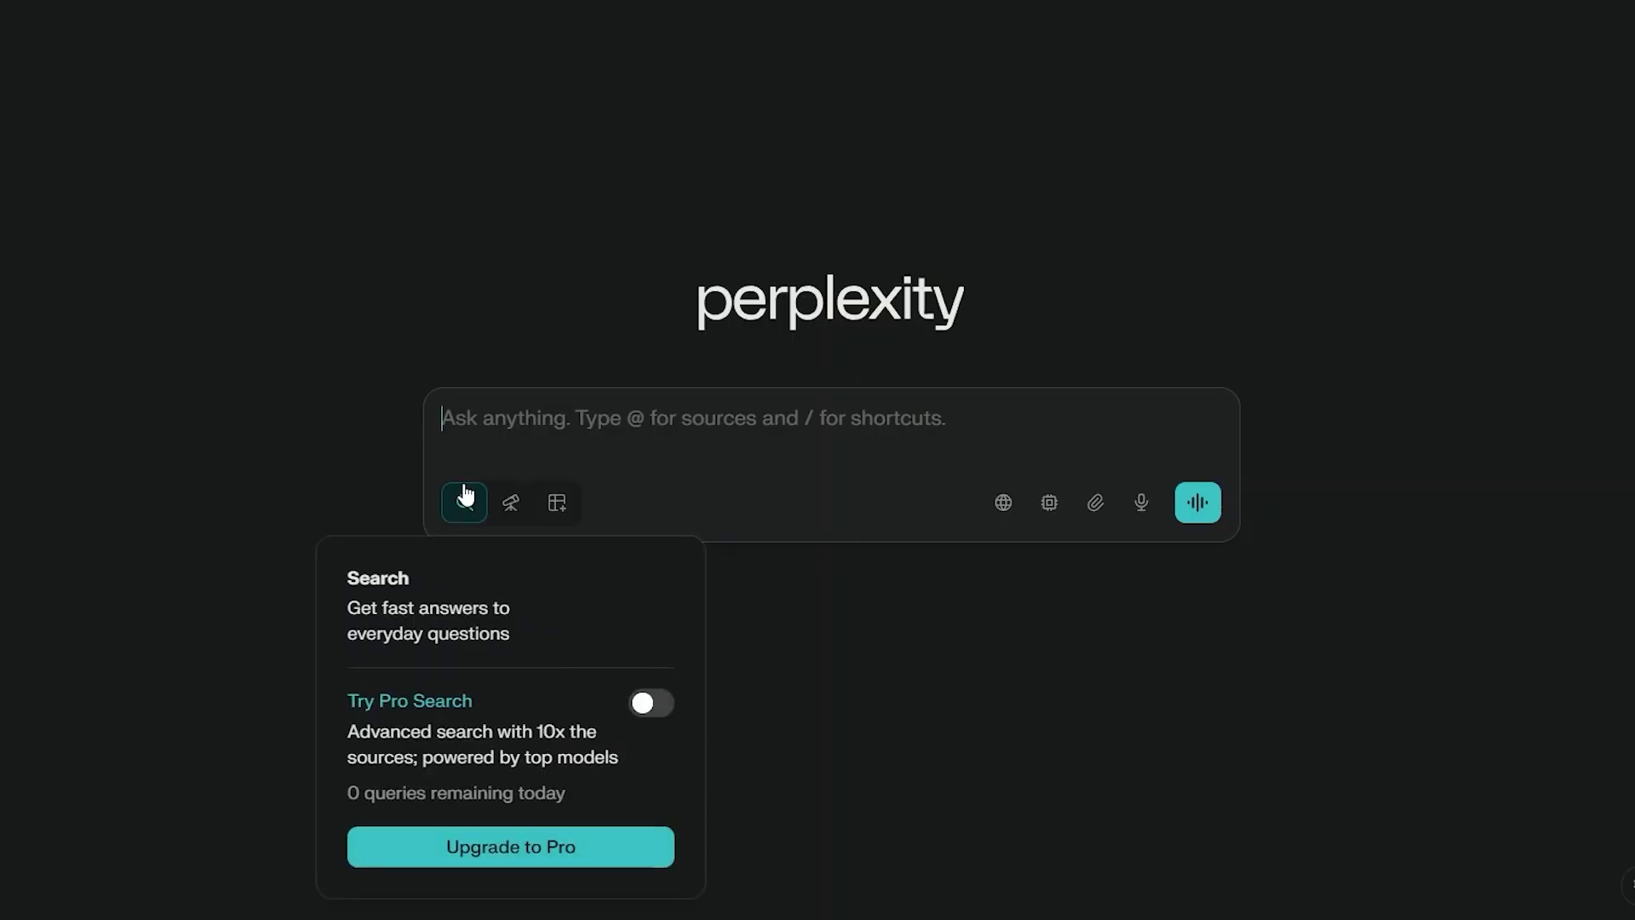
mouse_move(511, 508)
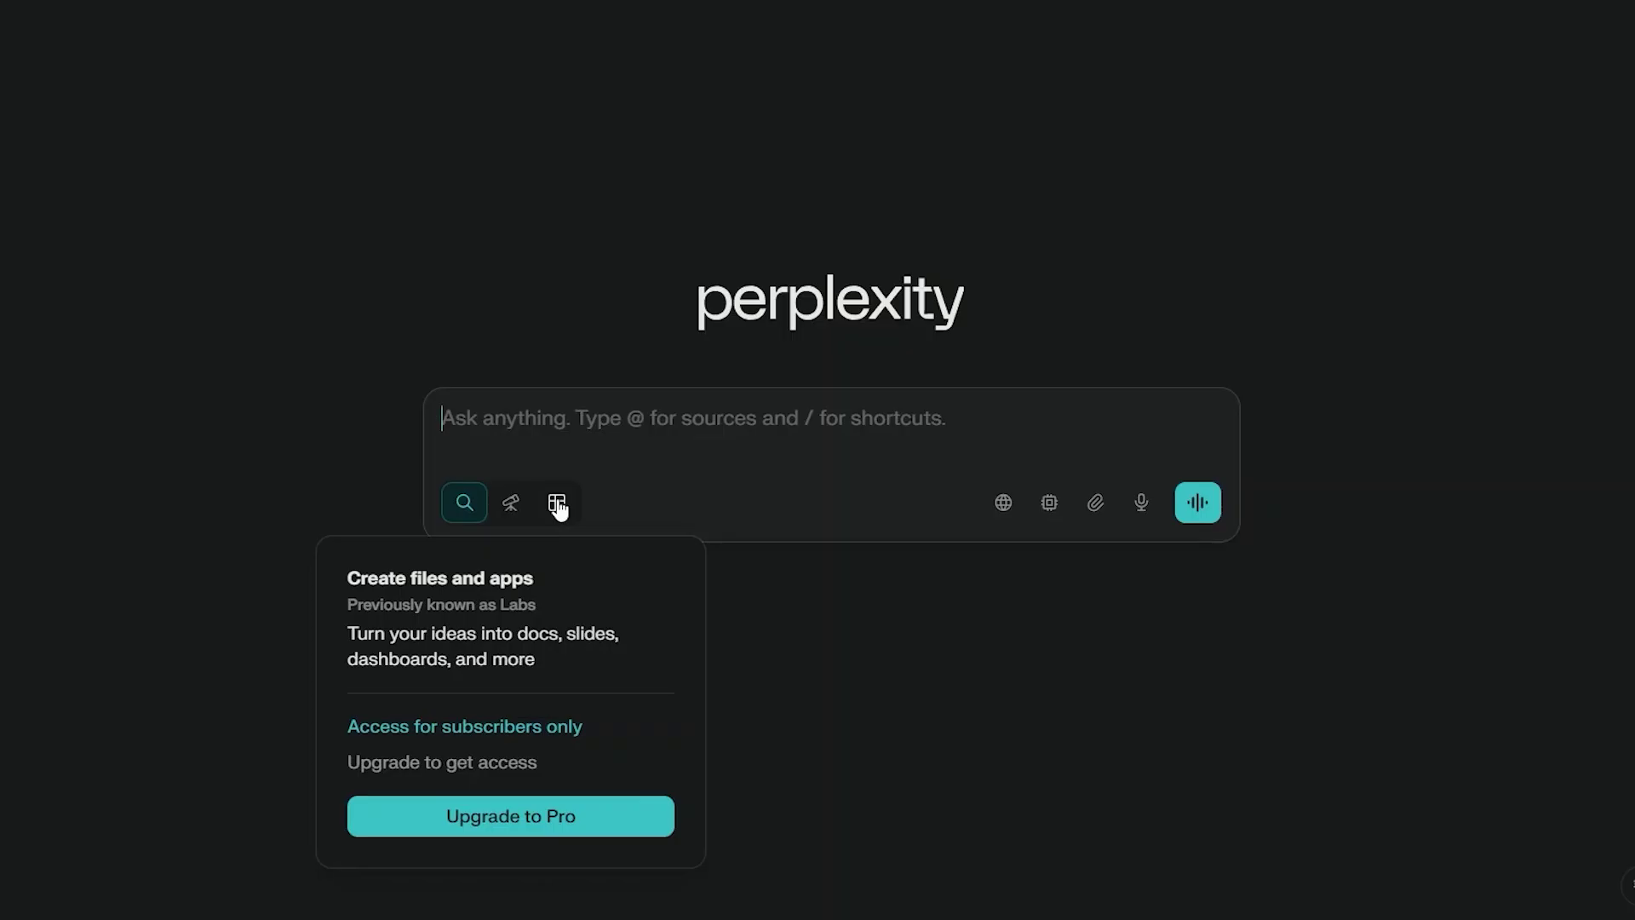
- Look through the prompt box's connectable sources and its list of available AI models, leaving the selections as they are
click(1004, 504)
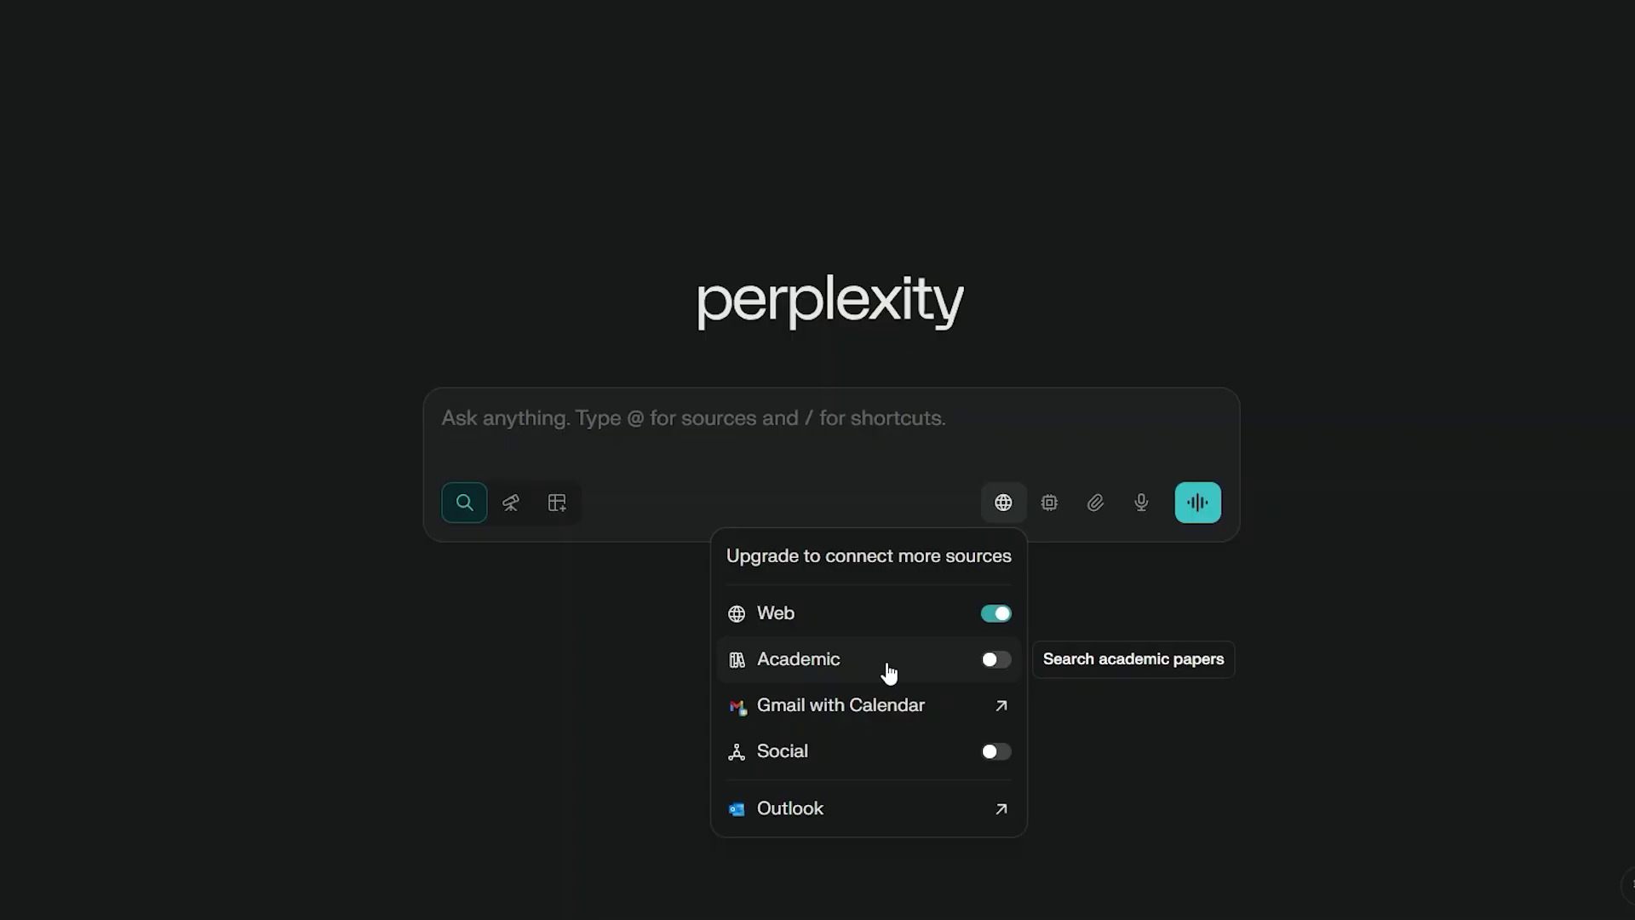
key(Up)
click(1003, 507)
click(1003, 508)
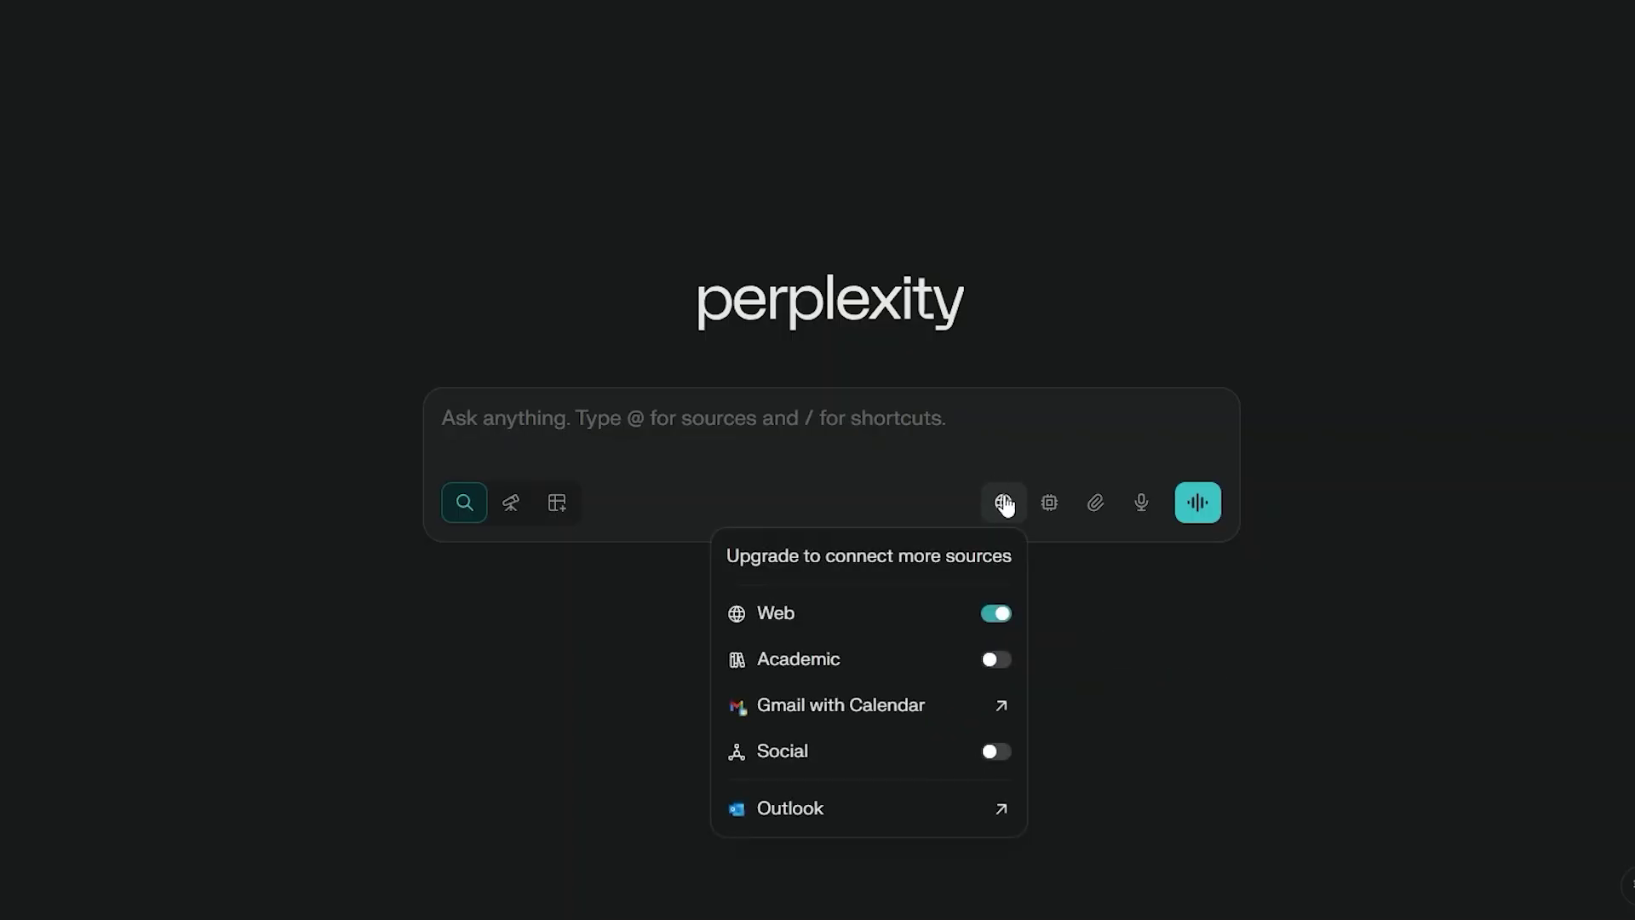
click(1050, 504)
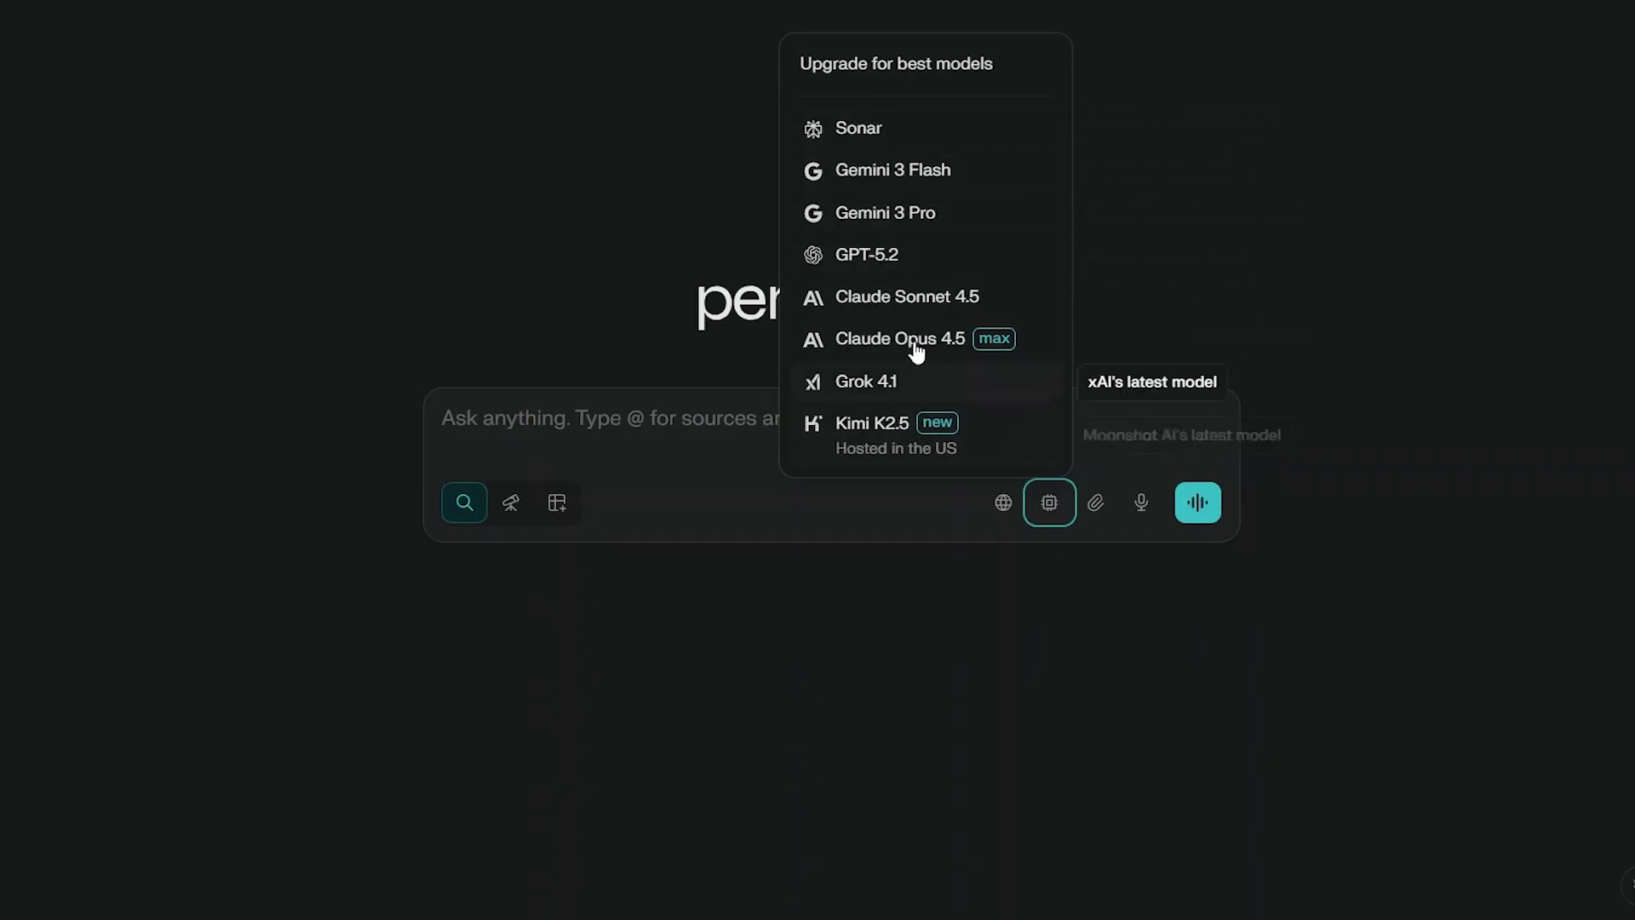
click(1162, 271)
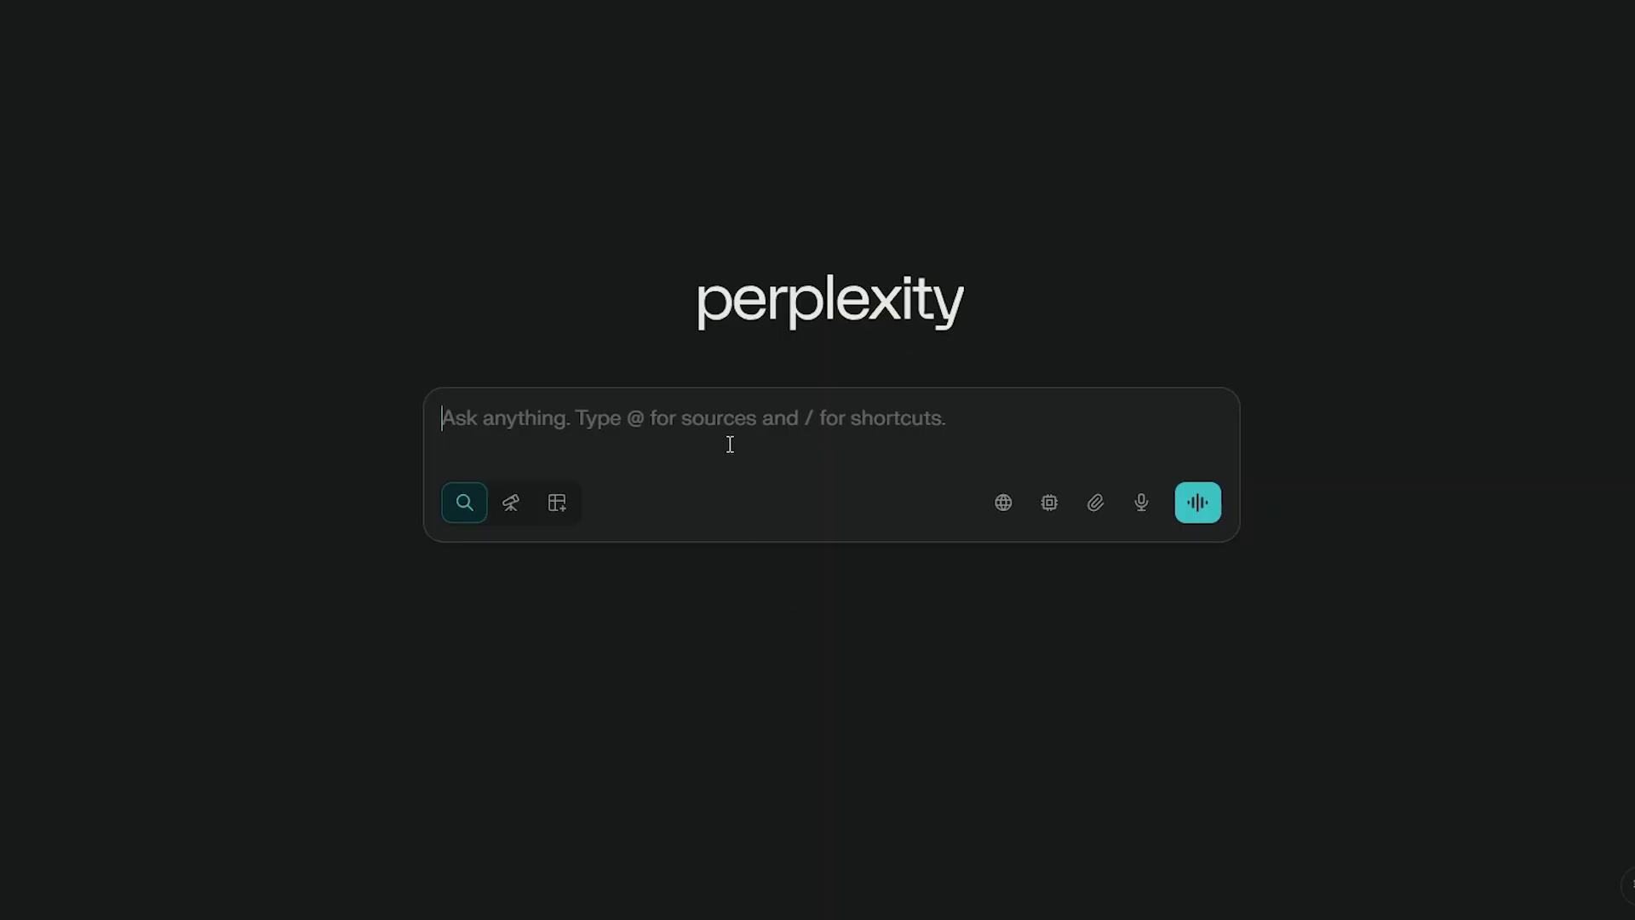
- Paste and submit the question "What are the key findings of recent studies on remote work productivity?"
right_click(594, 421)
click(699, 636)
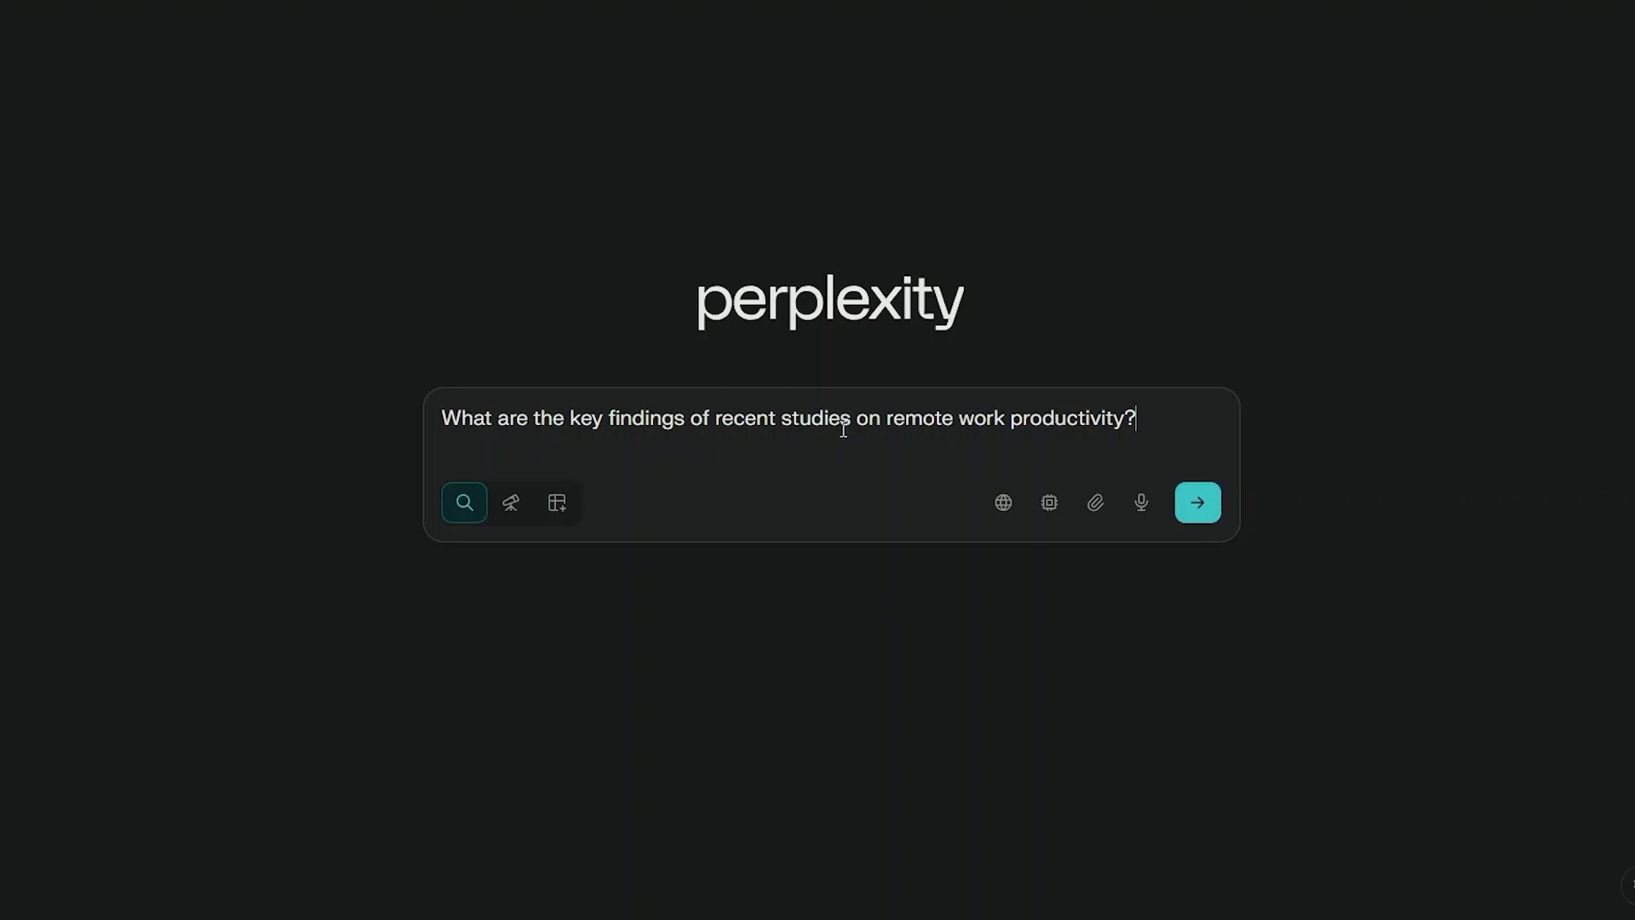
click(1199, 507)
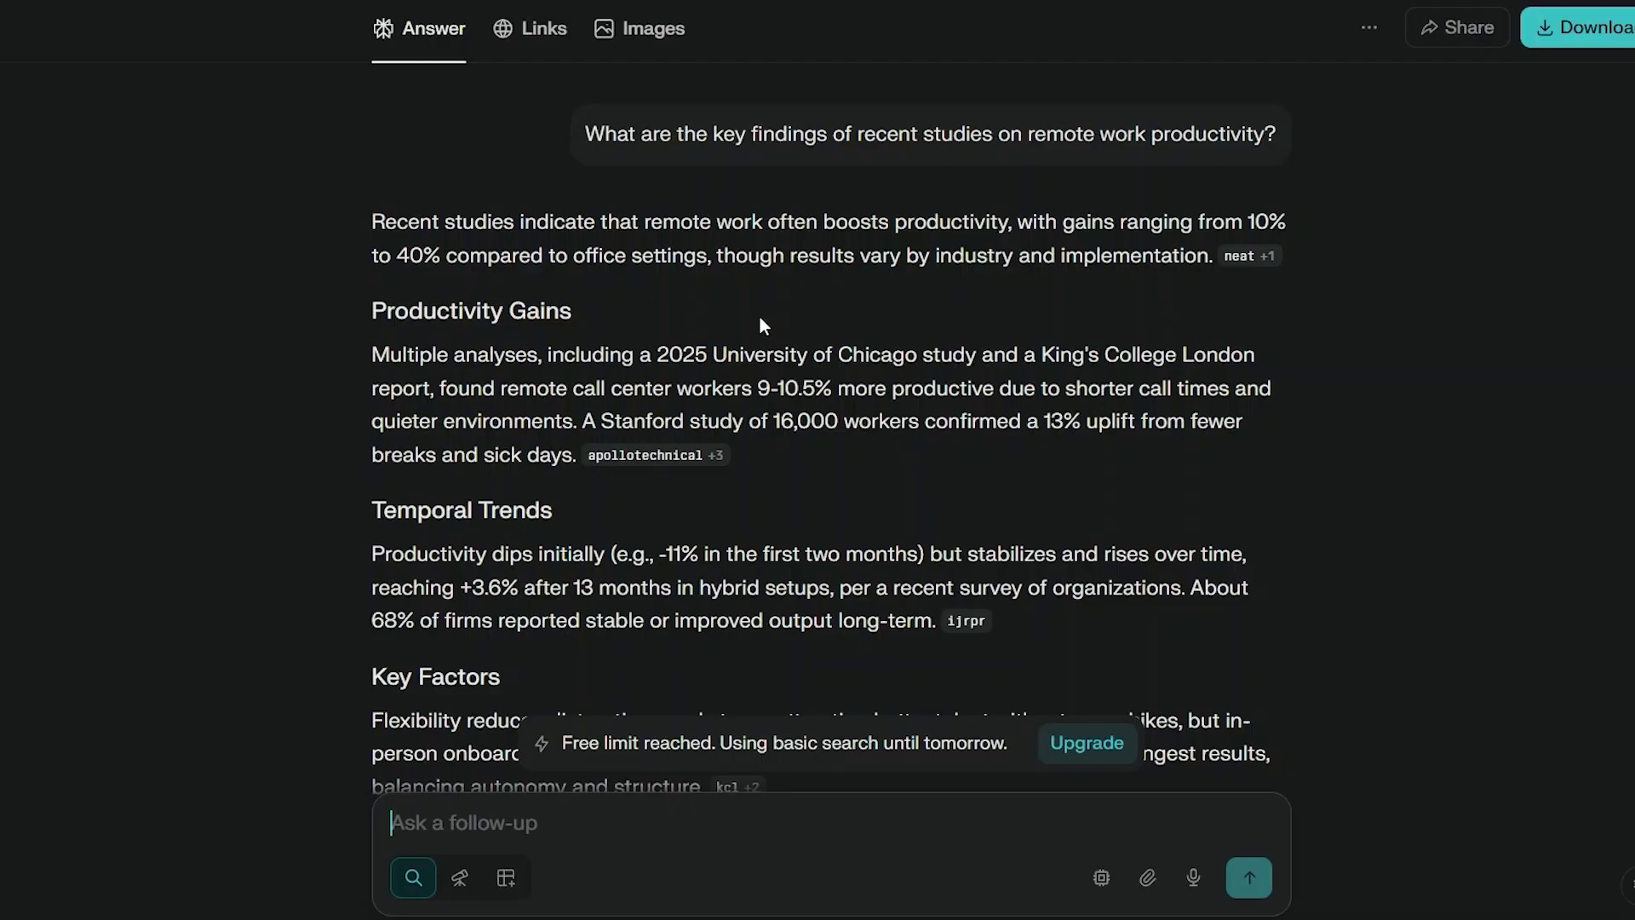
- Read the generated answer and page through the source previews cited in its Productivity Gains section
scroll(655, 246, down, 1)
scroll(655, 247, down, 1)
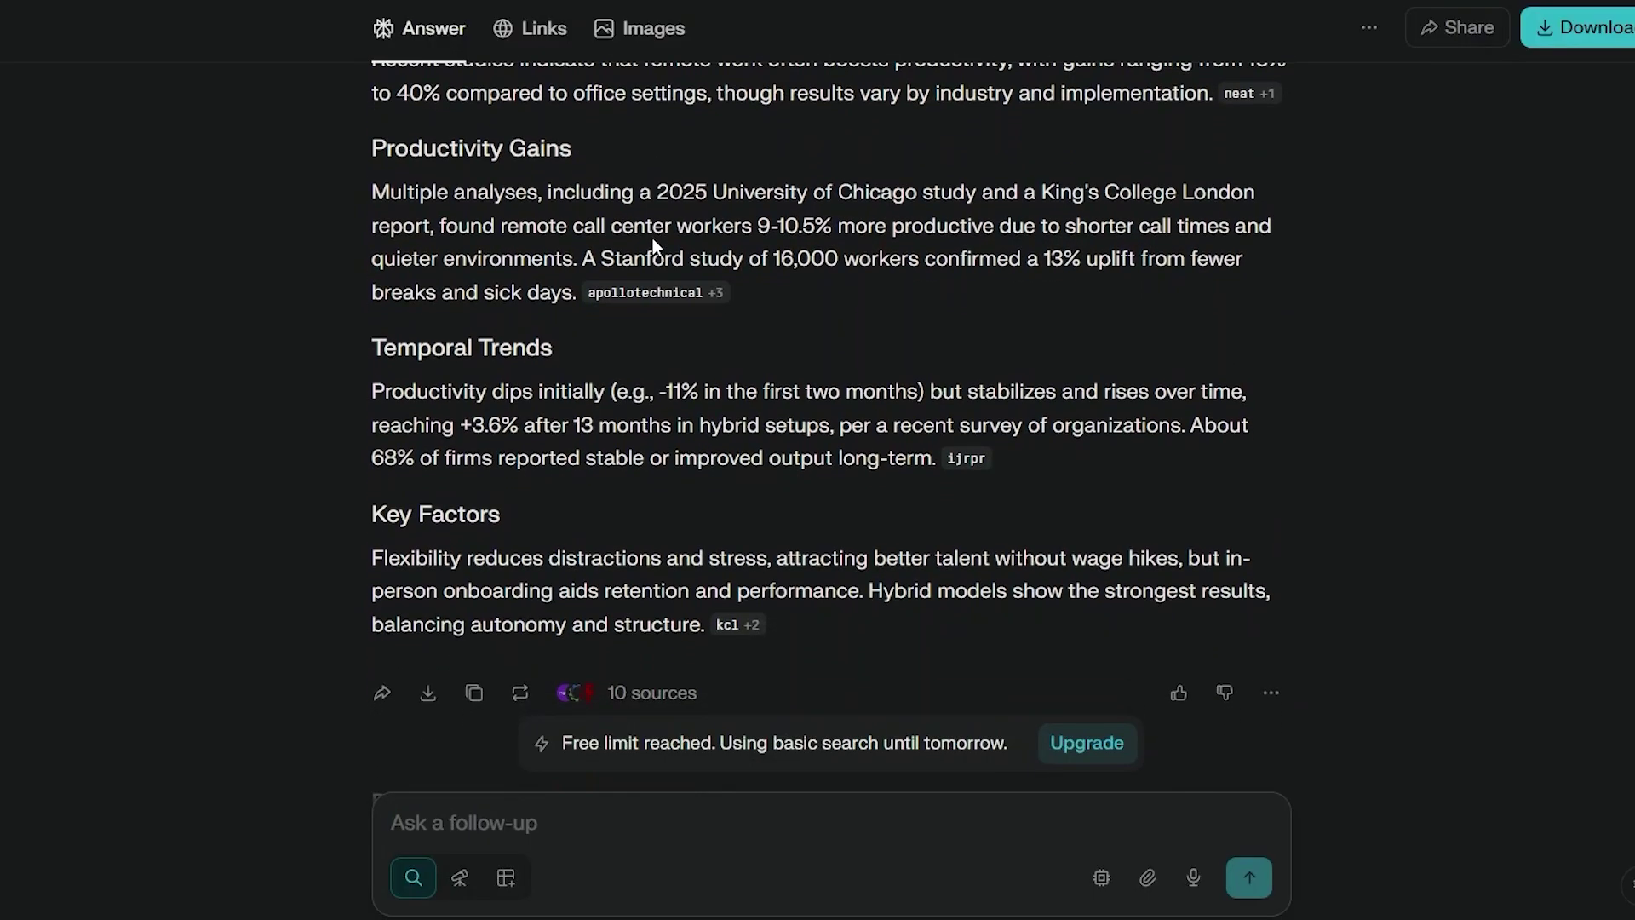
scroll(654, 248, up, 1)
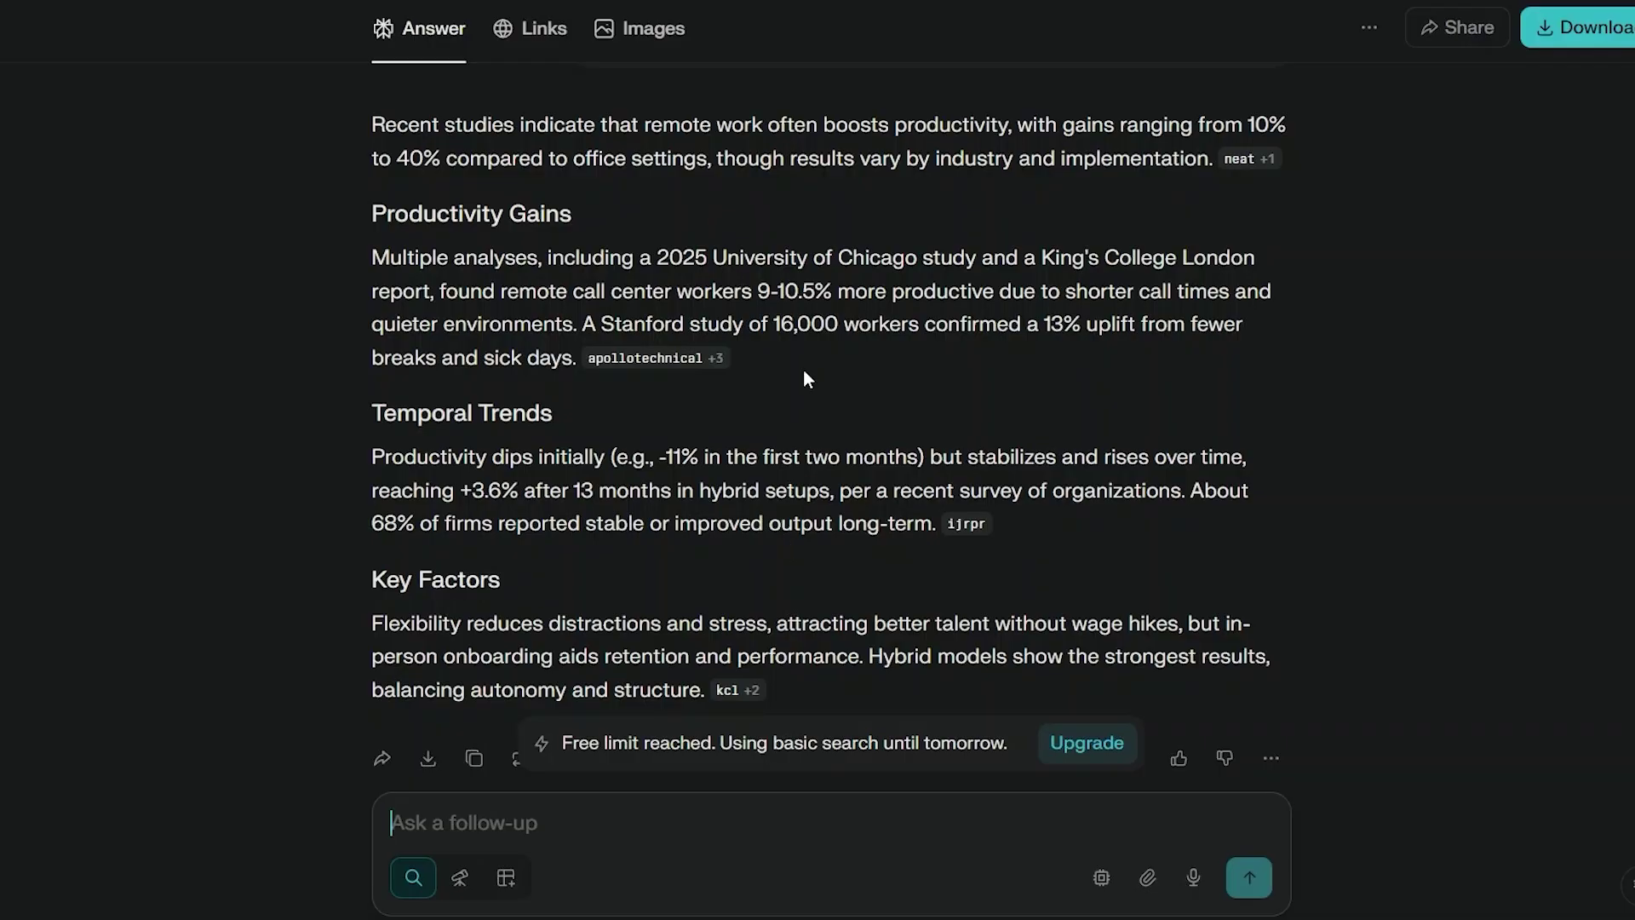
scroll(810, 360, down, 3)
scroll(811, 359, up, 3)
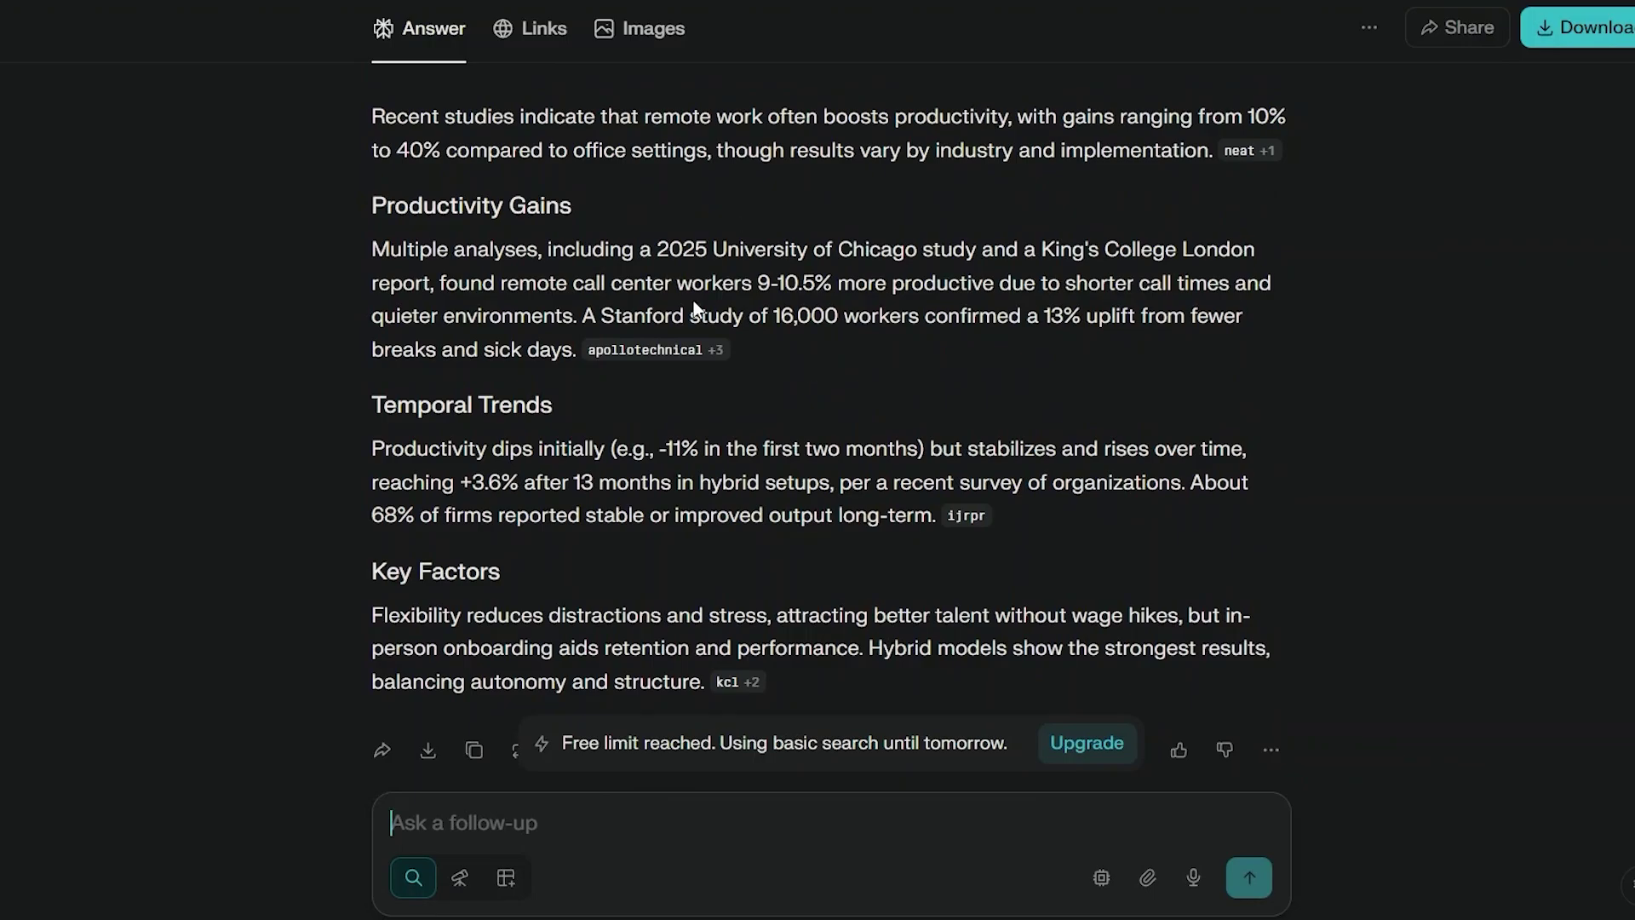
mouse_move(716, 353)
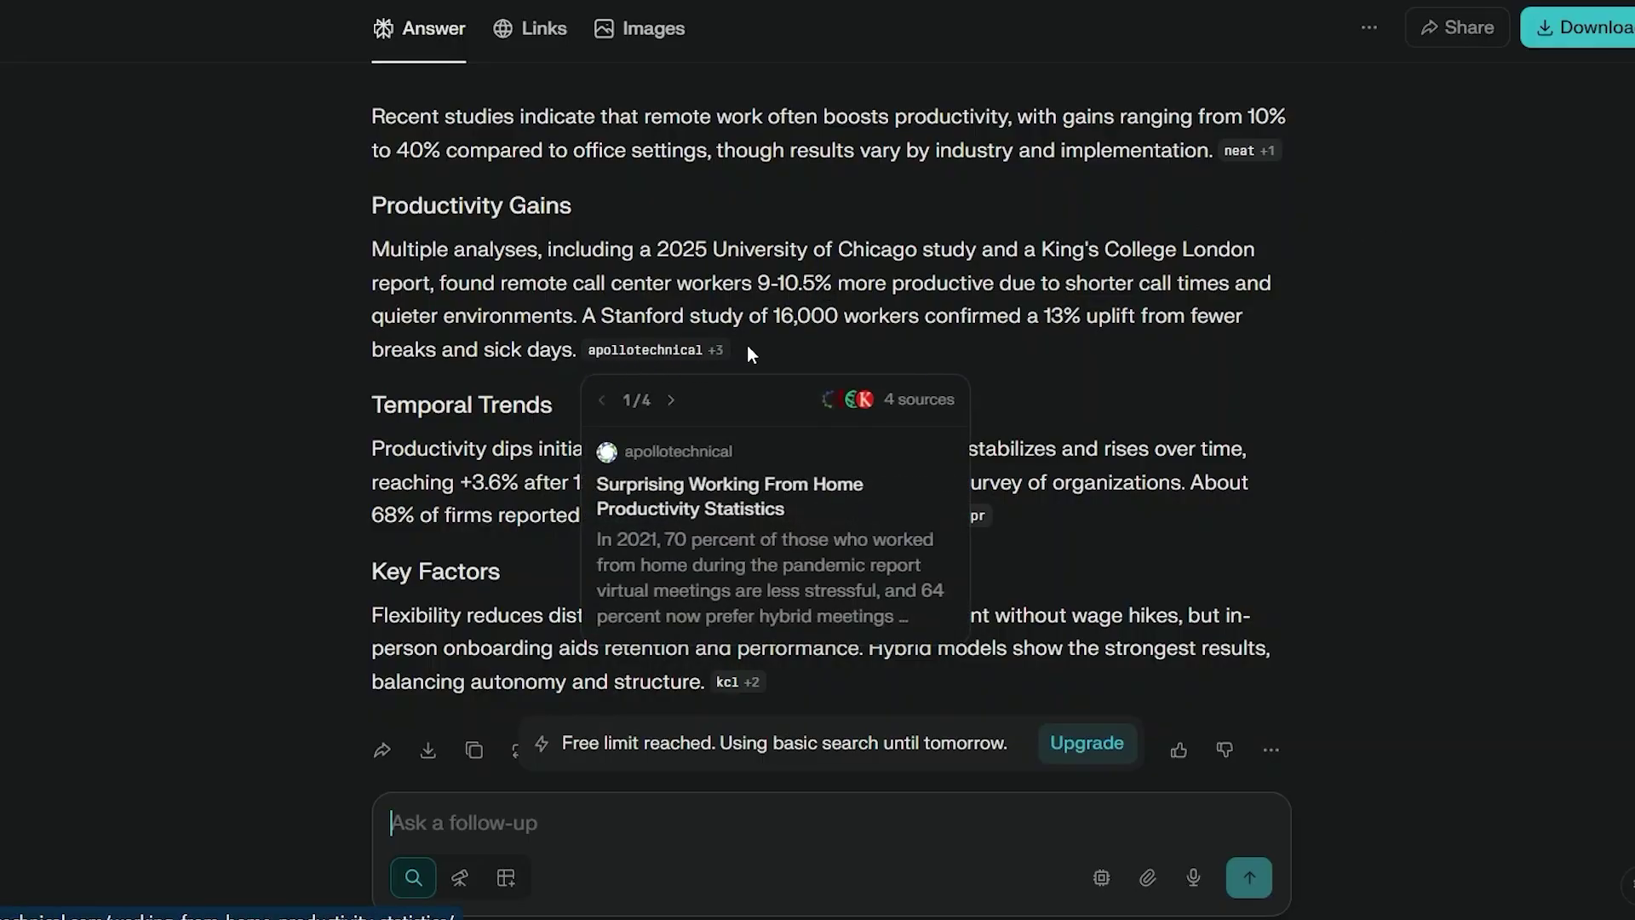
mouse_move(645, 349)
click(671, 400)
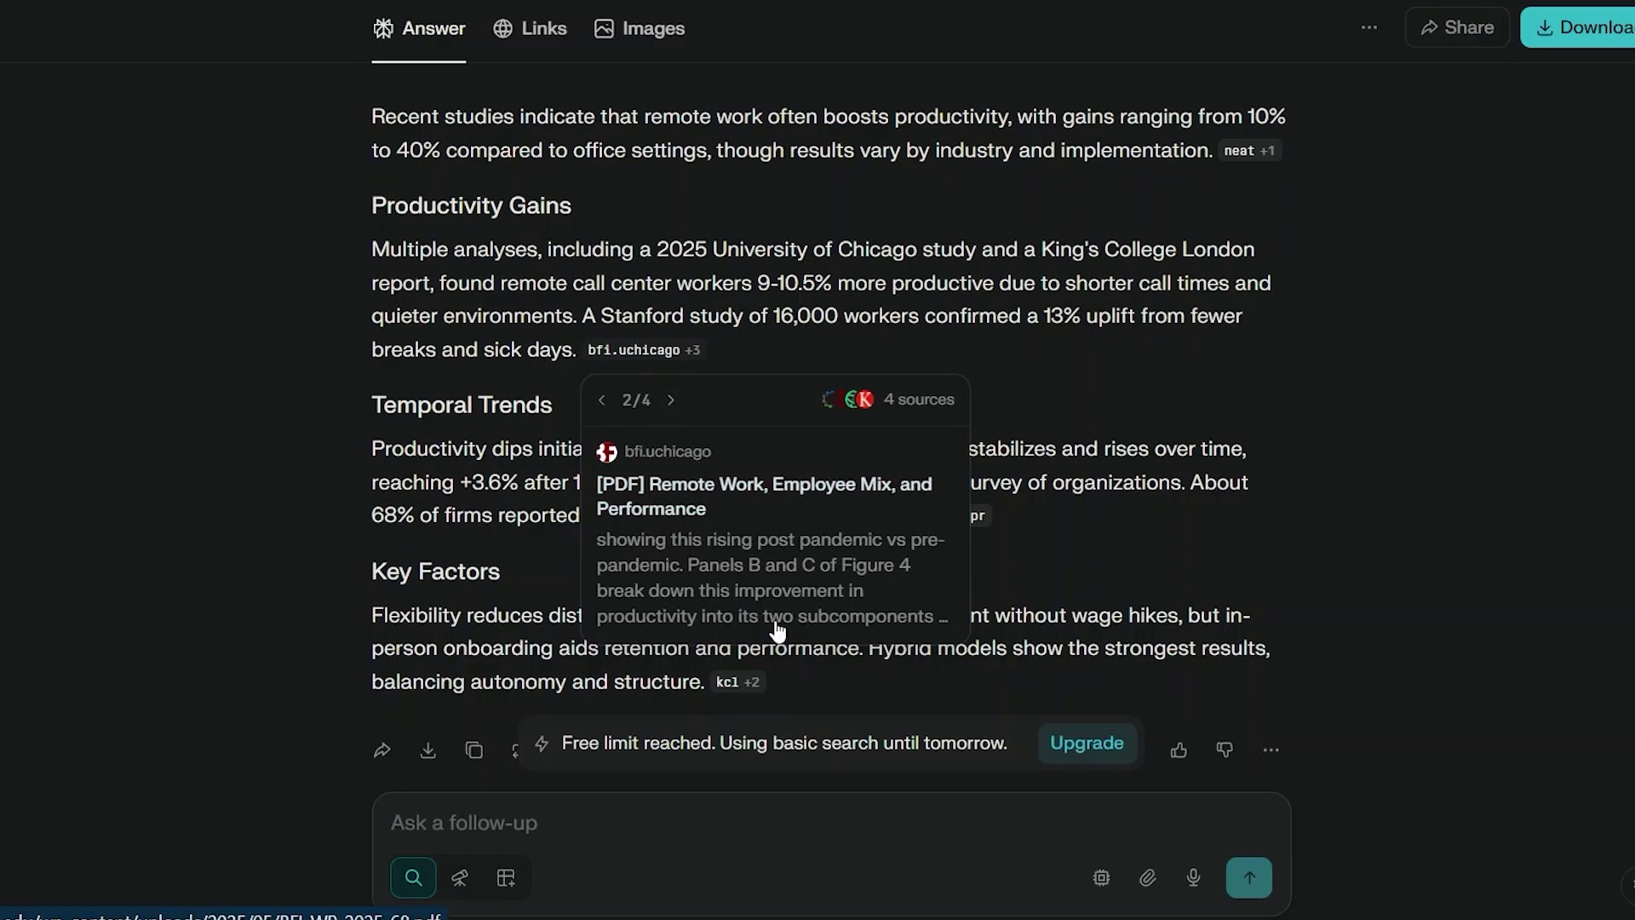
click(666, 401)
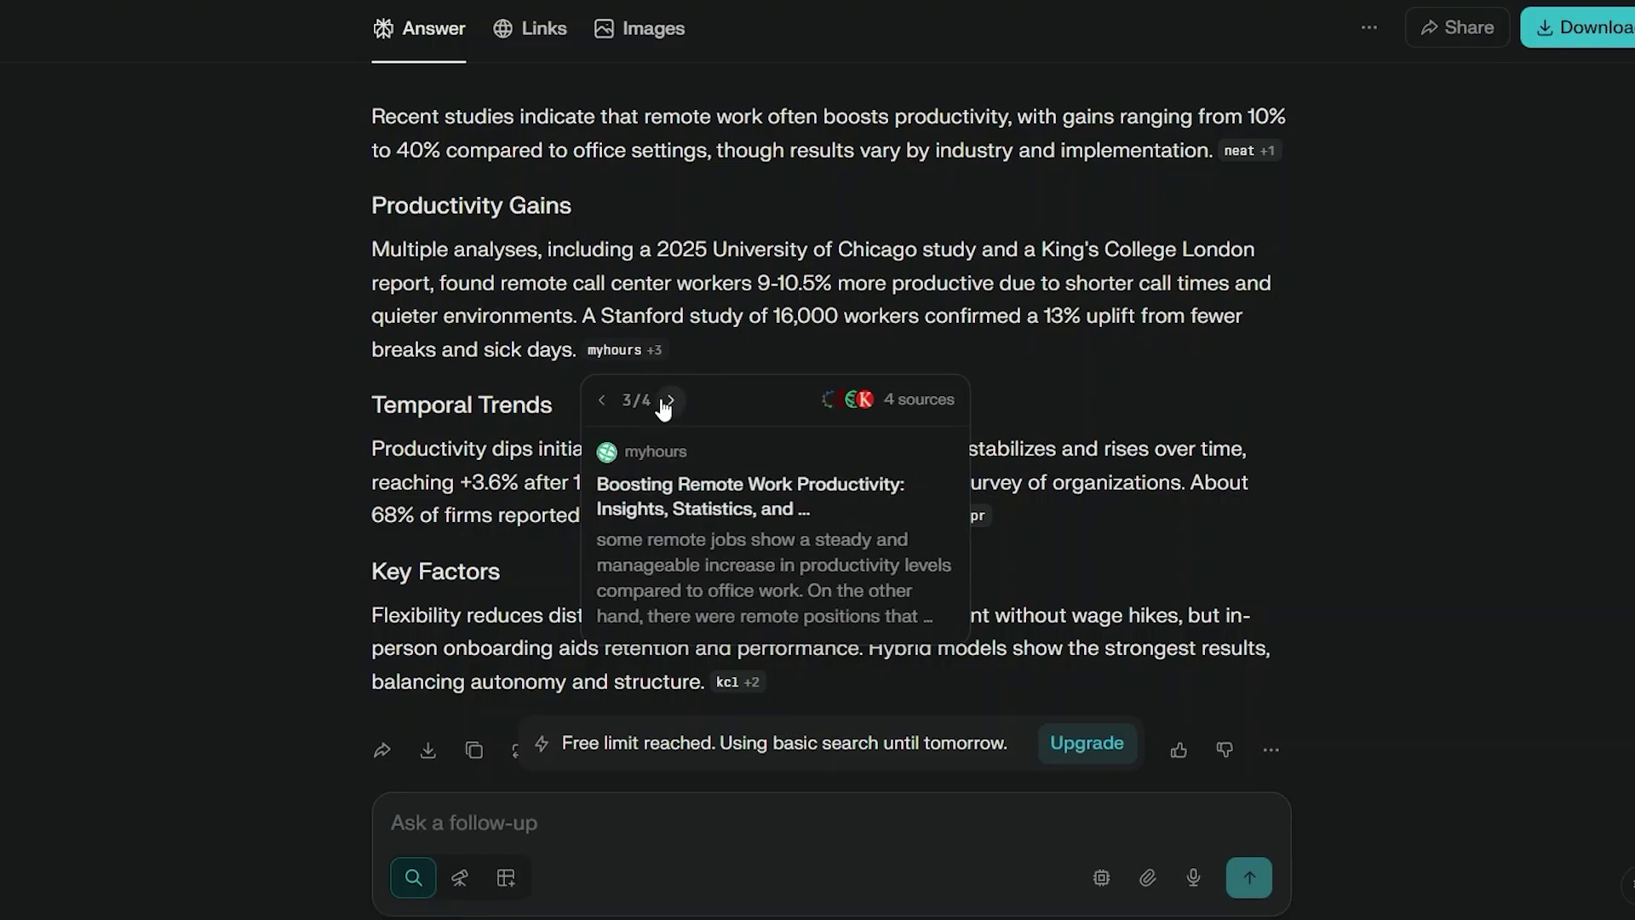
click(663, 402)
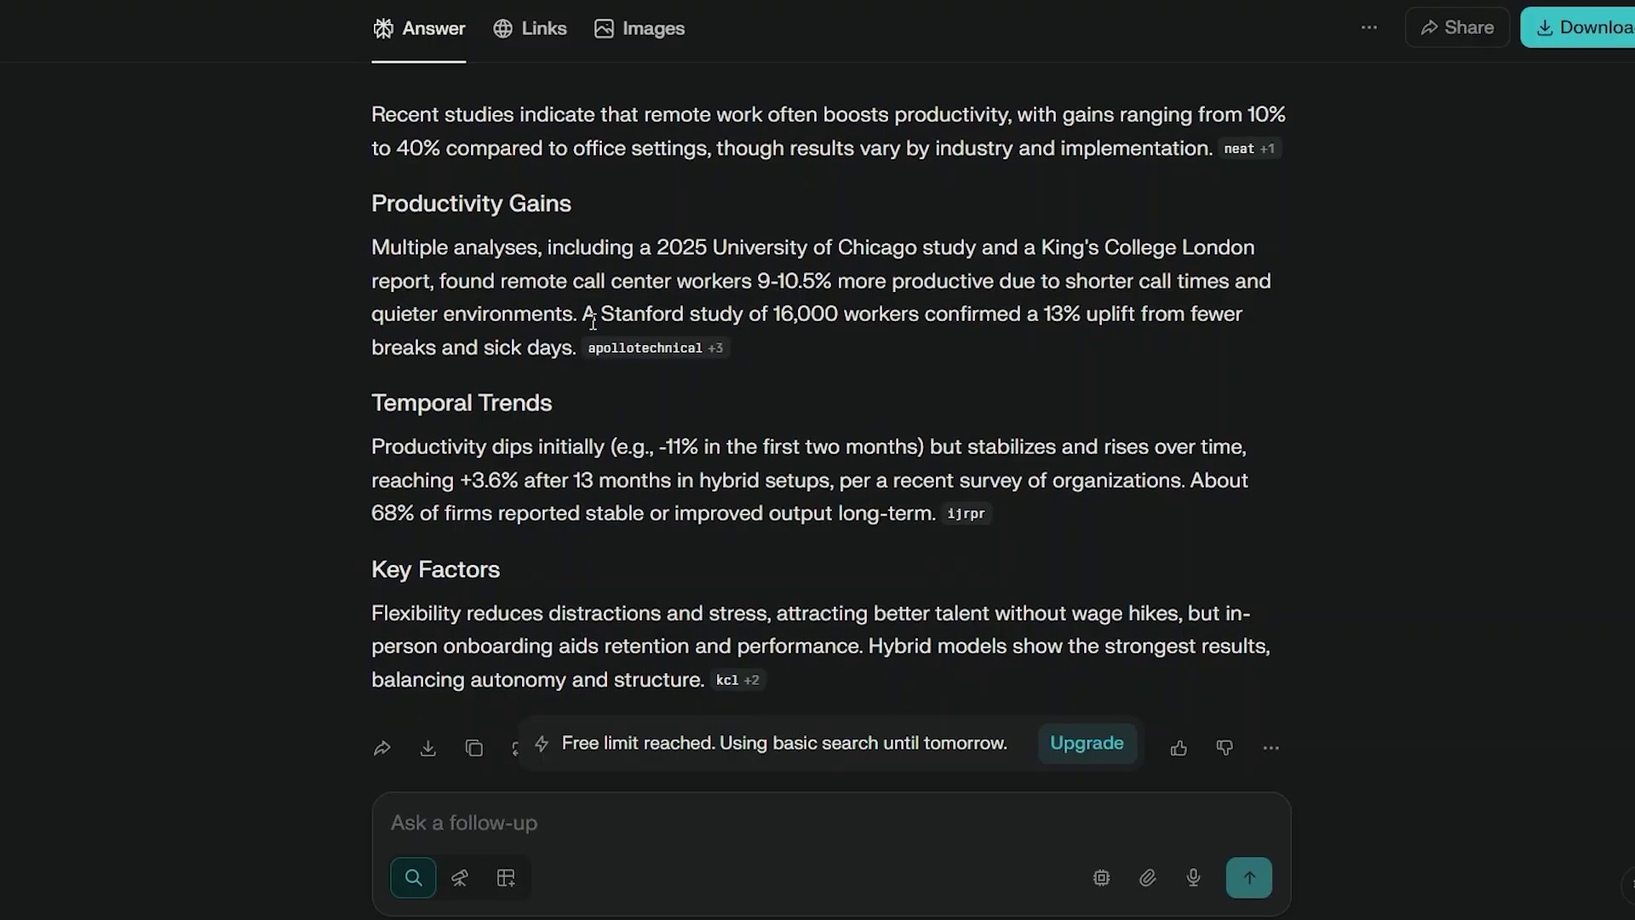
- Preview the citations attached to the Temporal Trends and Key Factors sections of the answer
scroll(593, 320, down, 3)
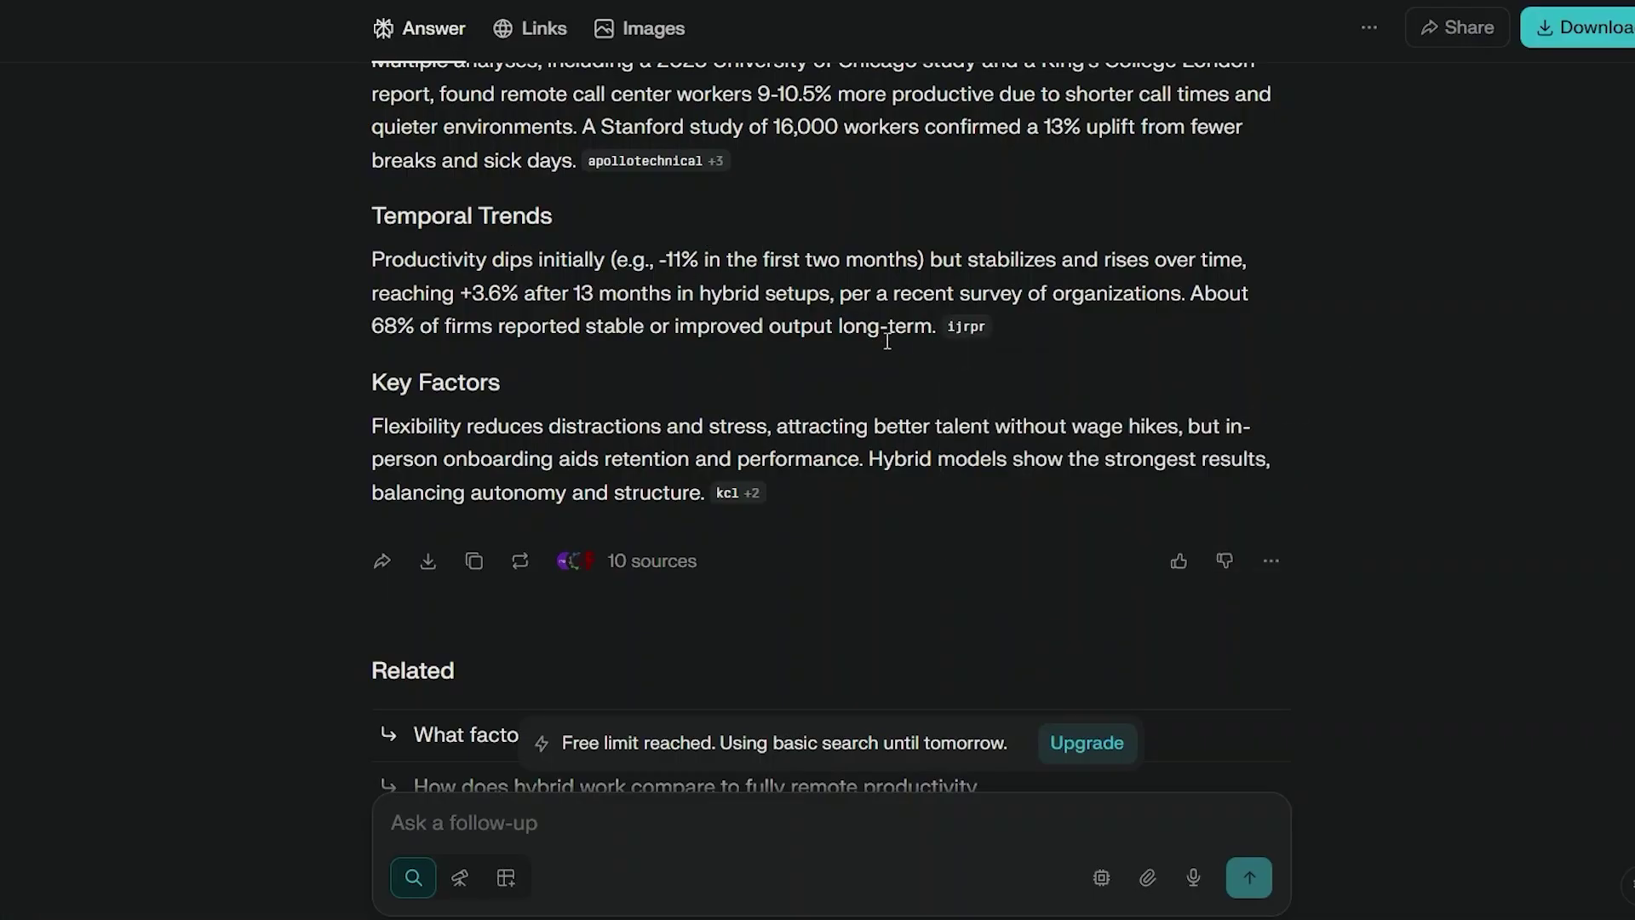
mouse_move(975, 332)
scroll(506, 383, down, 1)
mouse_move(746, 417)
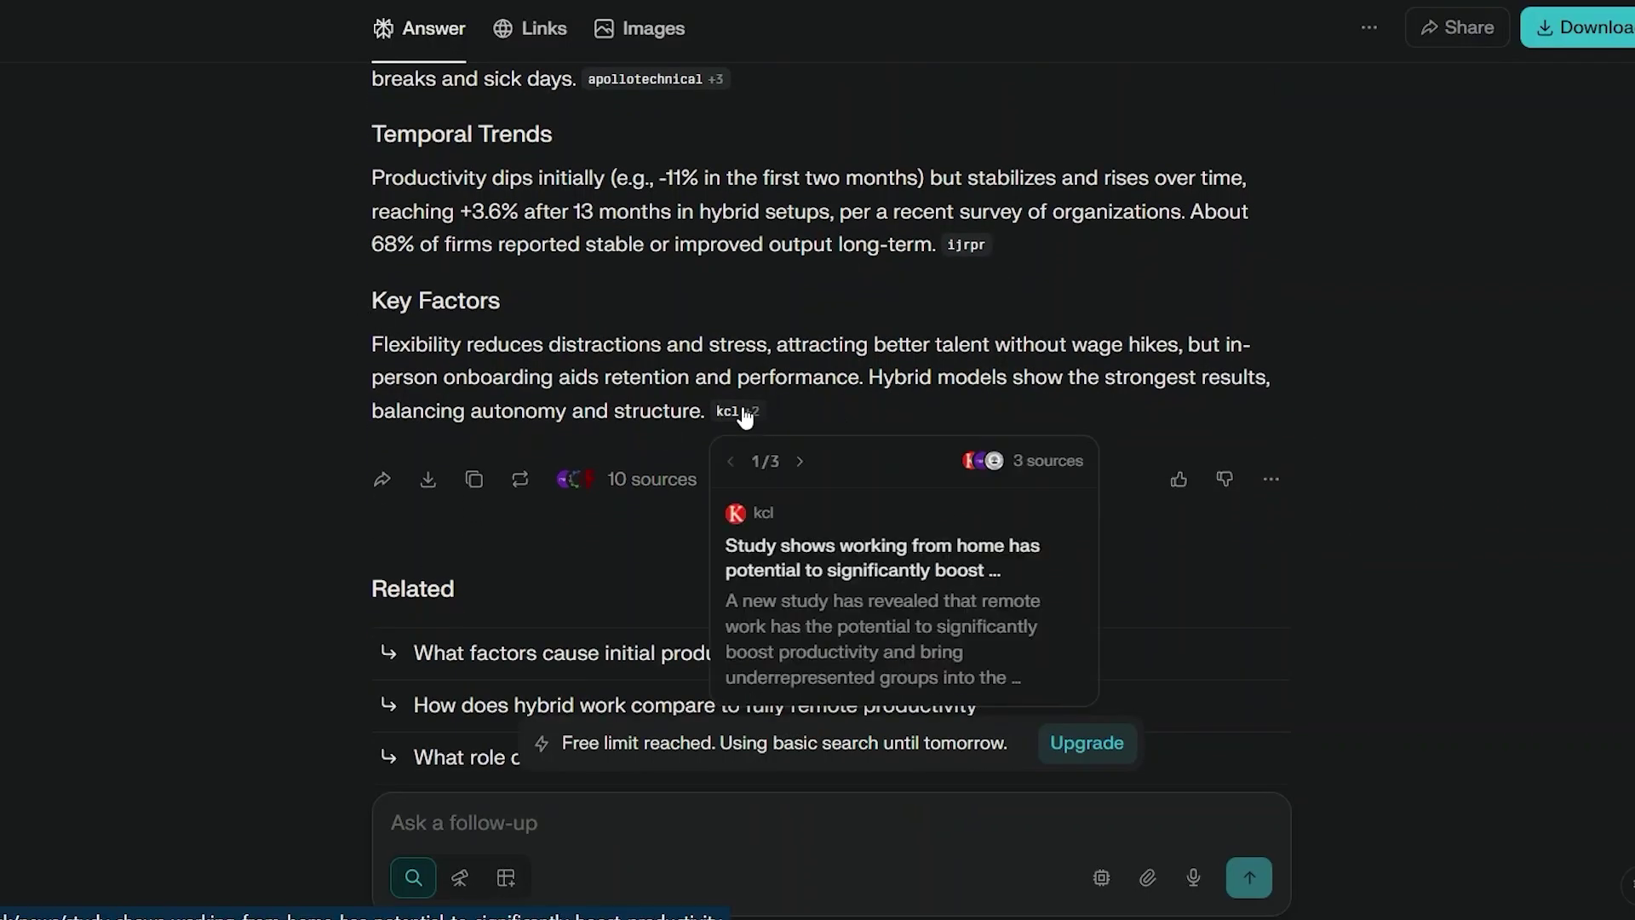
scroll(746, 418, down, 1)
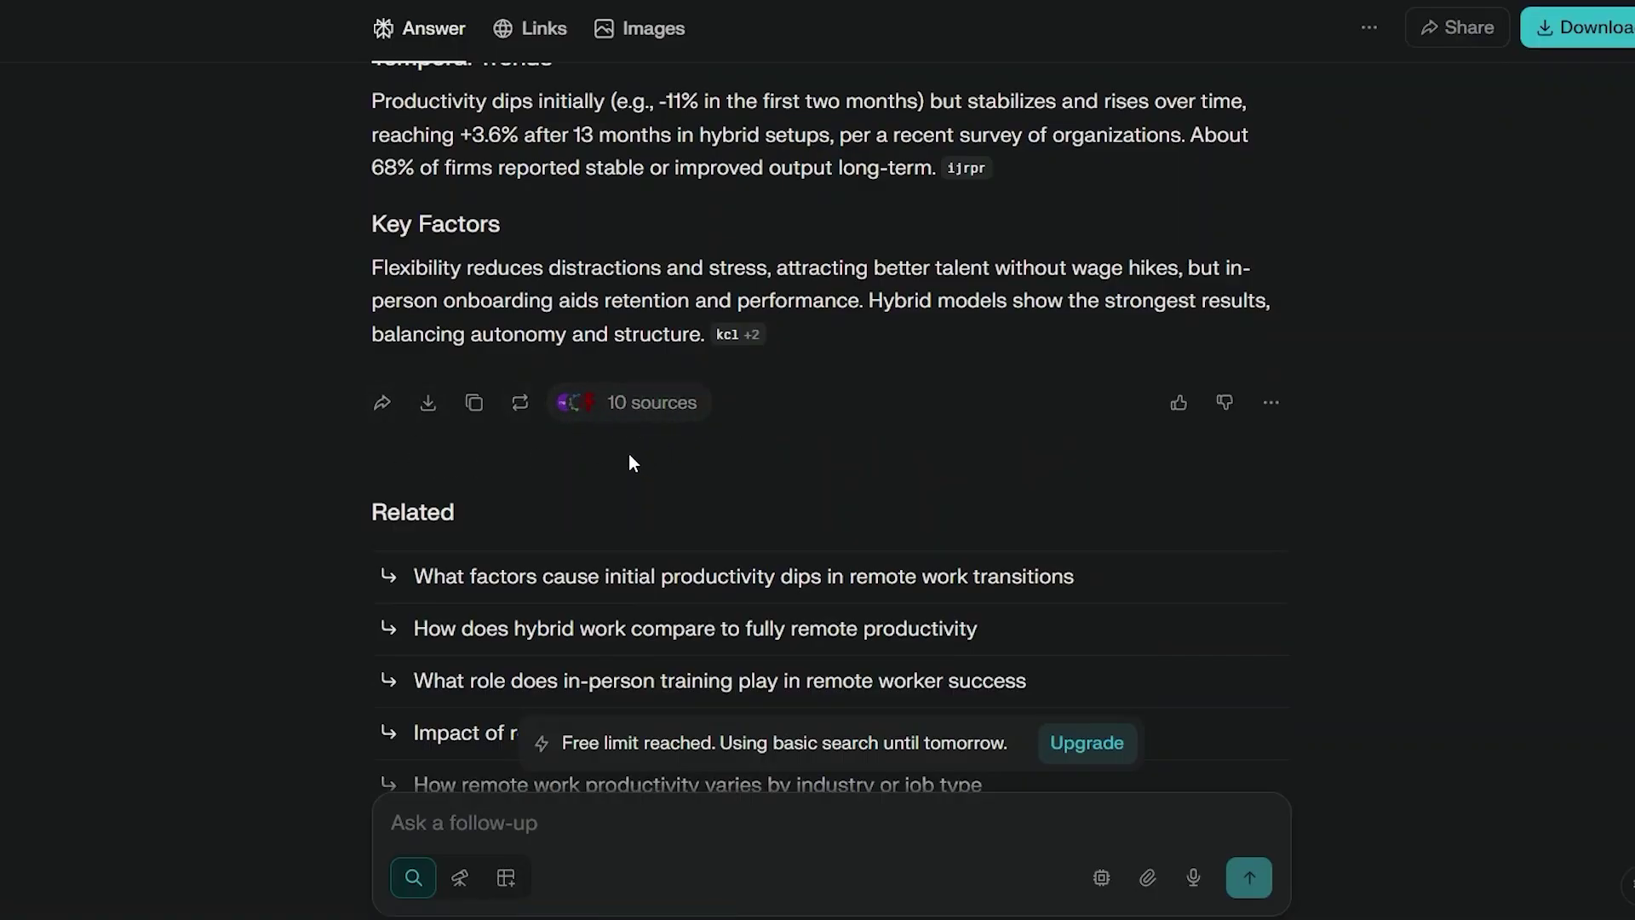
- Show the answer's full source list and open the greatplacetowork article on the remote work productivity study
click(636, 408)
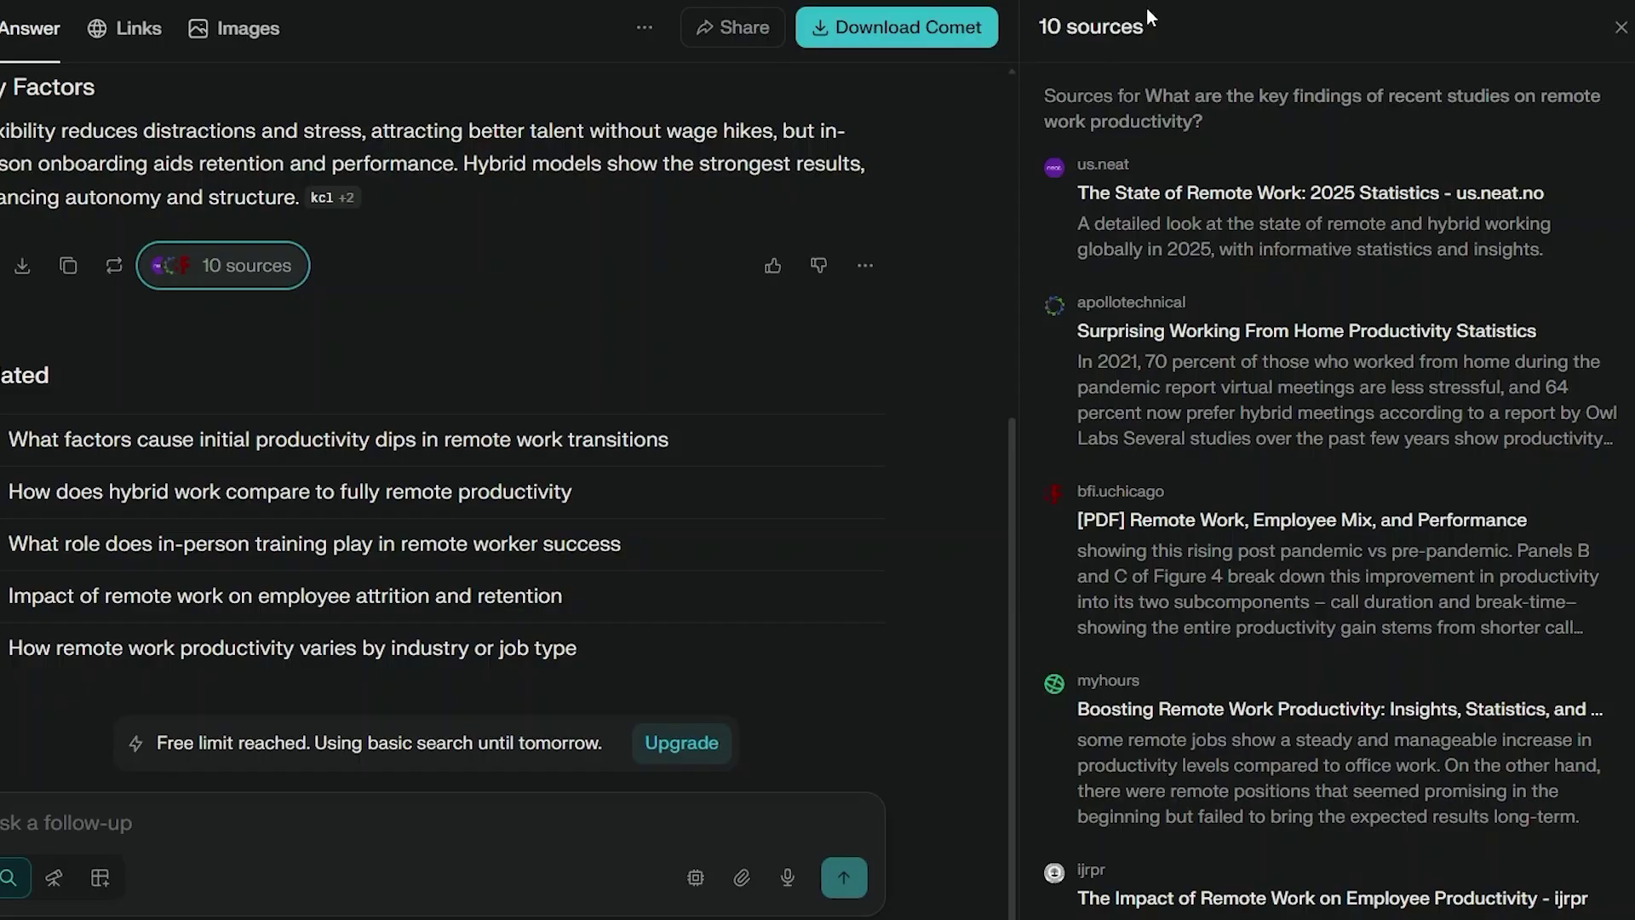
scroll(1187, 200, down, 2)
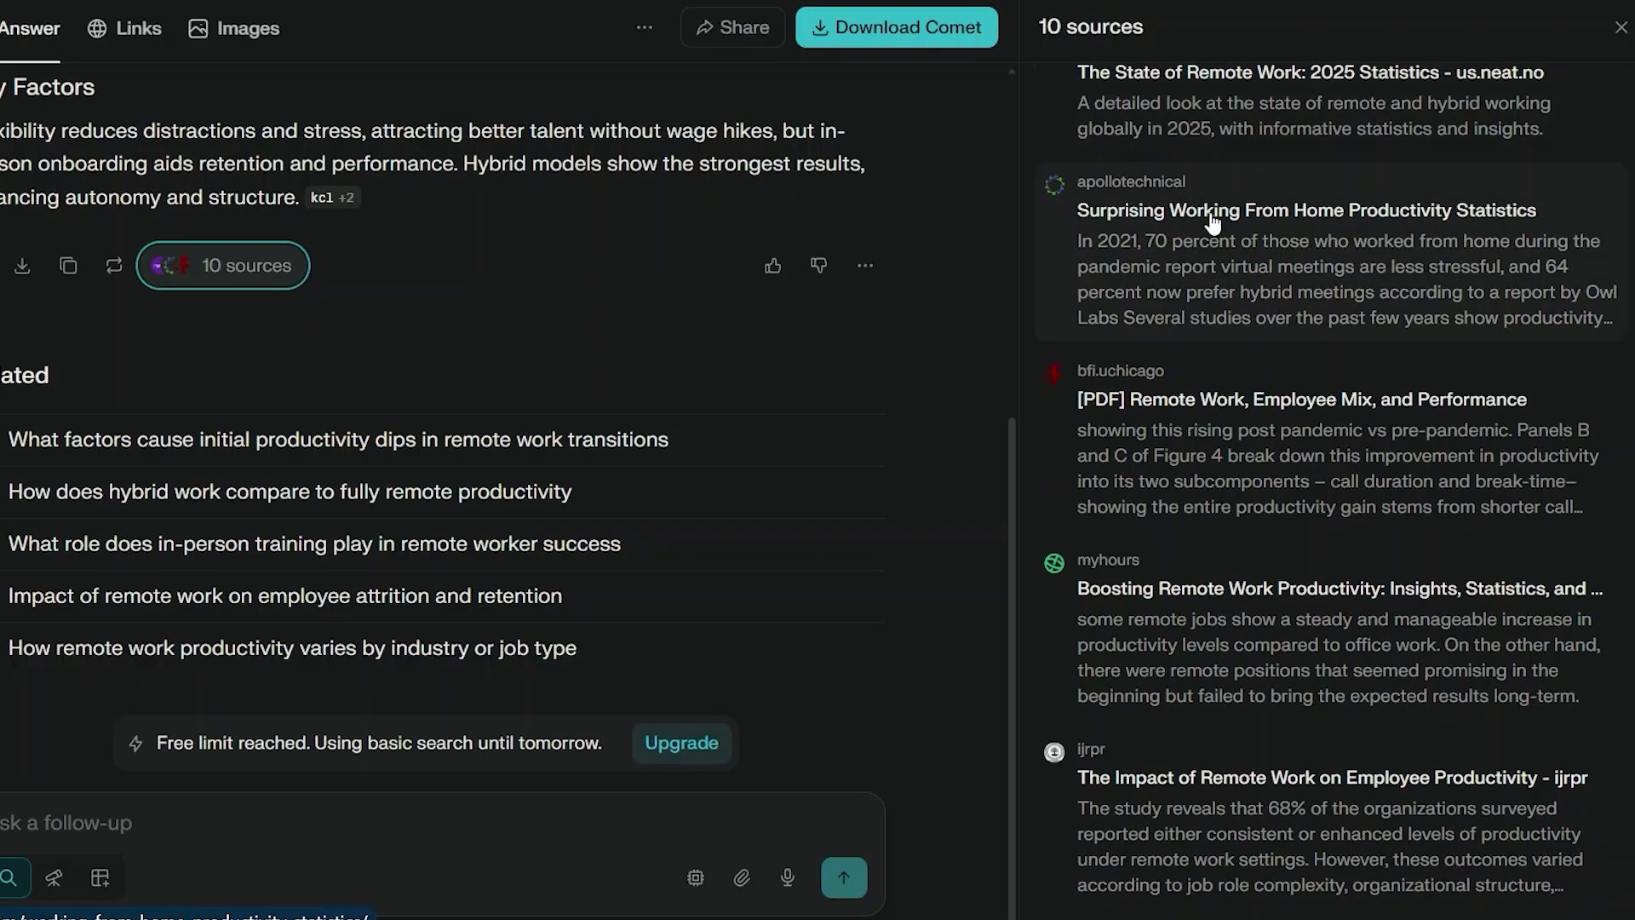
scroll(1238, 444, down, 3)
scroll(1238, 444, down, 6)
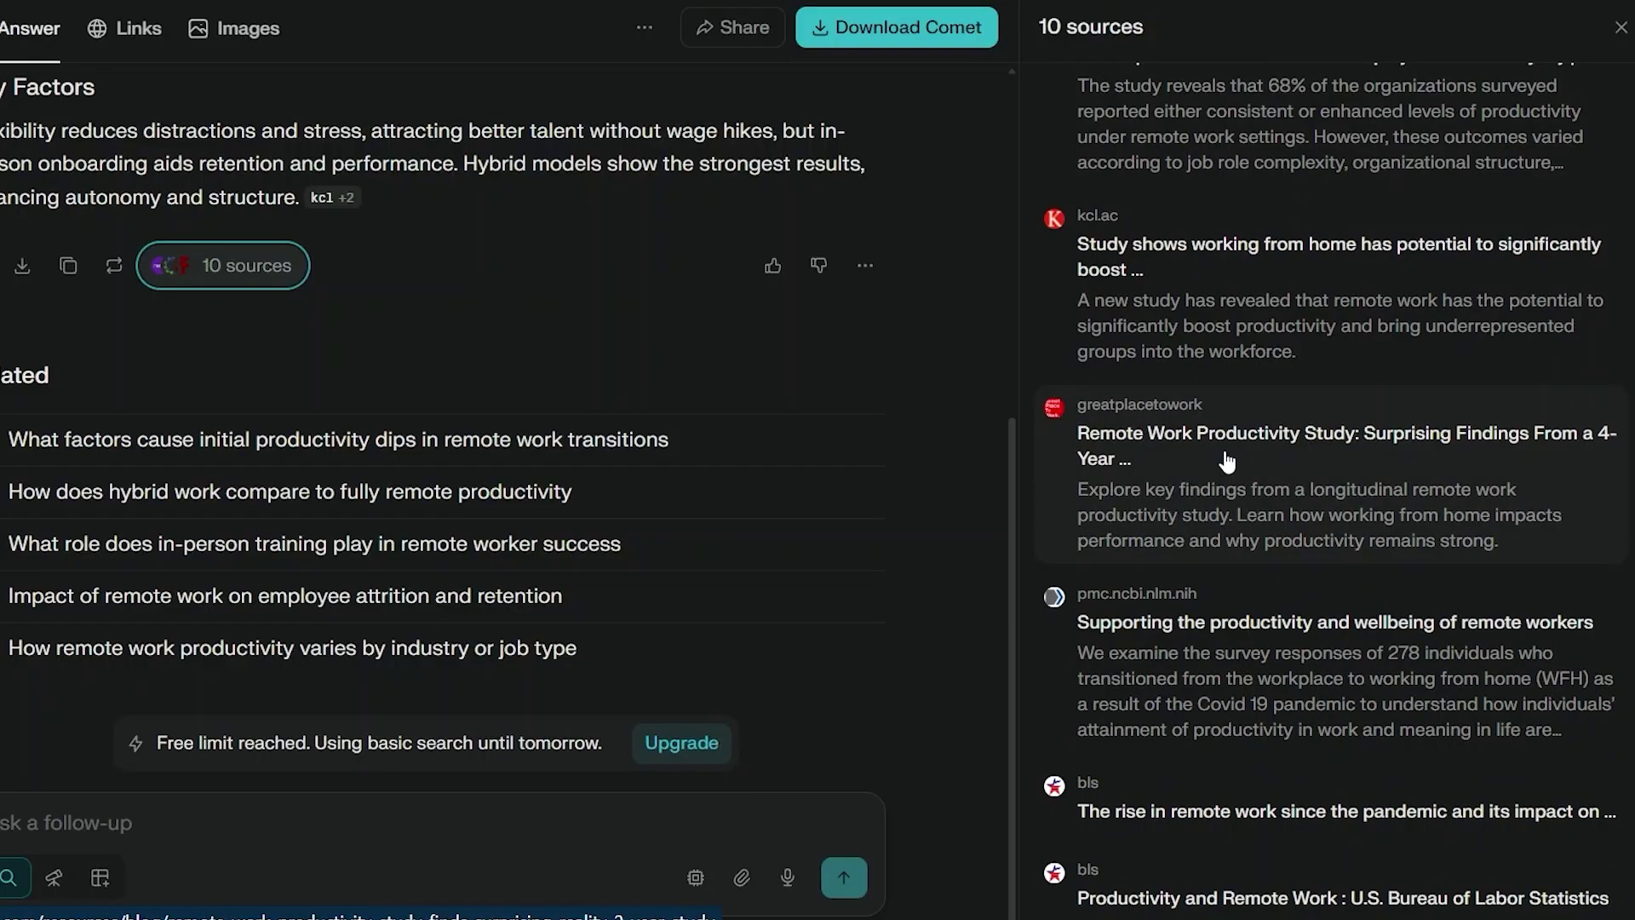
click(1227, 461)
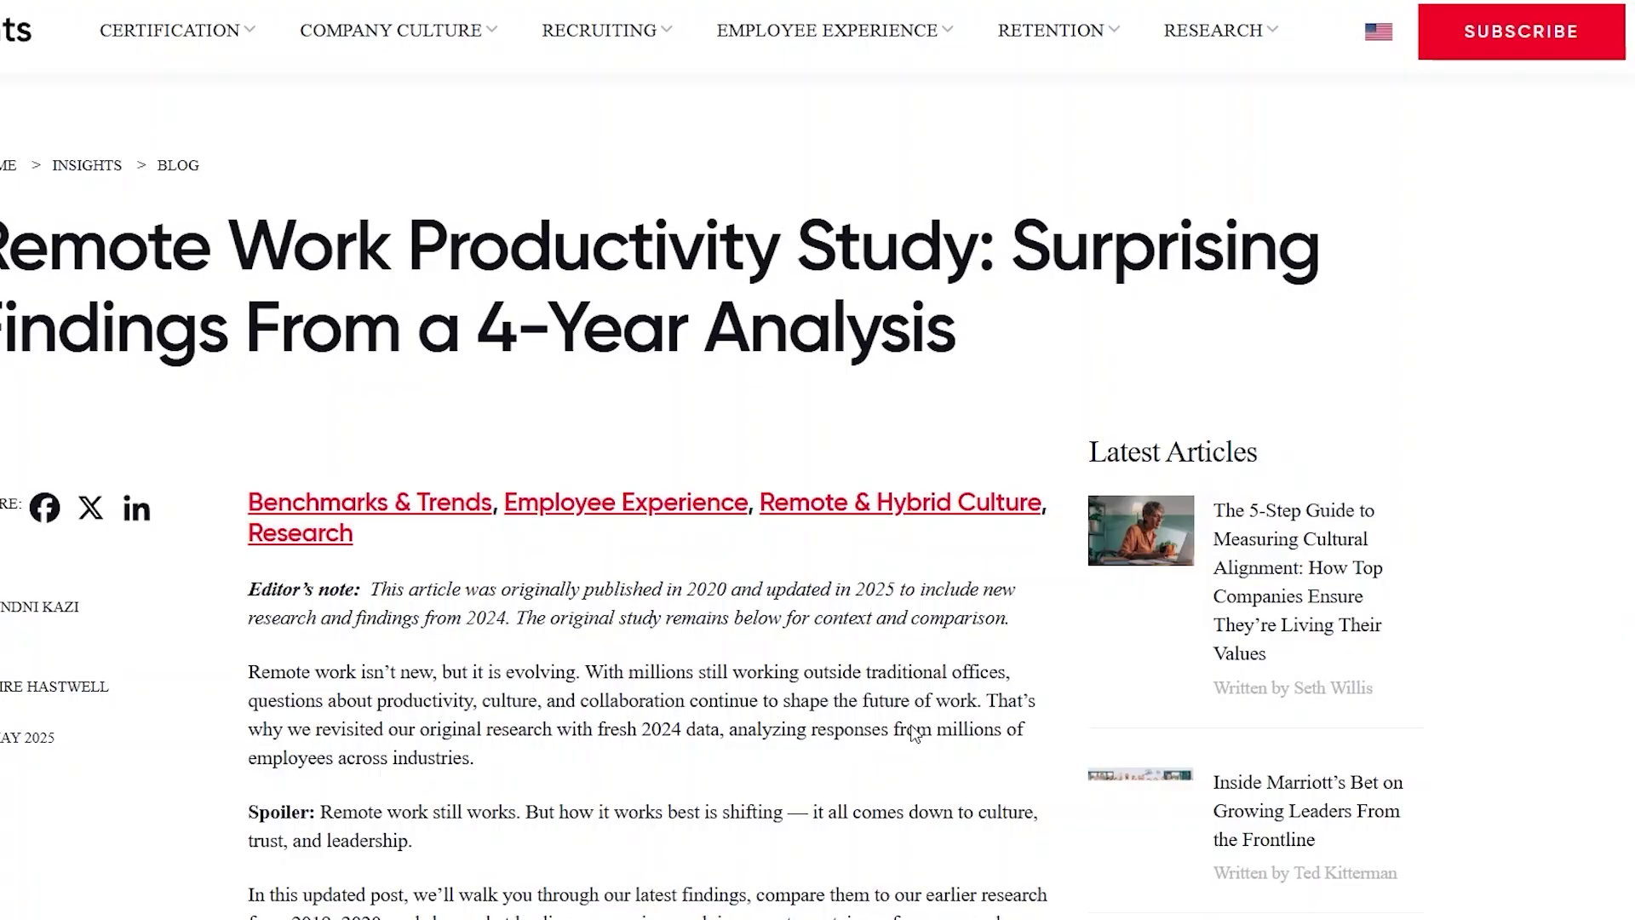
- Read through the article on the 2024–25 remote productivity study, team cooperation and the remote work paradox
scroll(988, 409, down, 5)
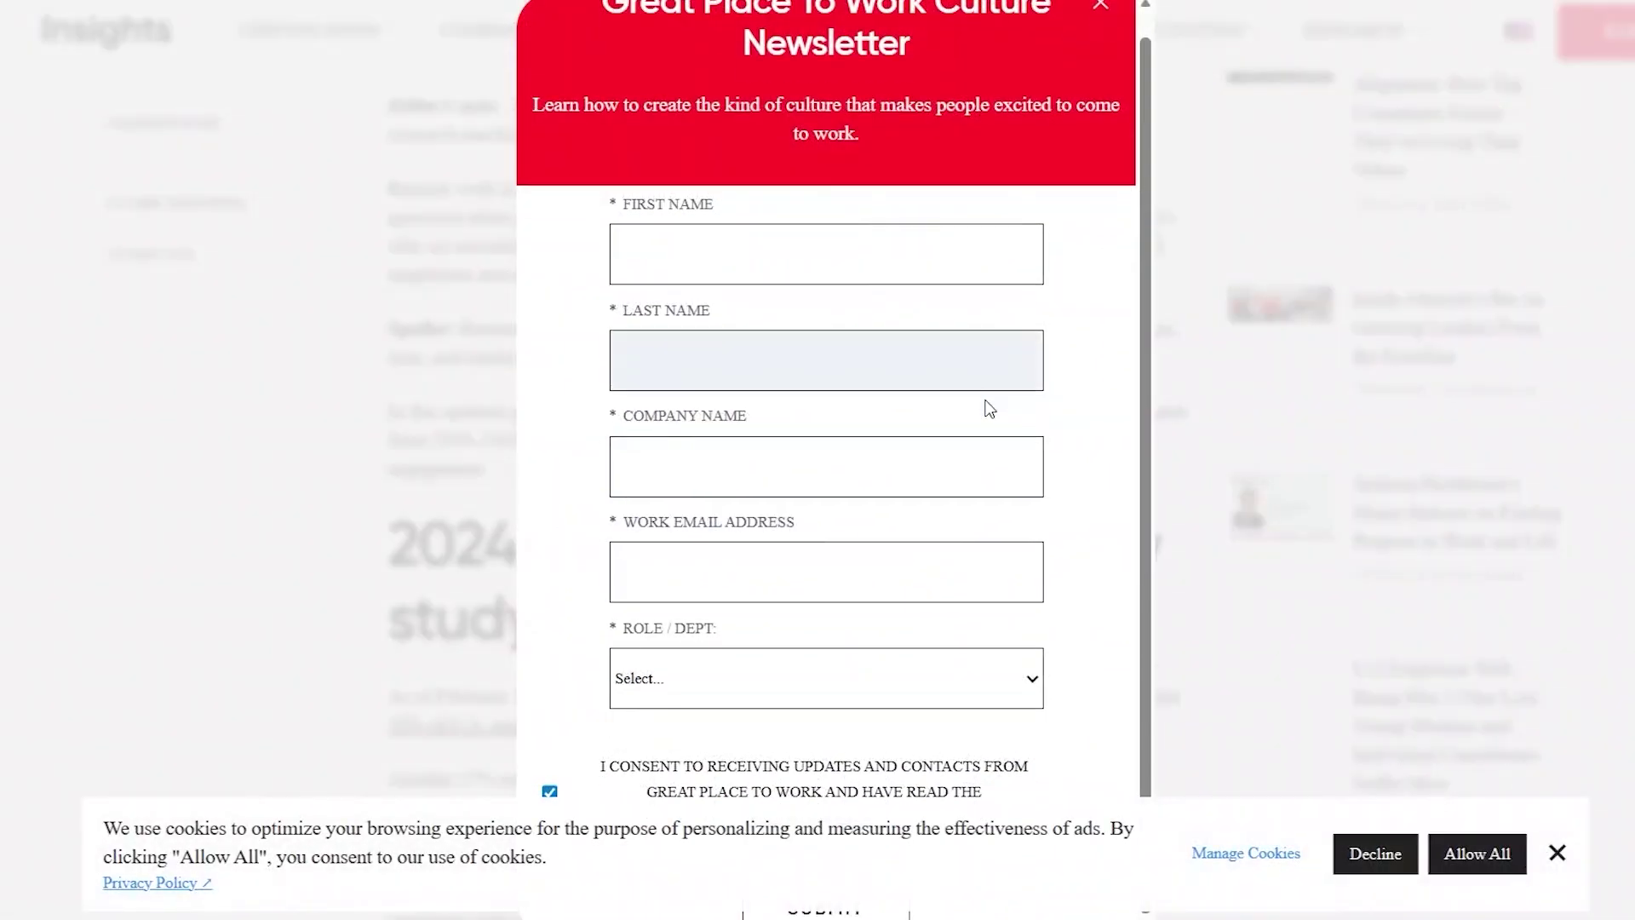
scroll(987, 407, down, 3)
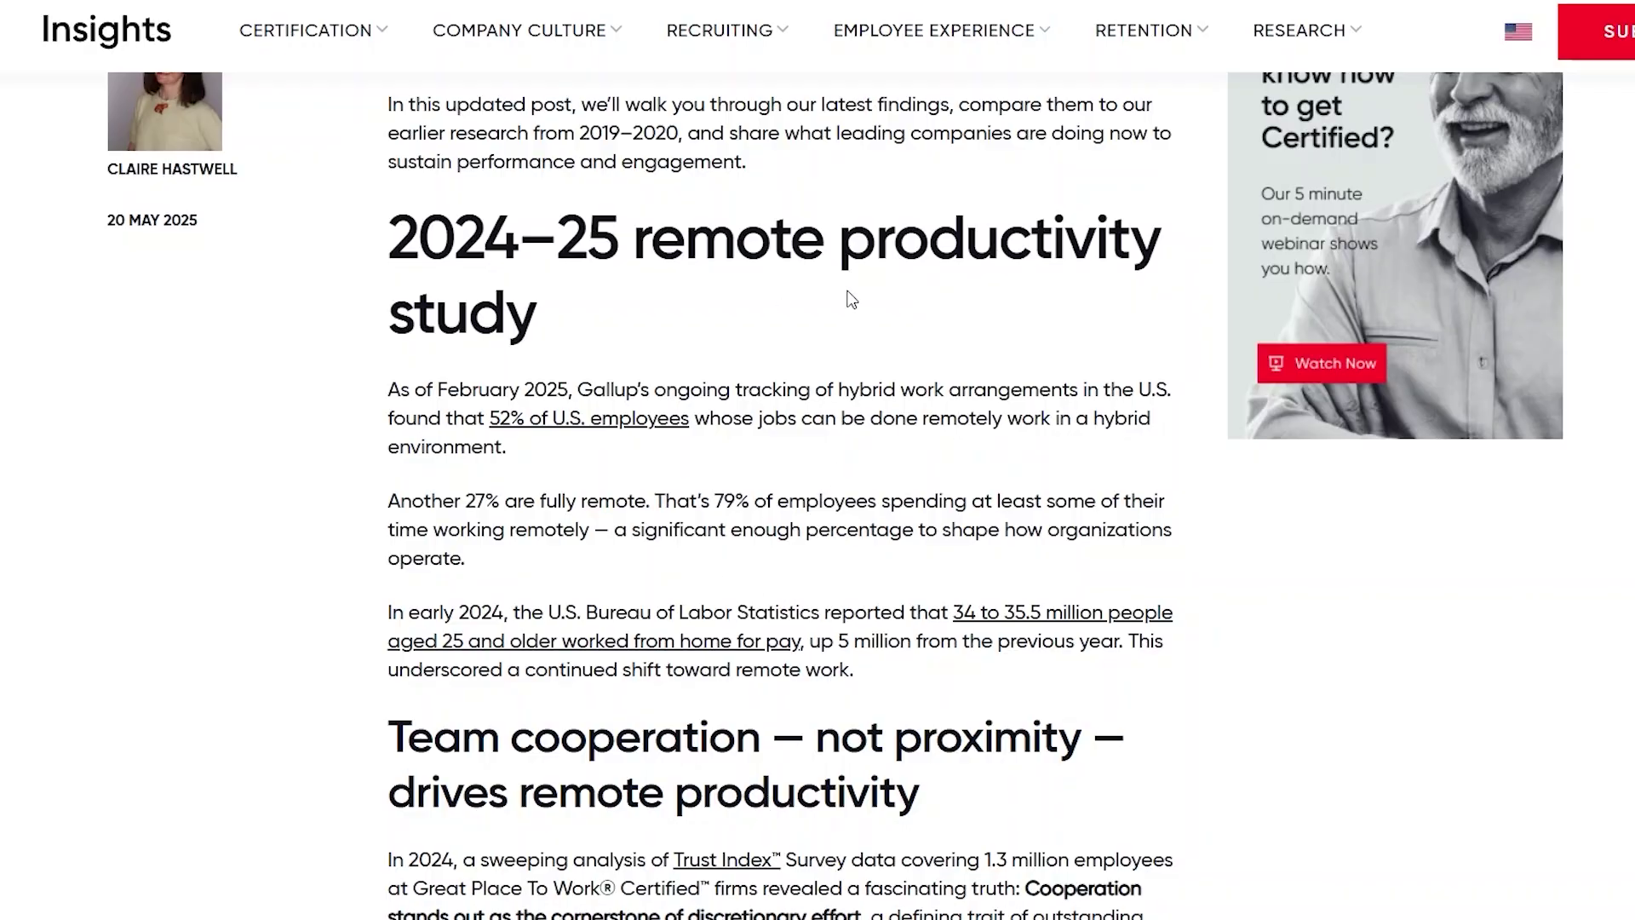
scroll(851, 298, down, 4)
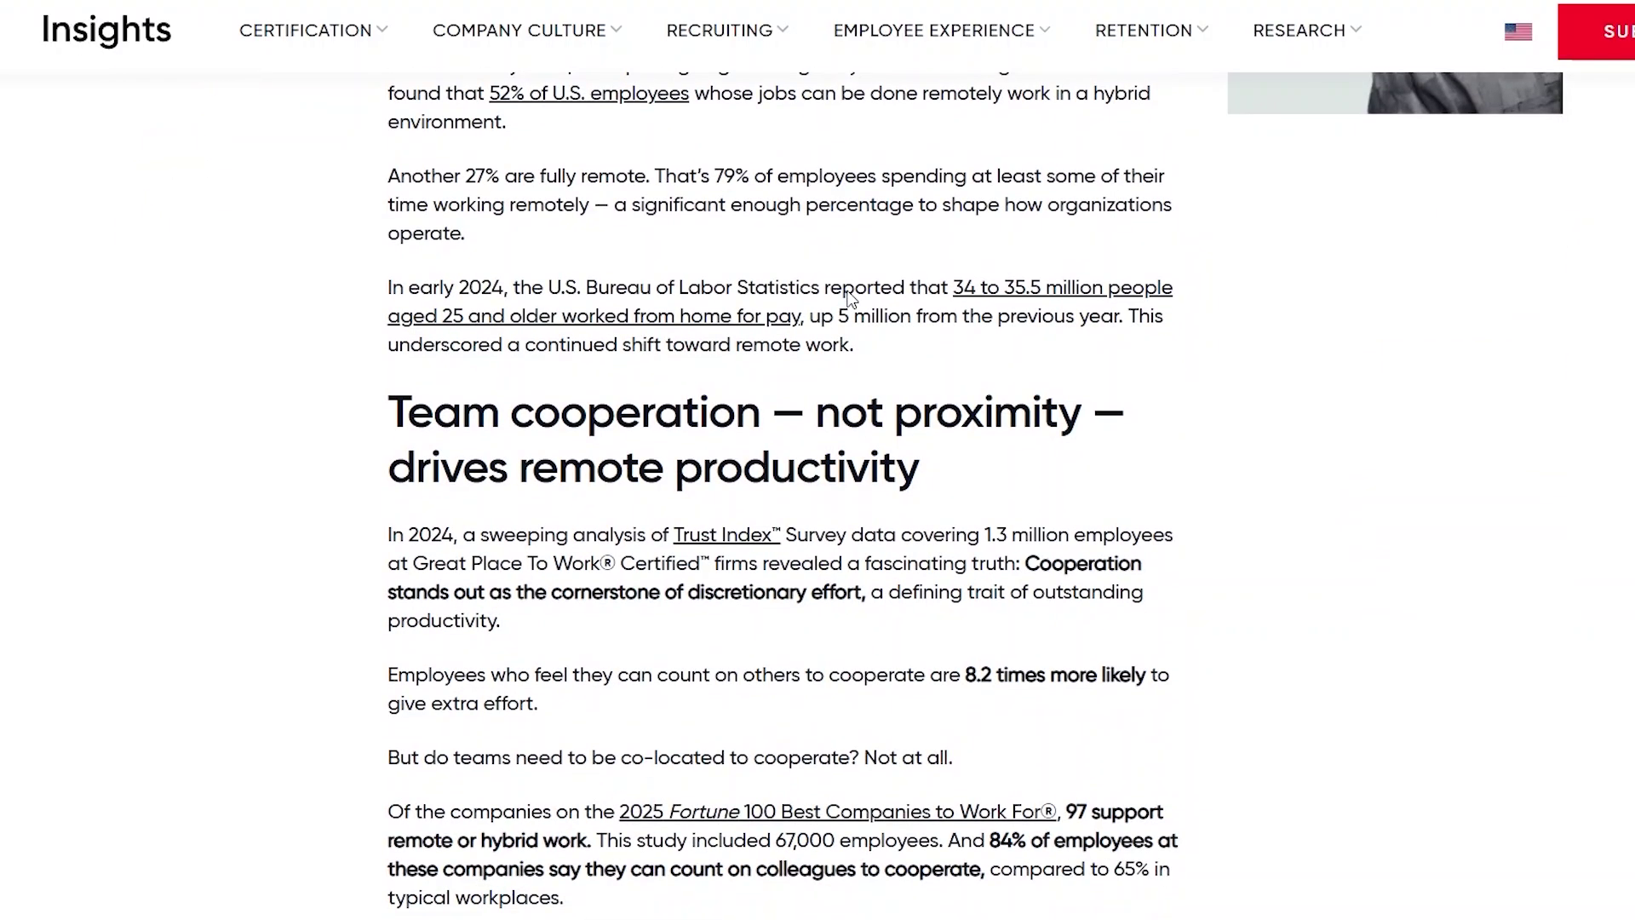
scroll(849, 292, down, 7)
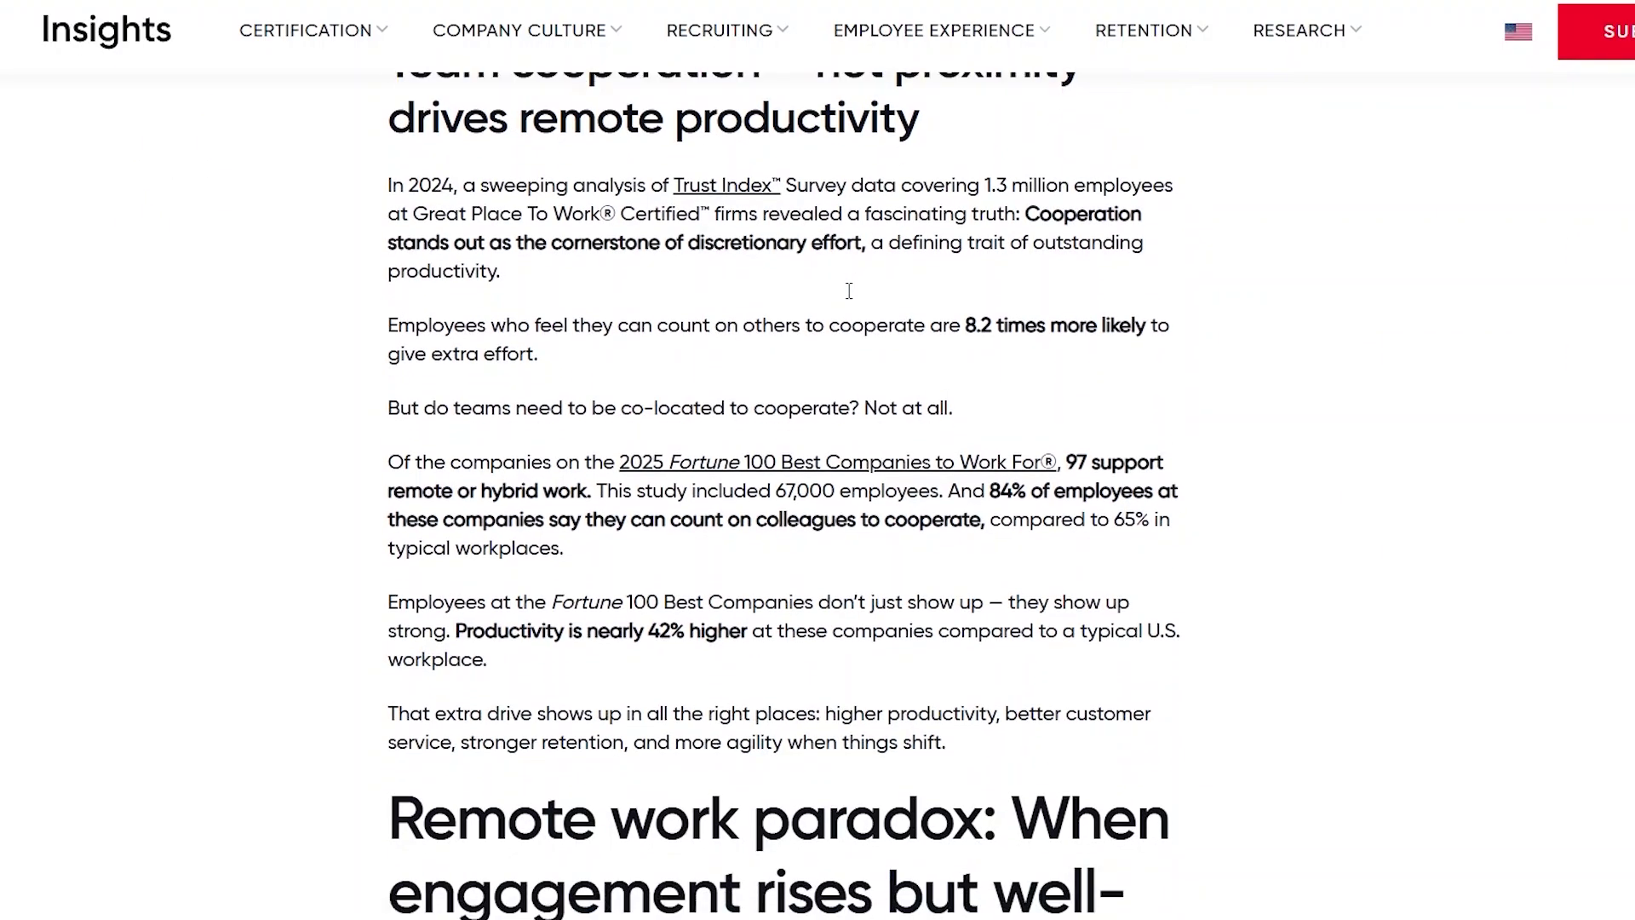
scroll(850, 298, down, 5)
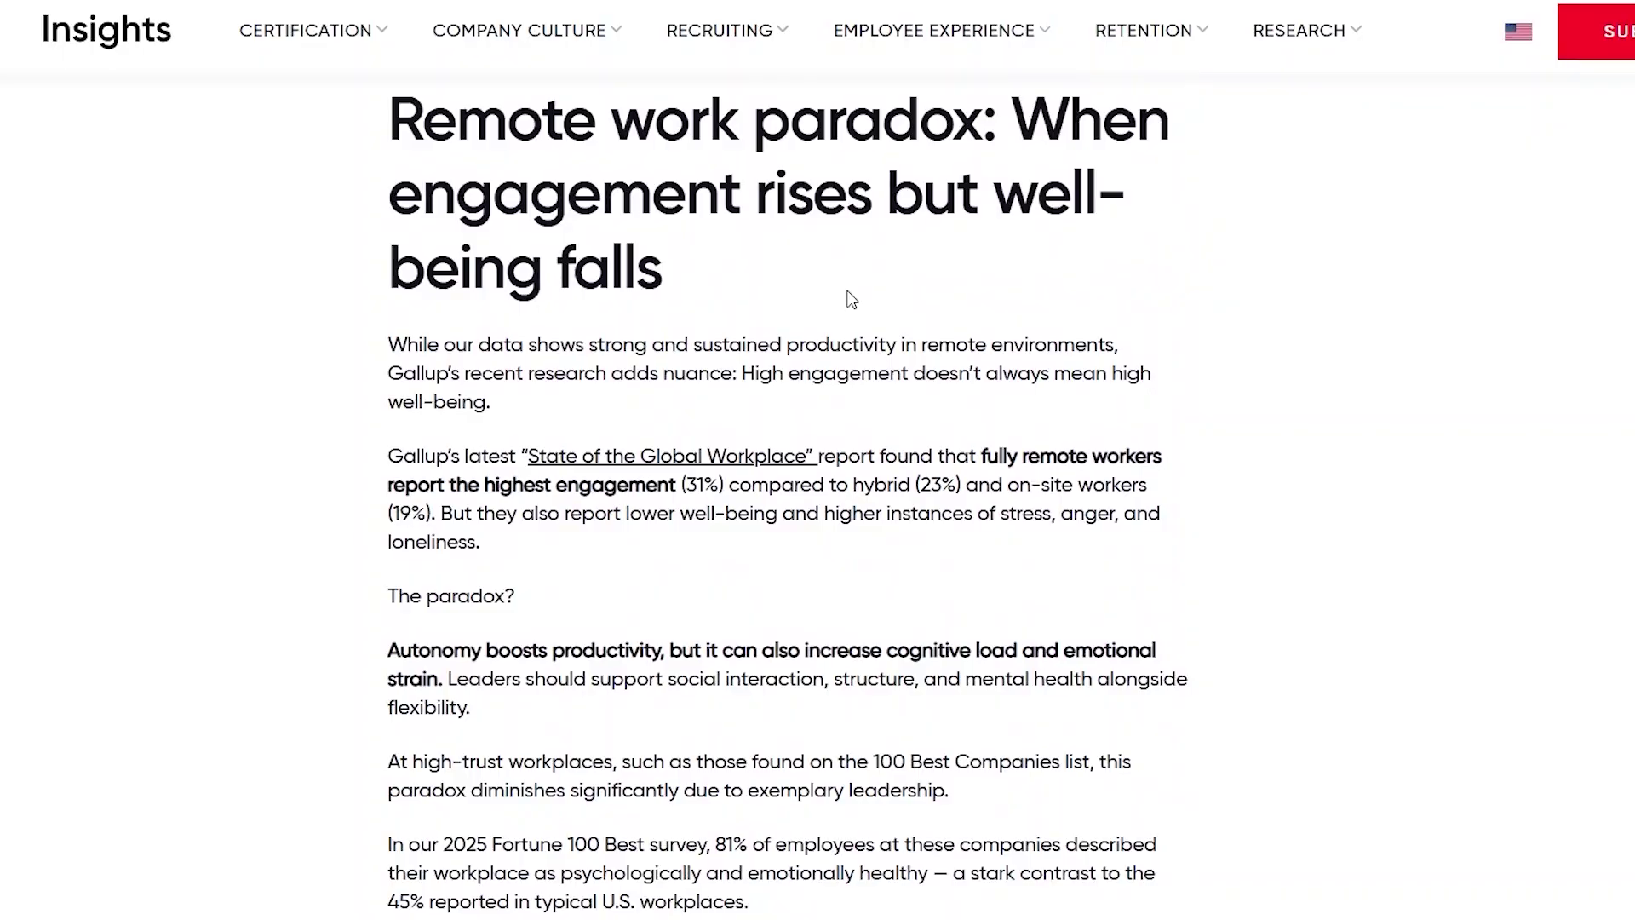
scroll(851, 298, down, 3)
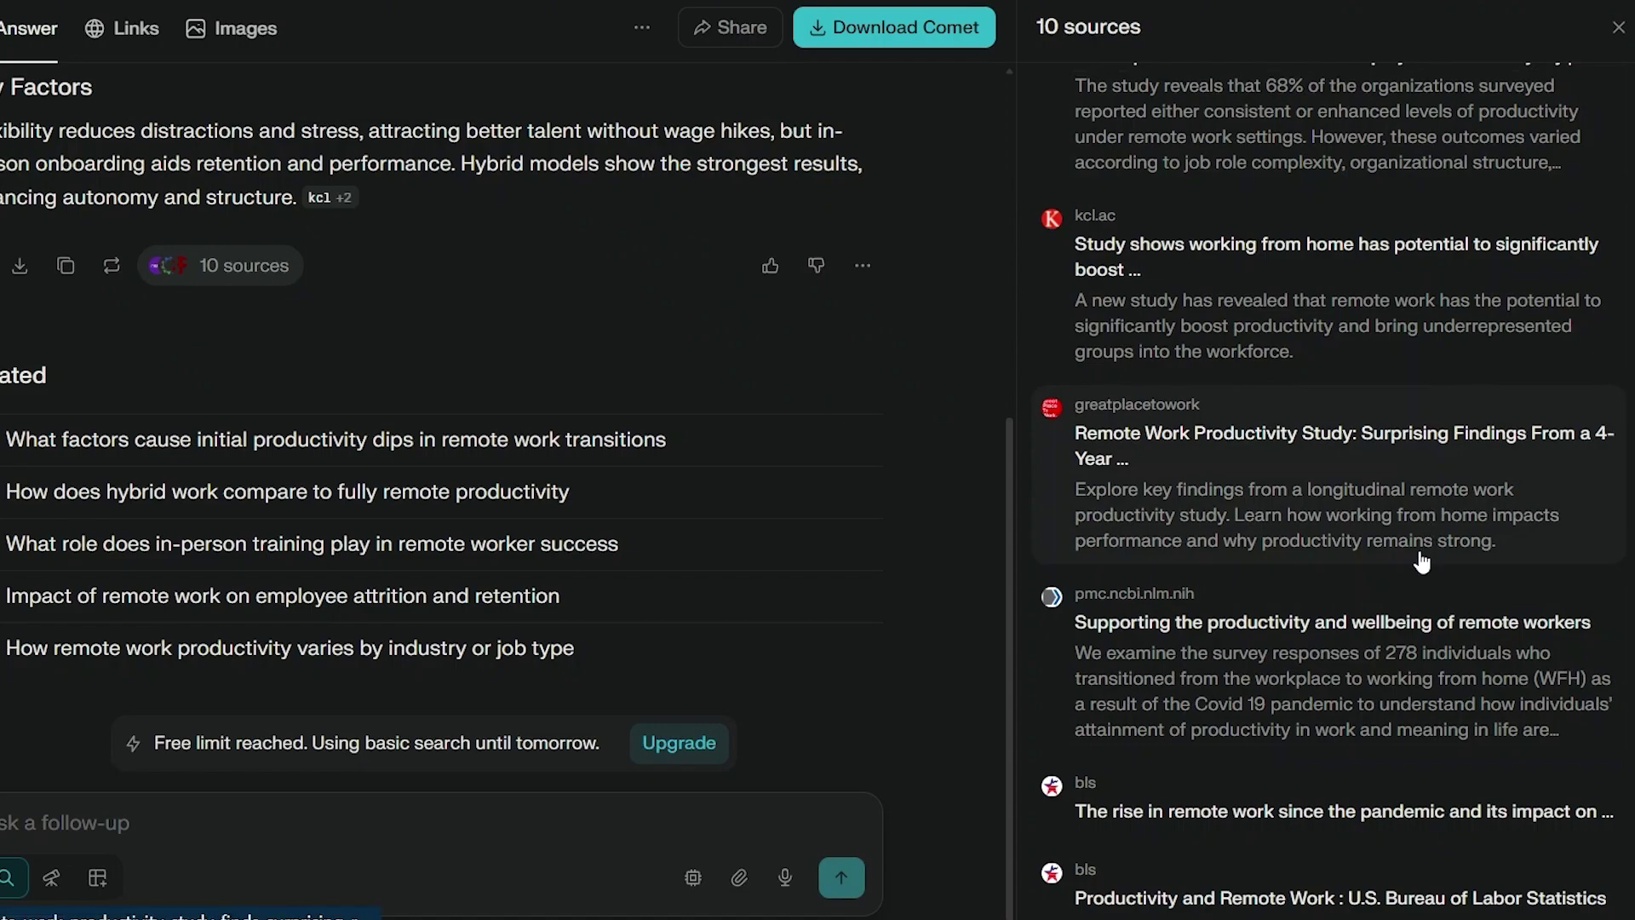
- Return to the Perplexity answer, review its source list from the beginning, and close the list
scroll(1404, 397, up, 10)
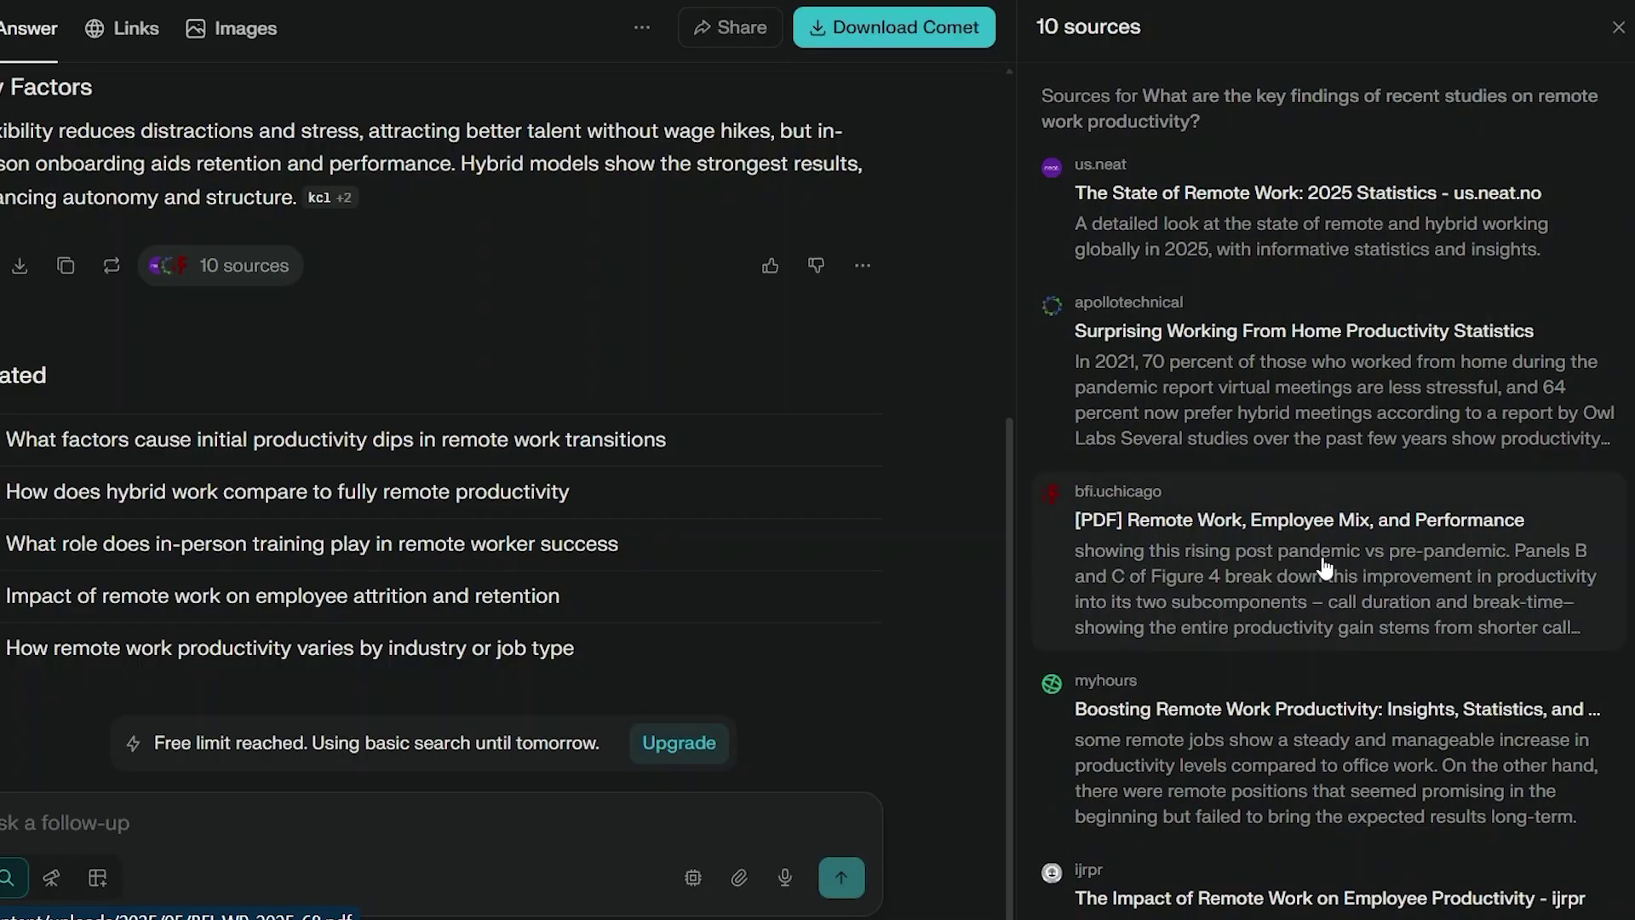
scroll(1324, 567, down, 1)
click(1619, 27)
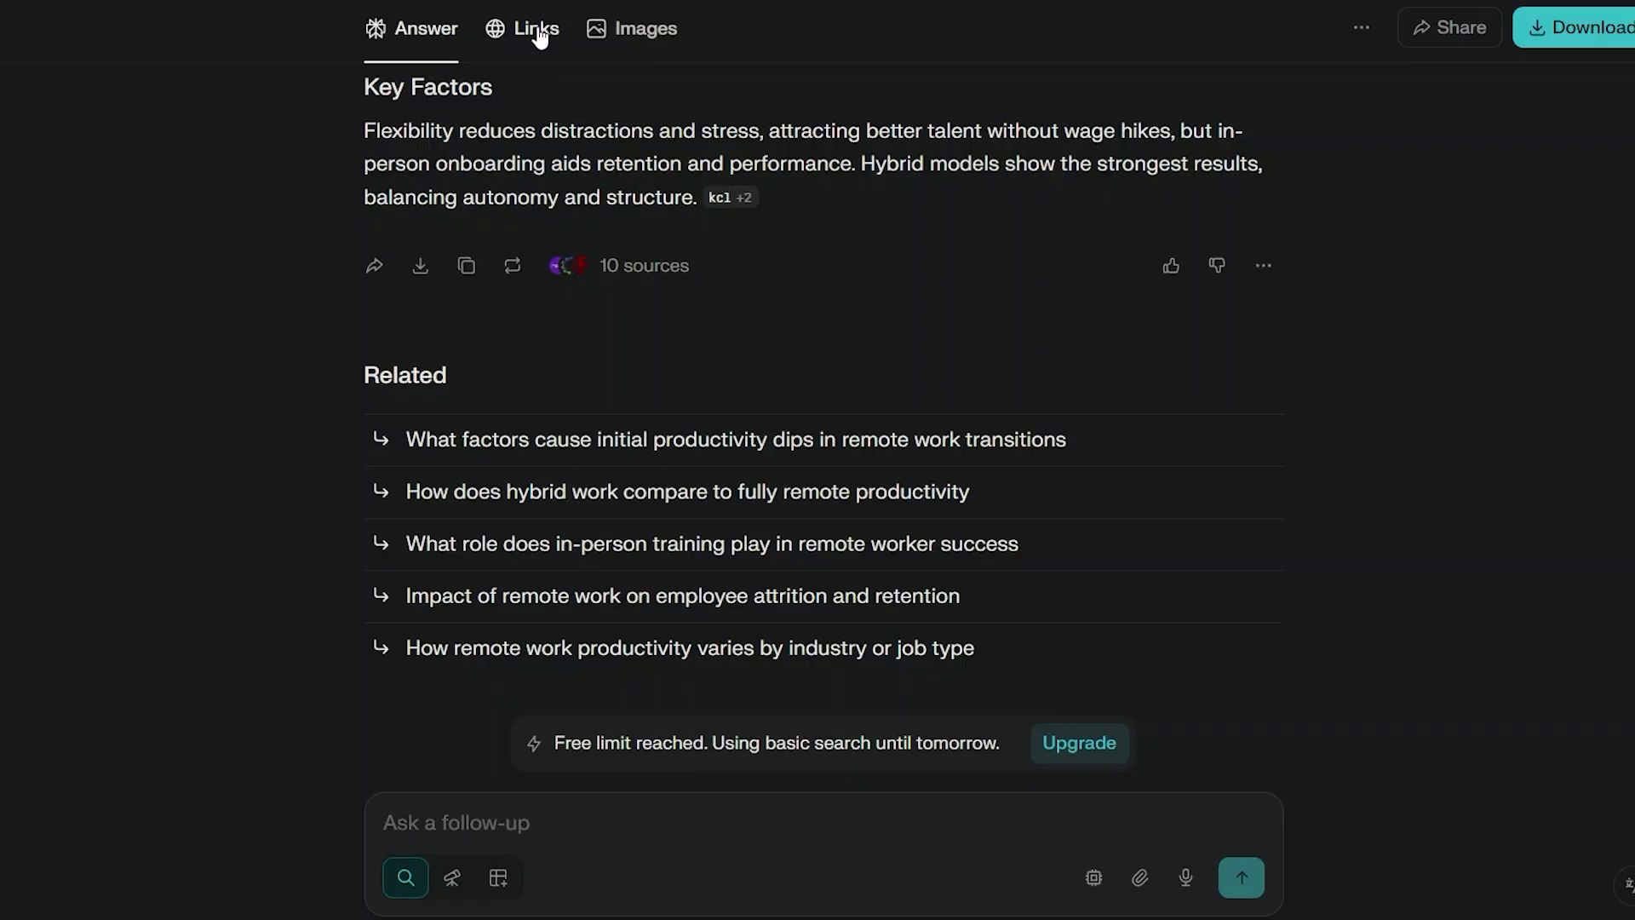
- Show the web links found for the remote work productivity query and look through the list of results
click(537, 32)
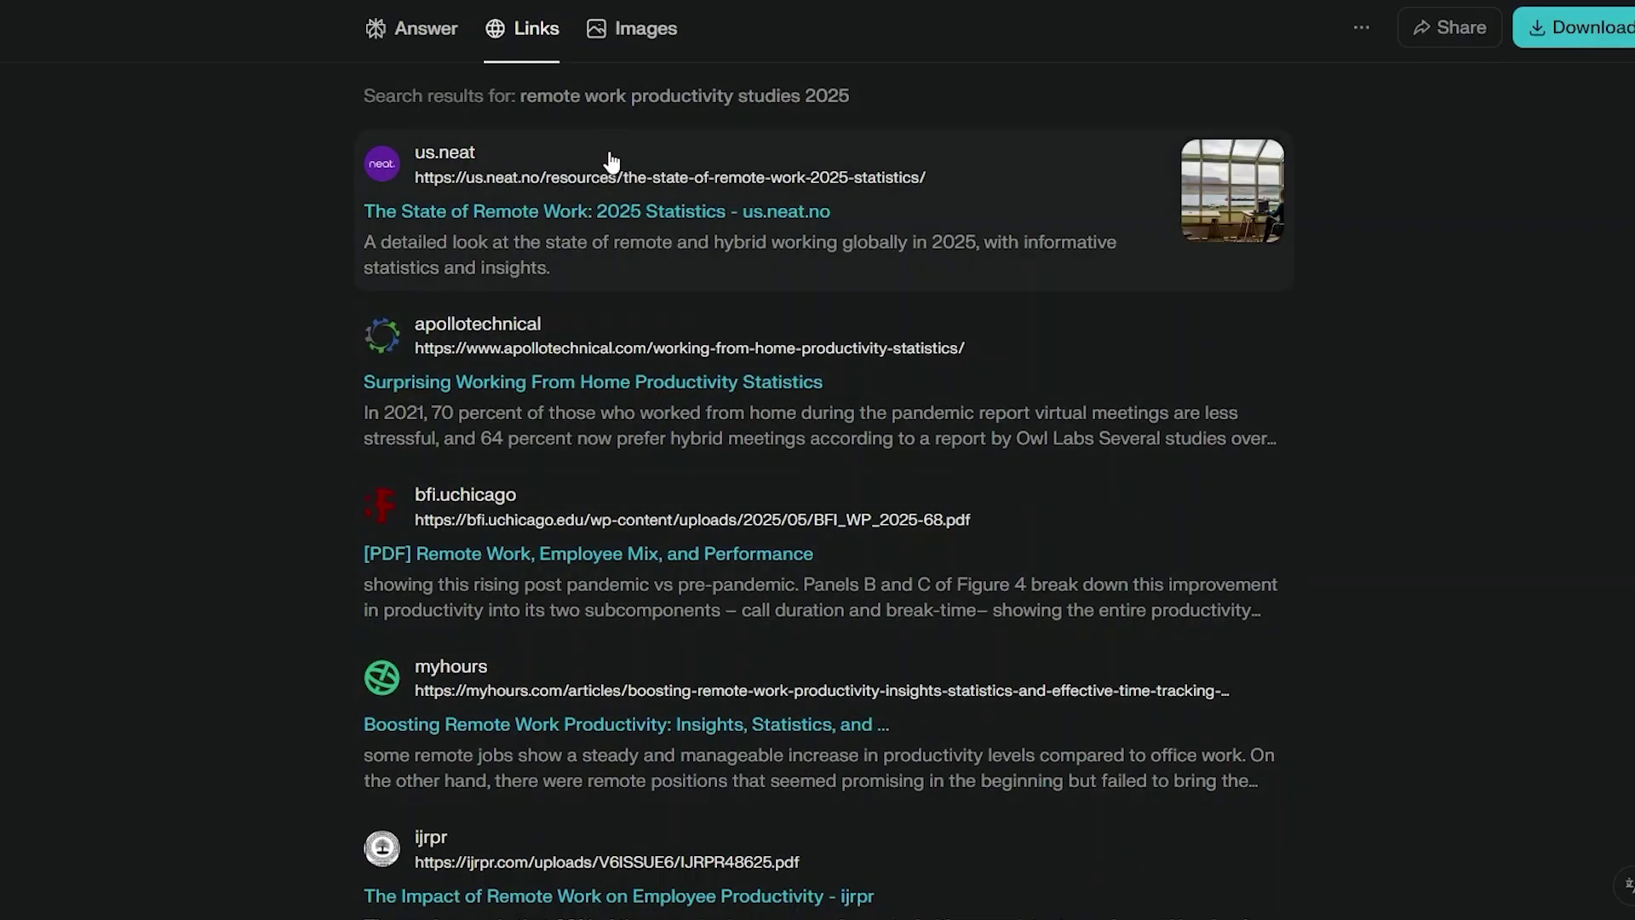
scroll(694, 273, down, 5)
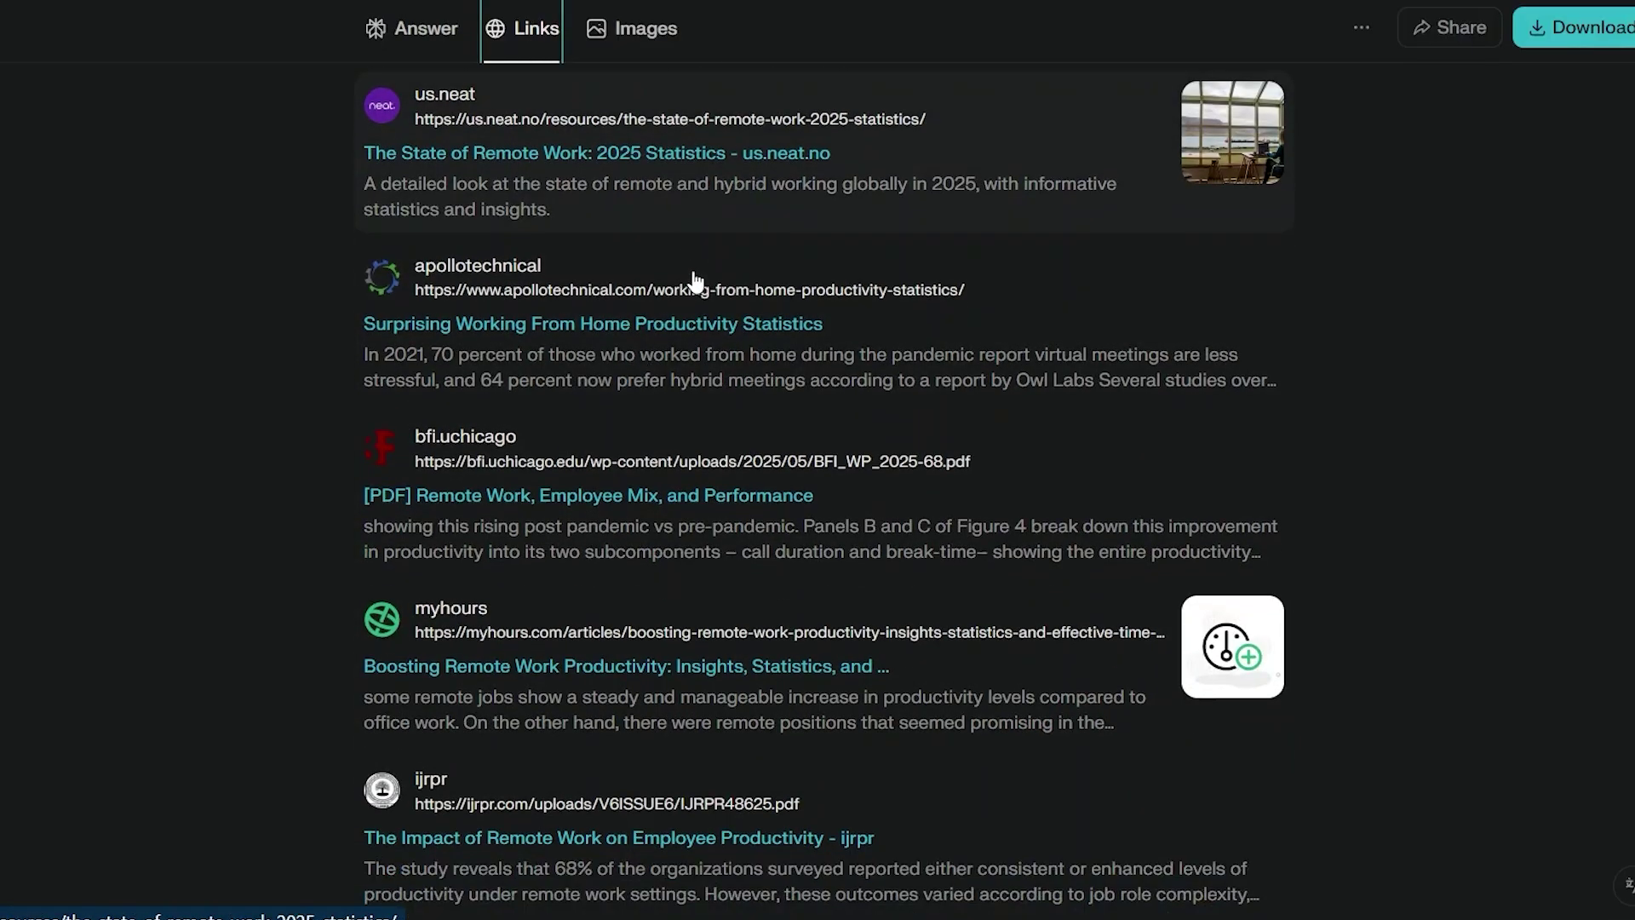
scroll(694, 279, down, 5)
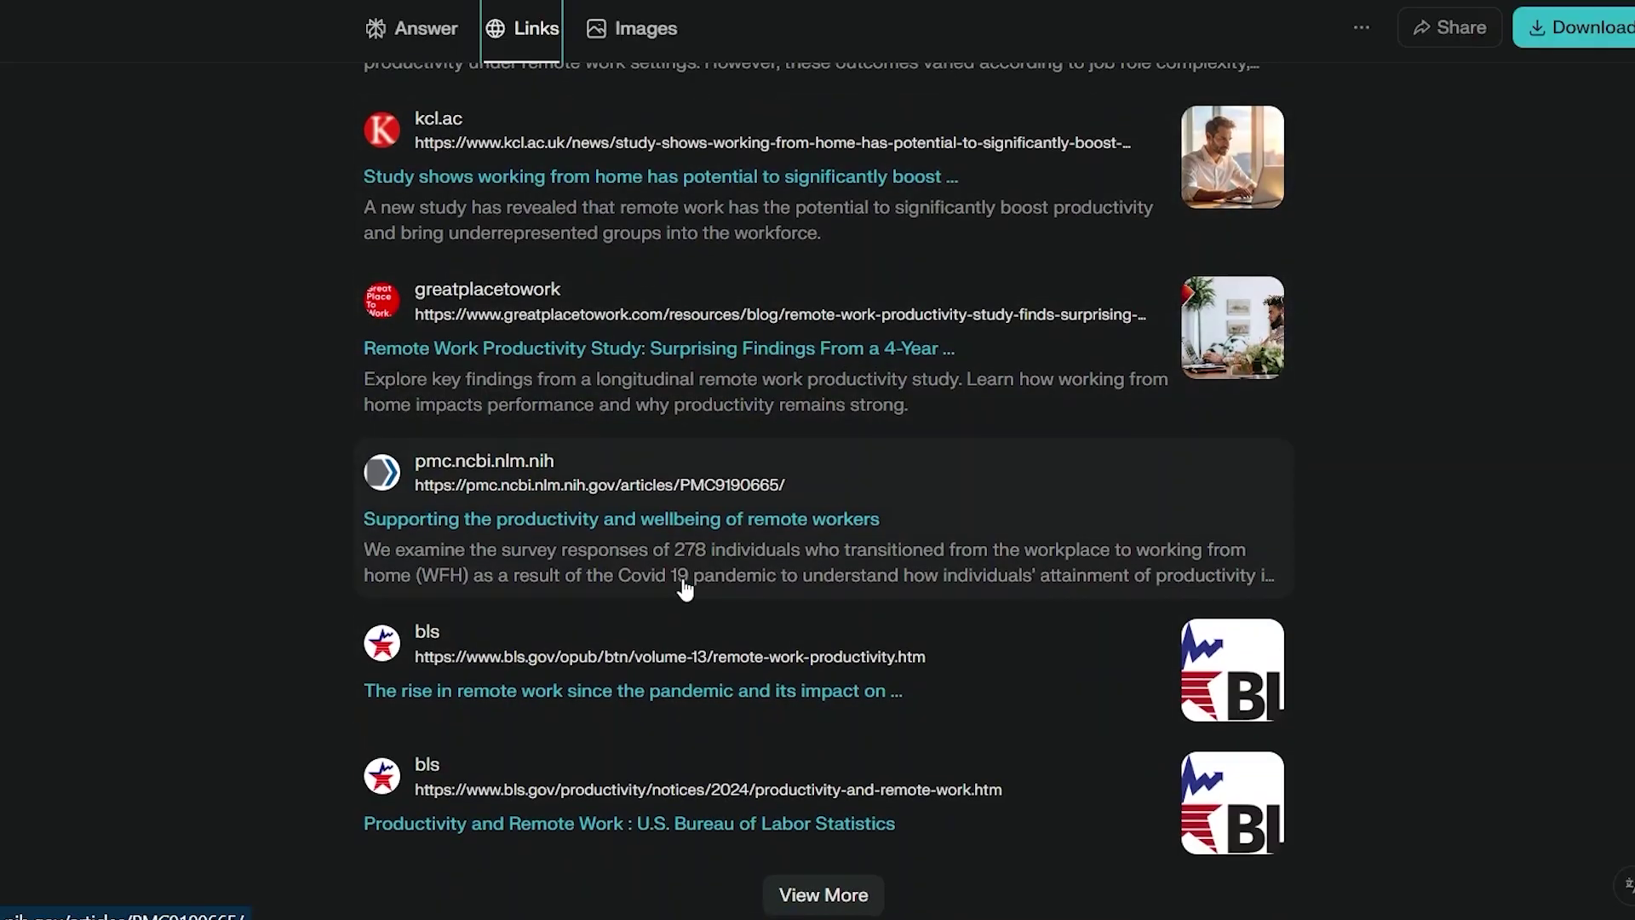
scroll(692, 370, up, 10)
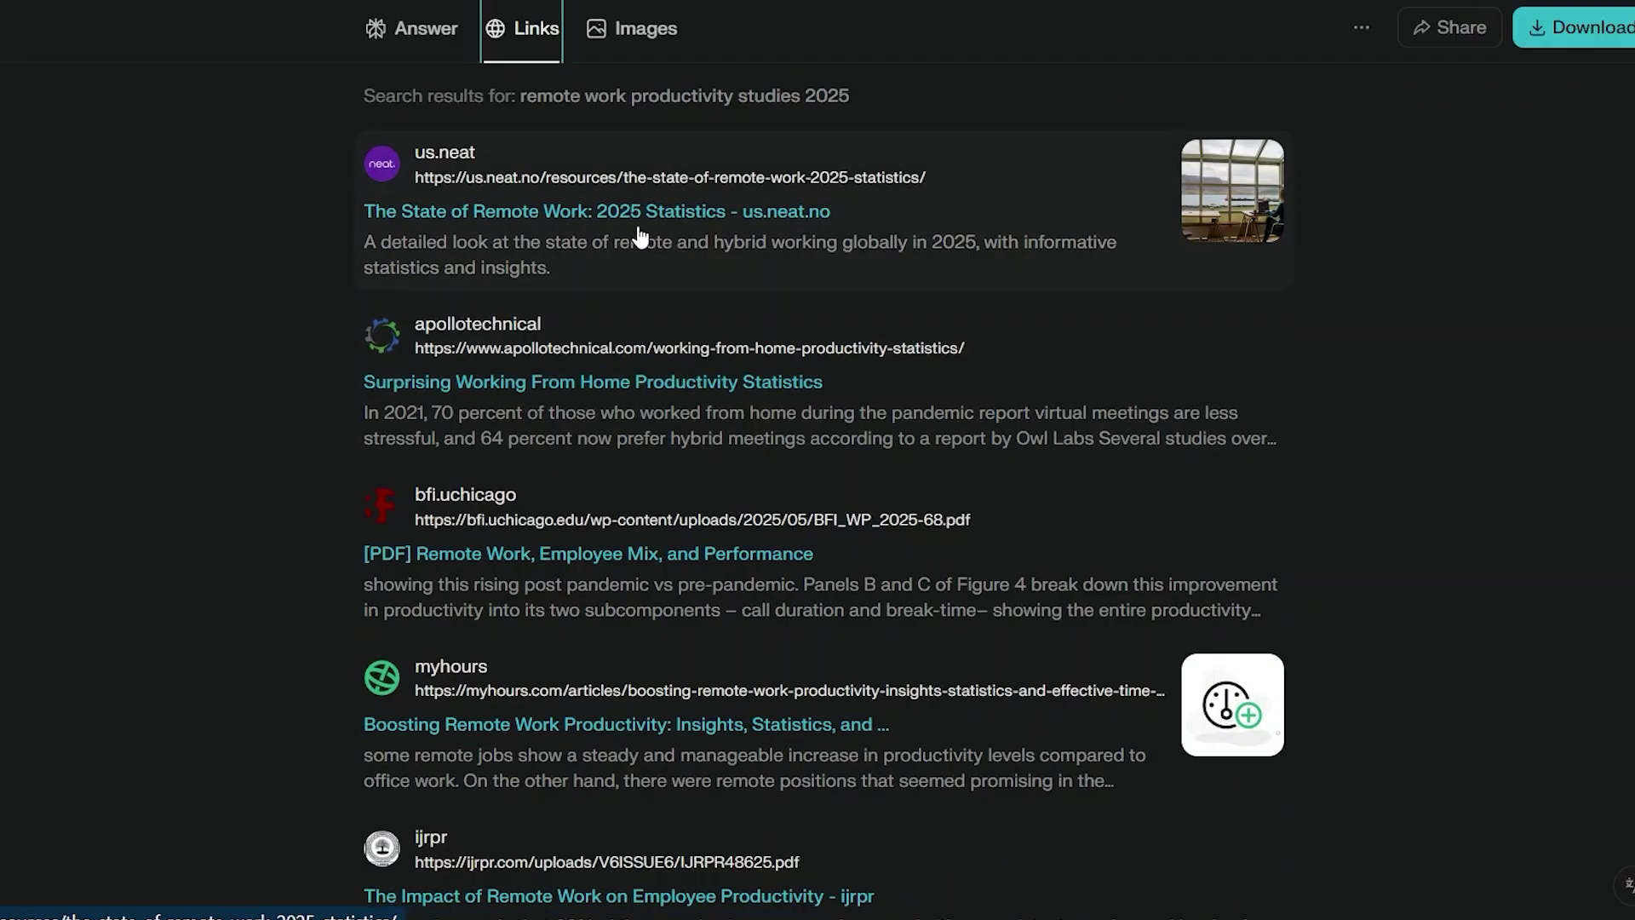
- Check the image results for the query, return to the written answer and review its Productivity Gains through Key Factors sections
click(637, 28)
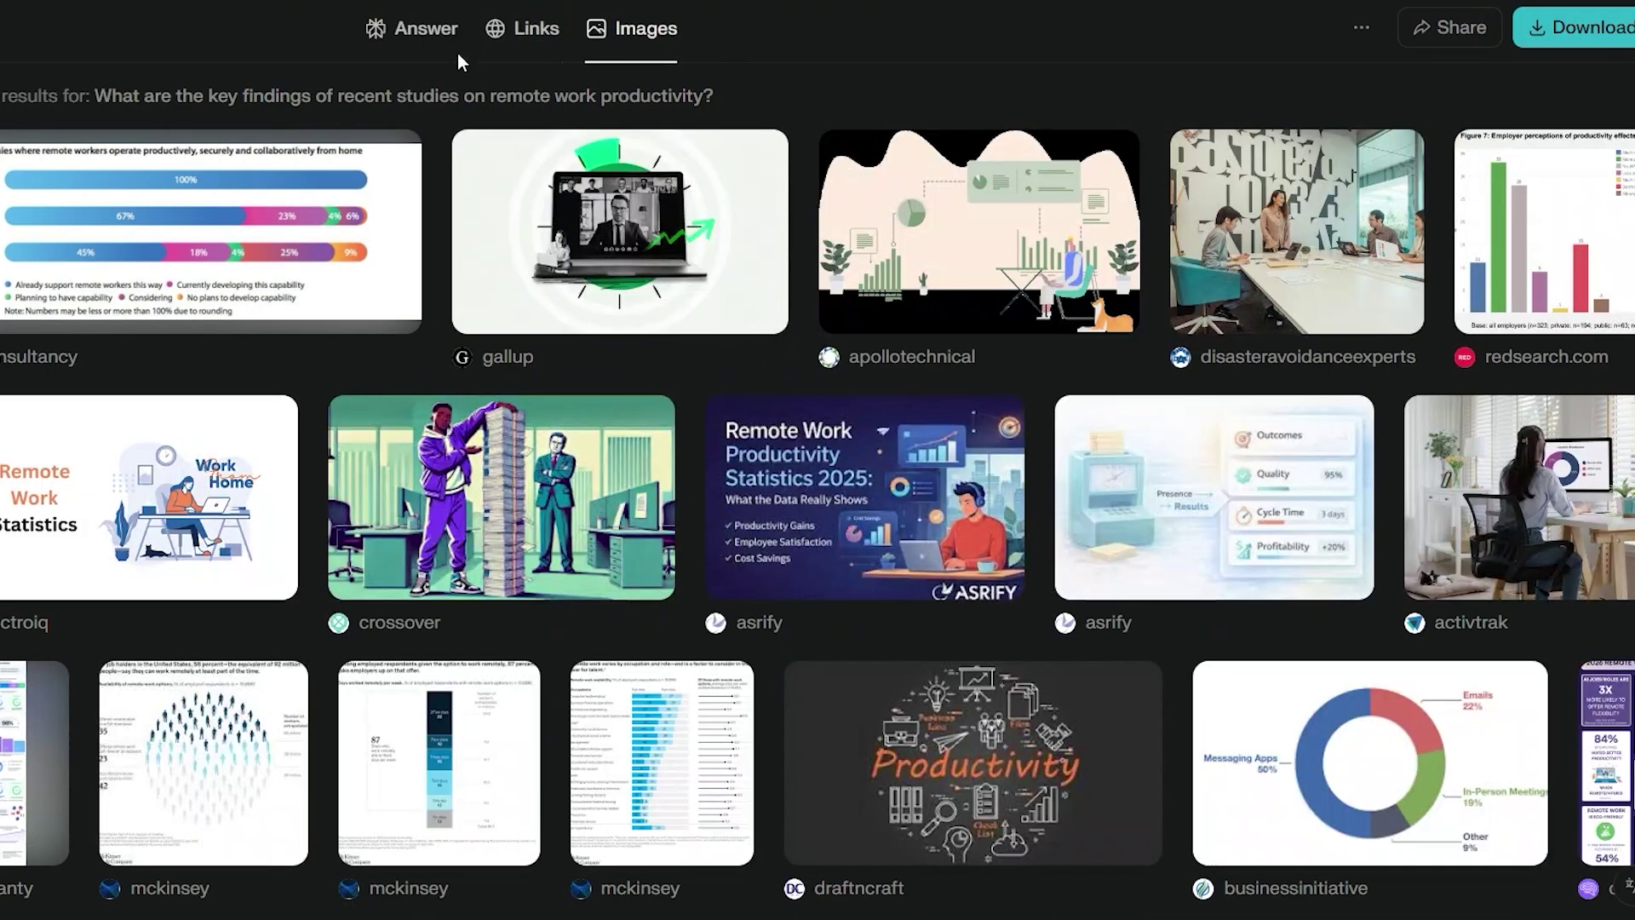
click(441, 29)
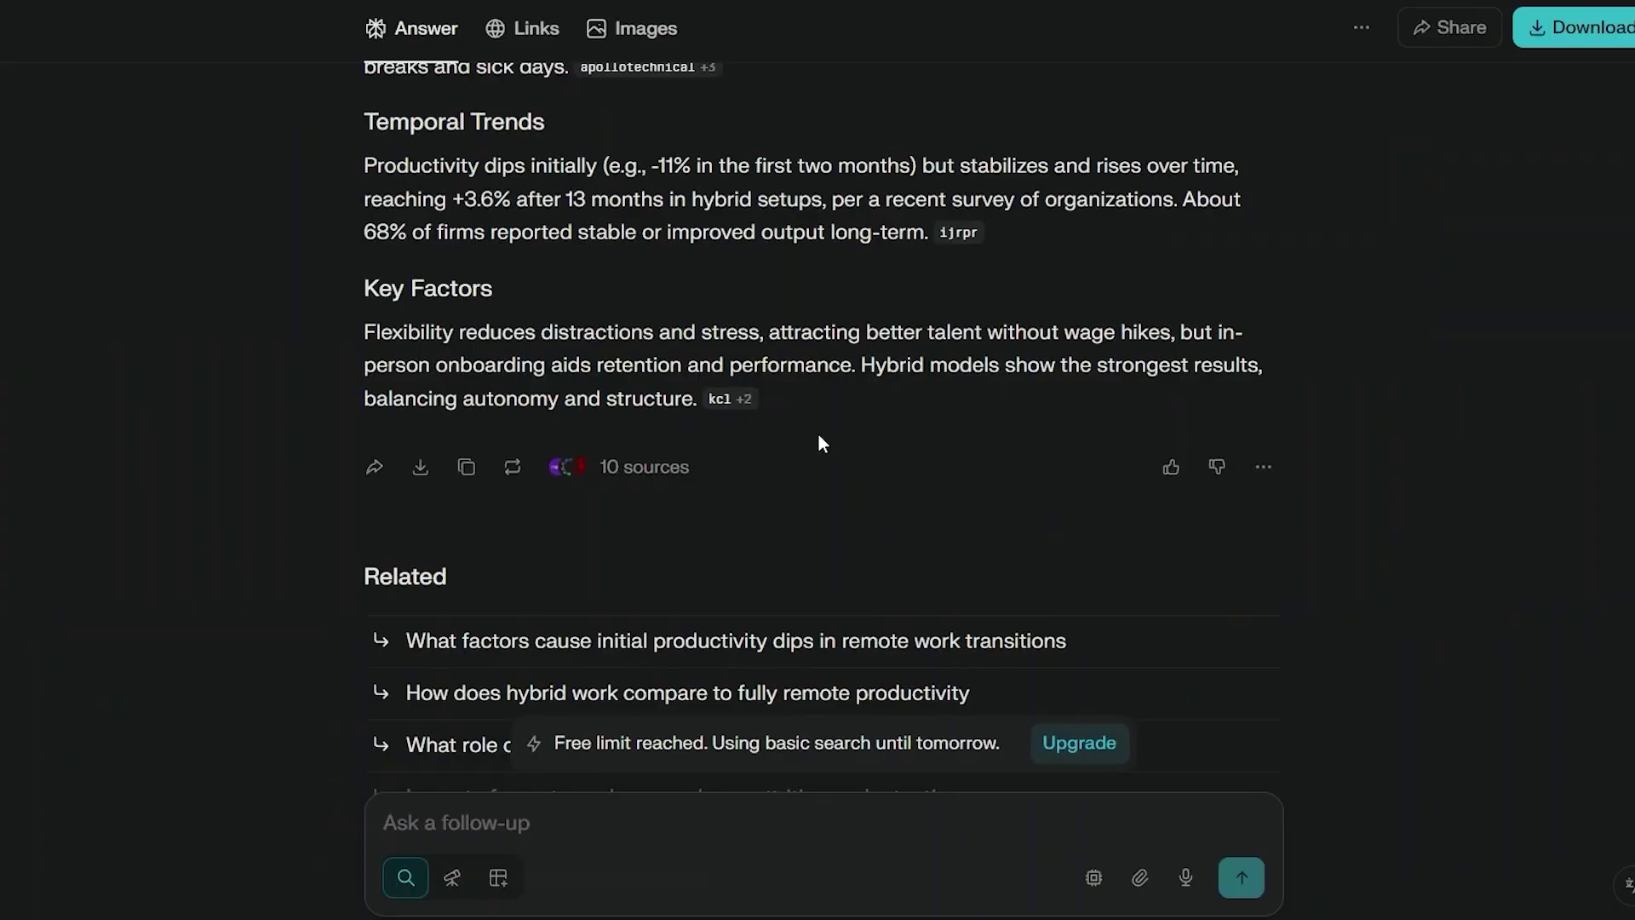
scroll(818, 433, up, 4)
scroll(817, 433, down, 5)
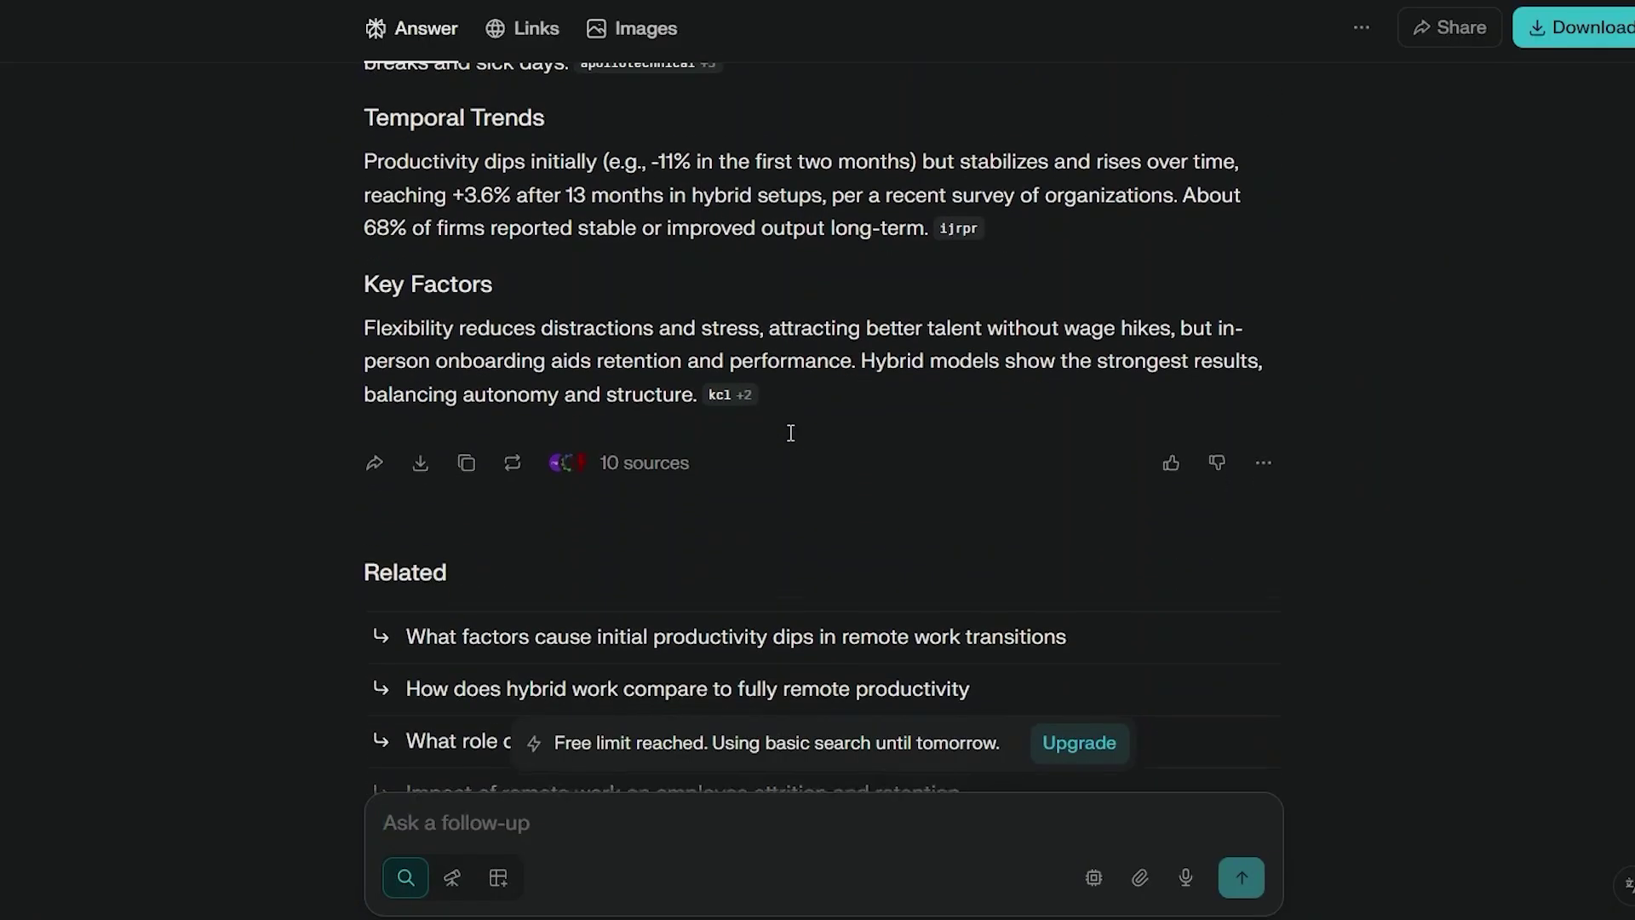
scroll(815, 303, up, 3)
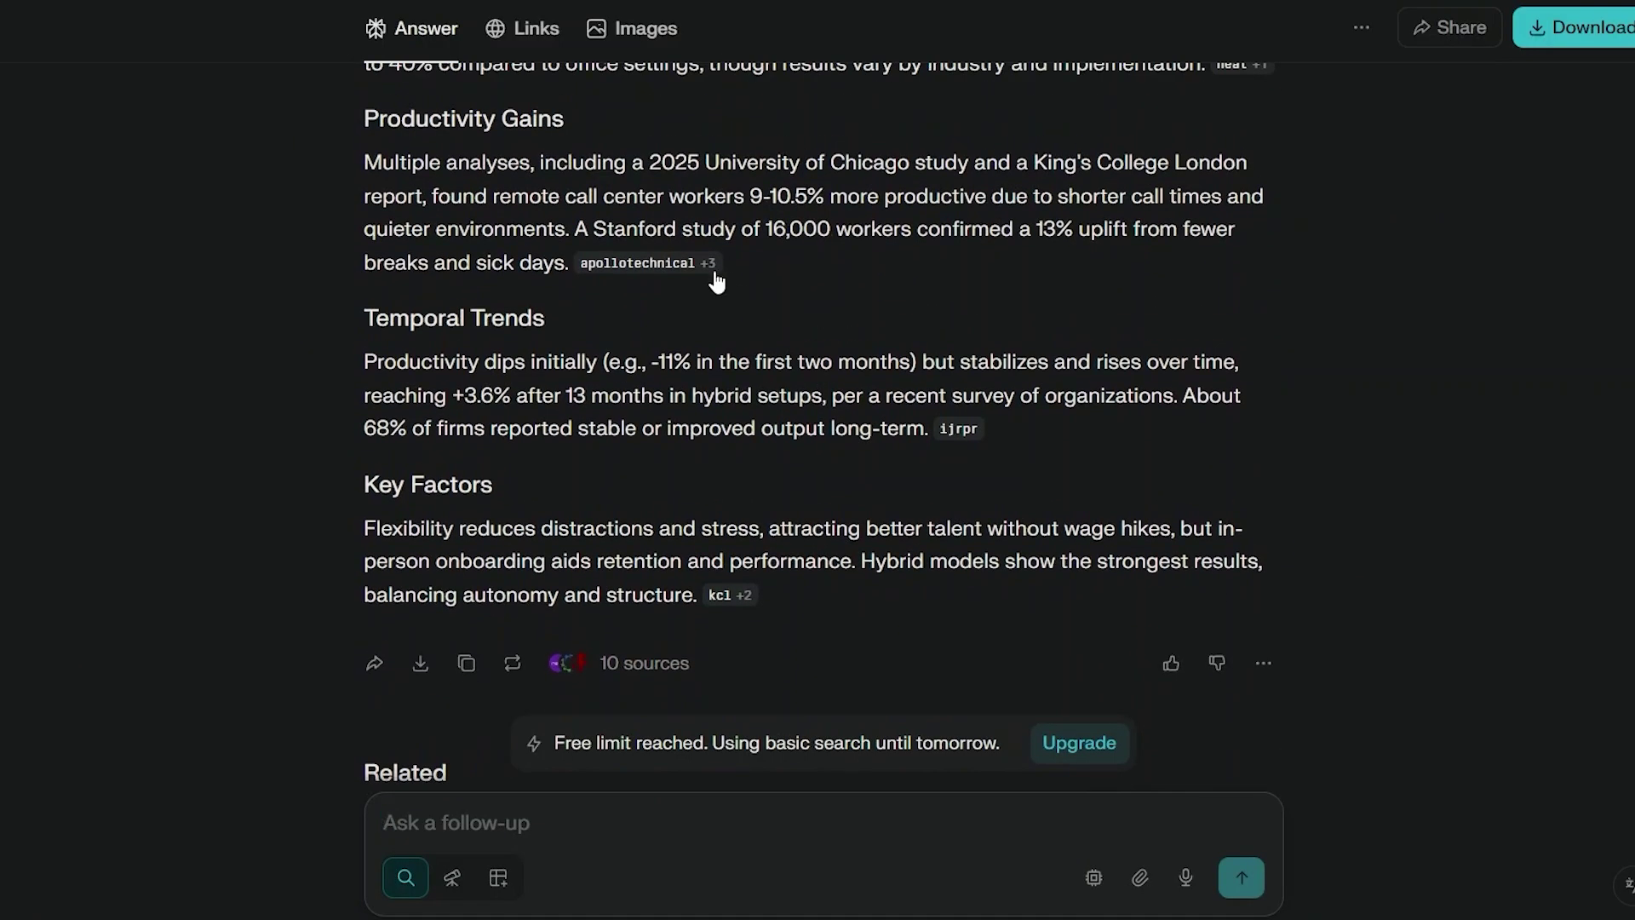
mouse_move(668, 263)
- Ask the follow-up "What limitations did these studies mention?", removing the questions on research gaps and commonly agreed findings before submitting
text(What limitations did these studies mention?  What research gaps still exist in this area?  Which findings are most commonly agreed upon?)
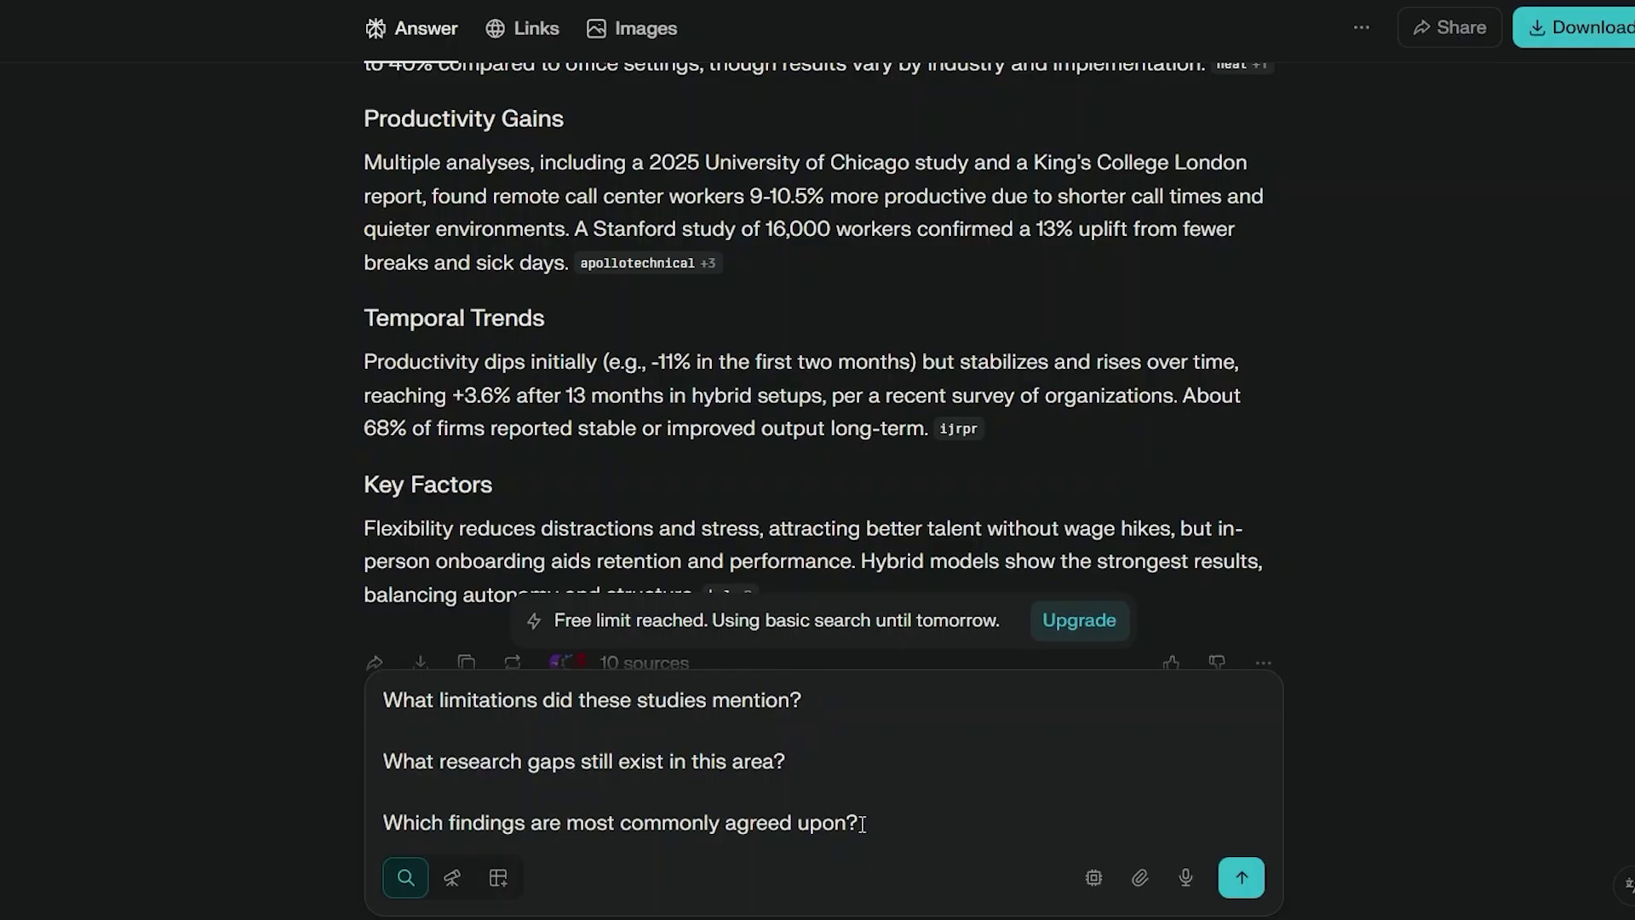
drag(862, 824, 402, 753)
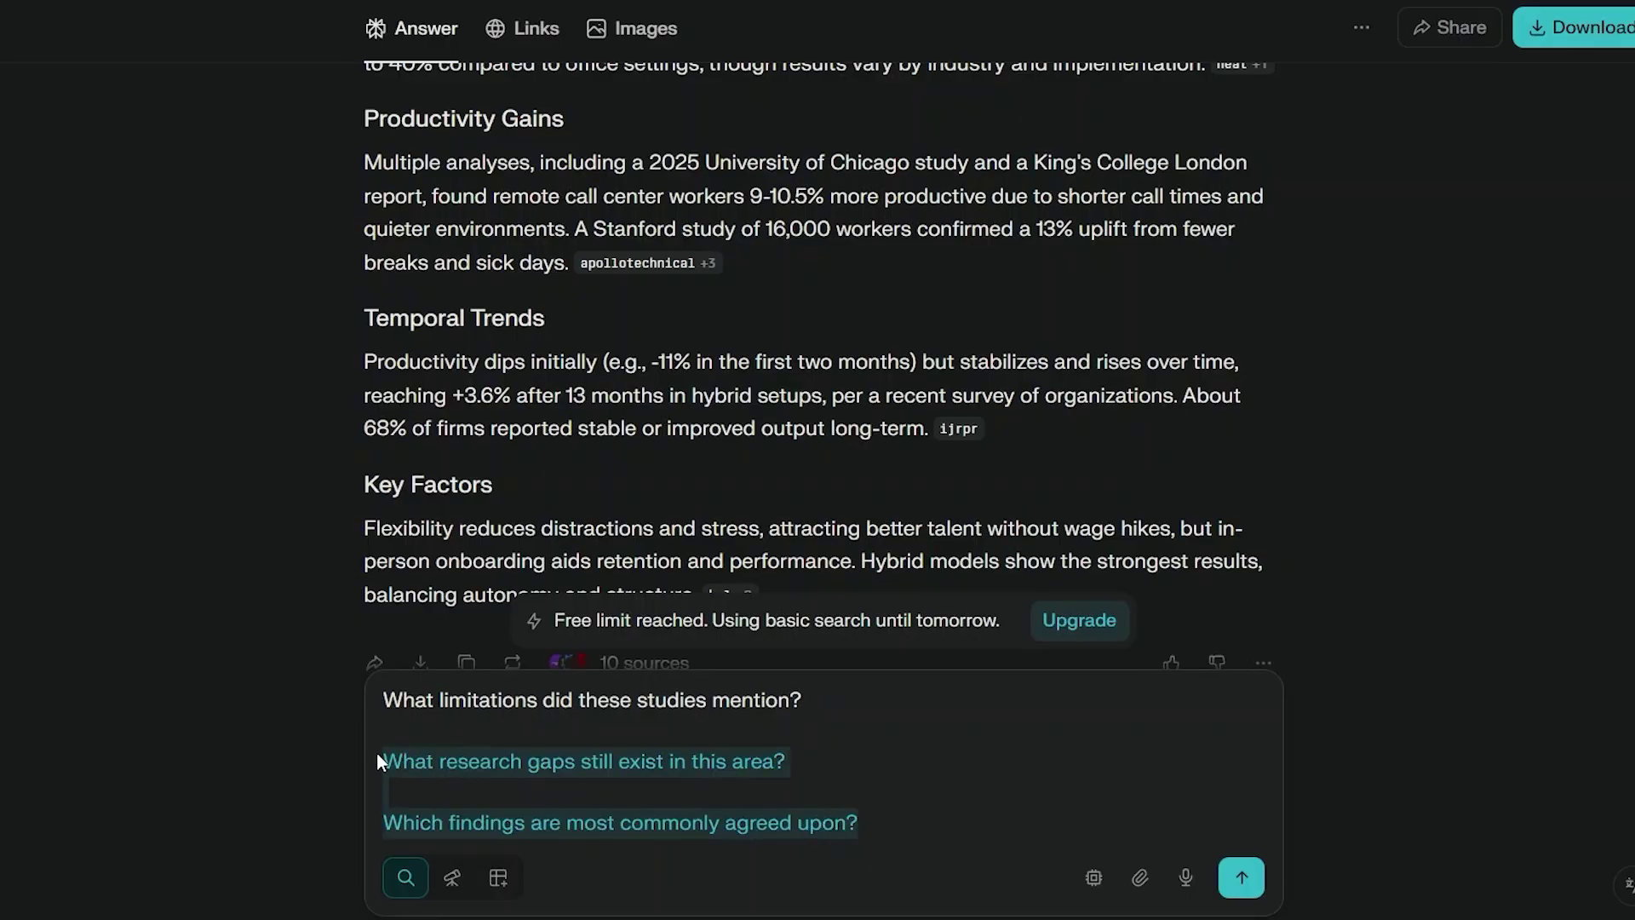
key(BackSpace)
key(BackSpace)
key(BackSpace)
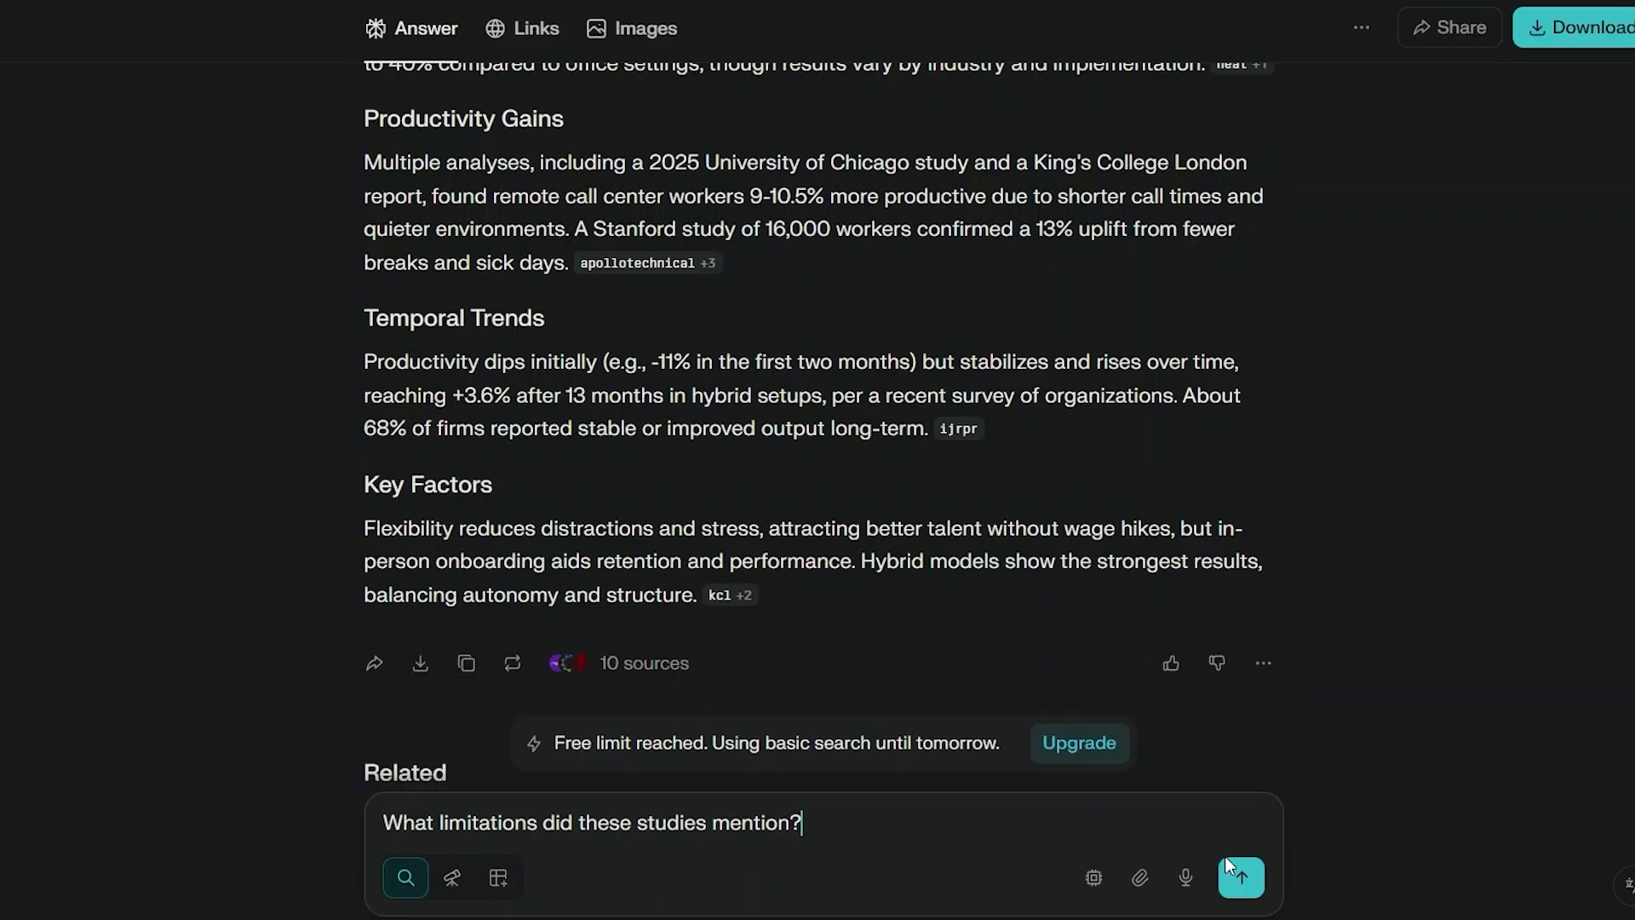
click(1243, 874)
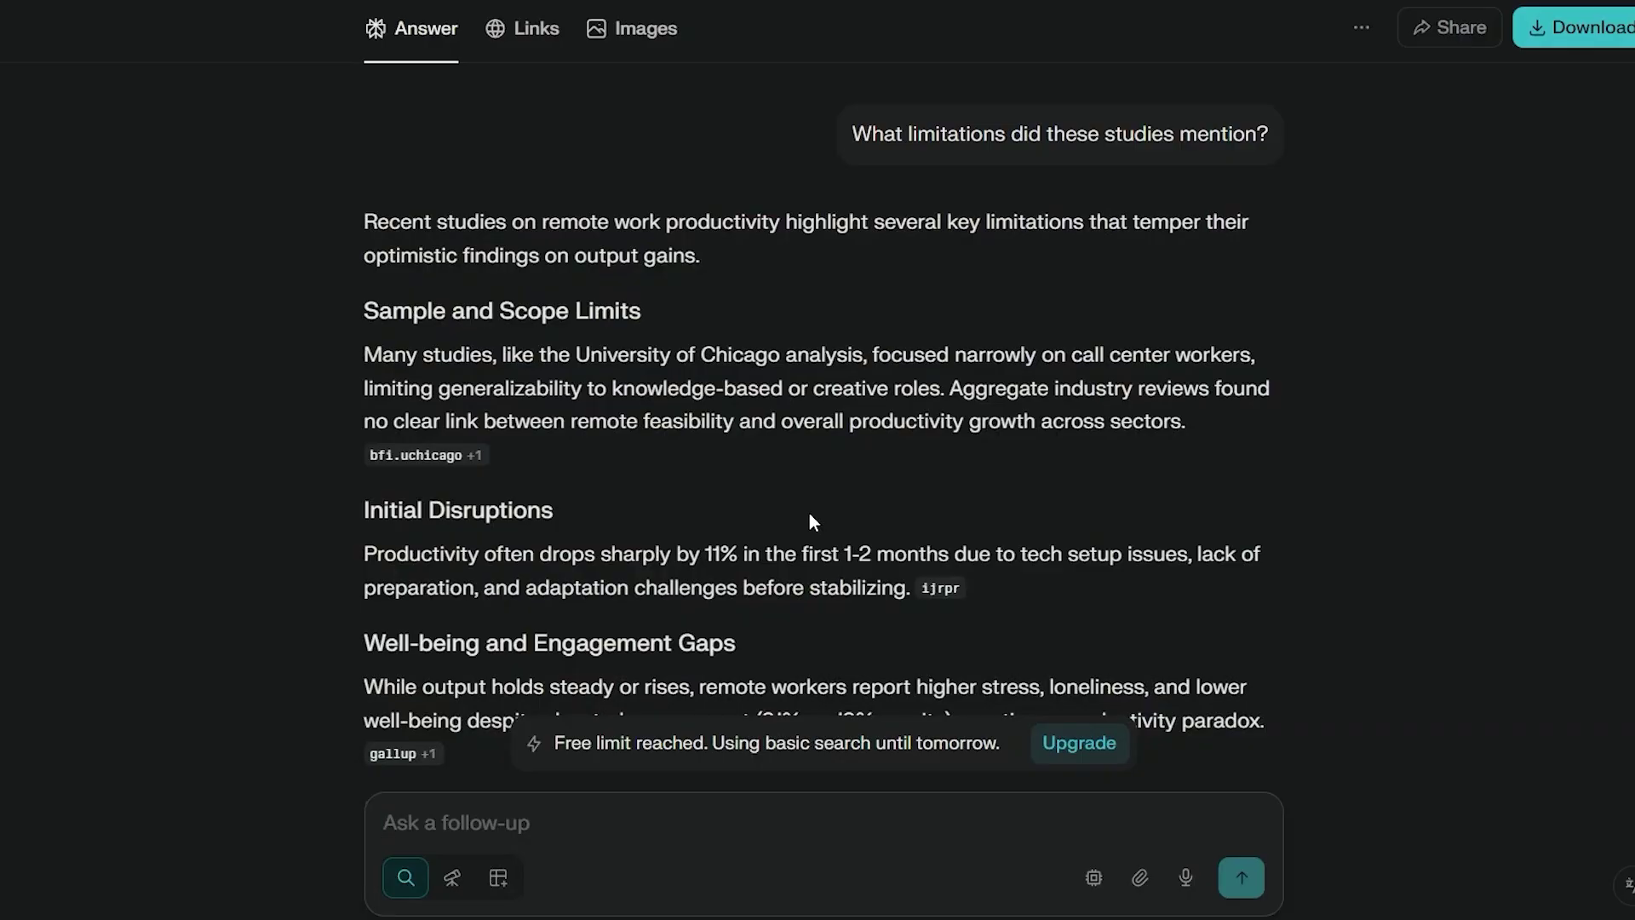
- Read the limitations answer and preview the citations for Sample and Scope Limits, Initial Disruptions, and Well-being and Engagement Gaps
scroll(805, 504, down, 2)
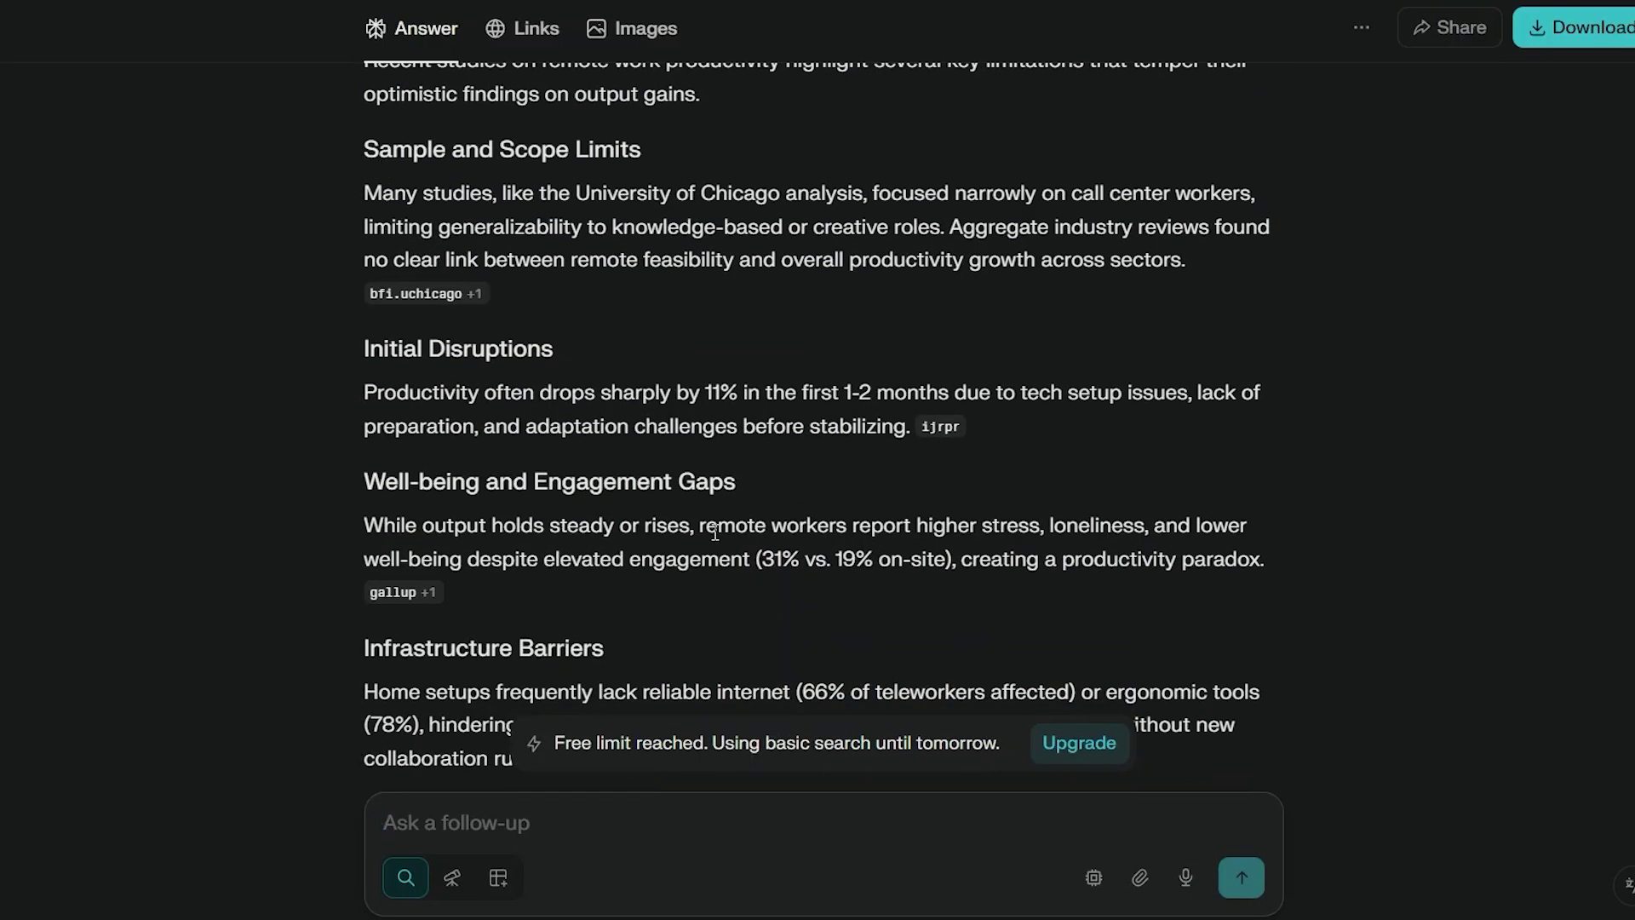
scroll(715, 532, down, 2)
scroll(716, 536, up, 2)
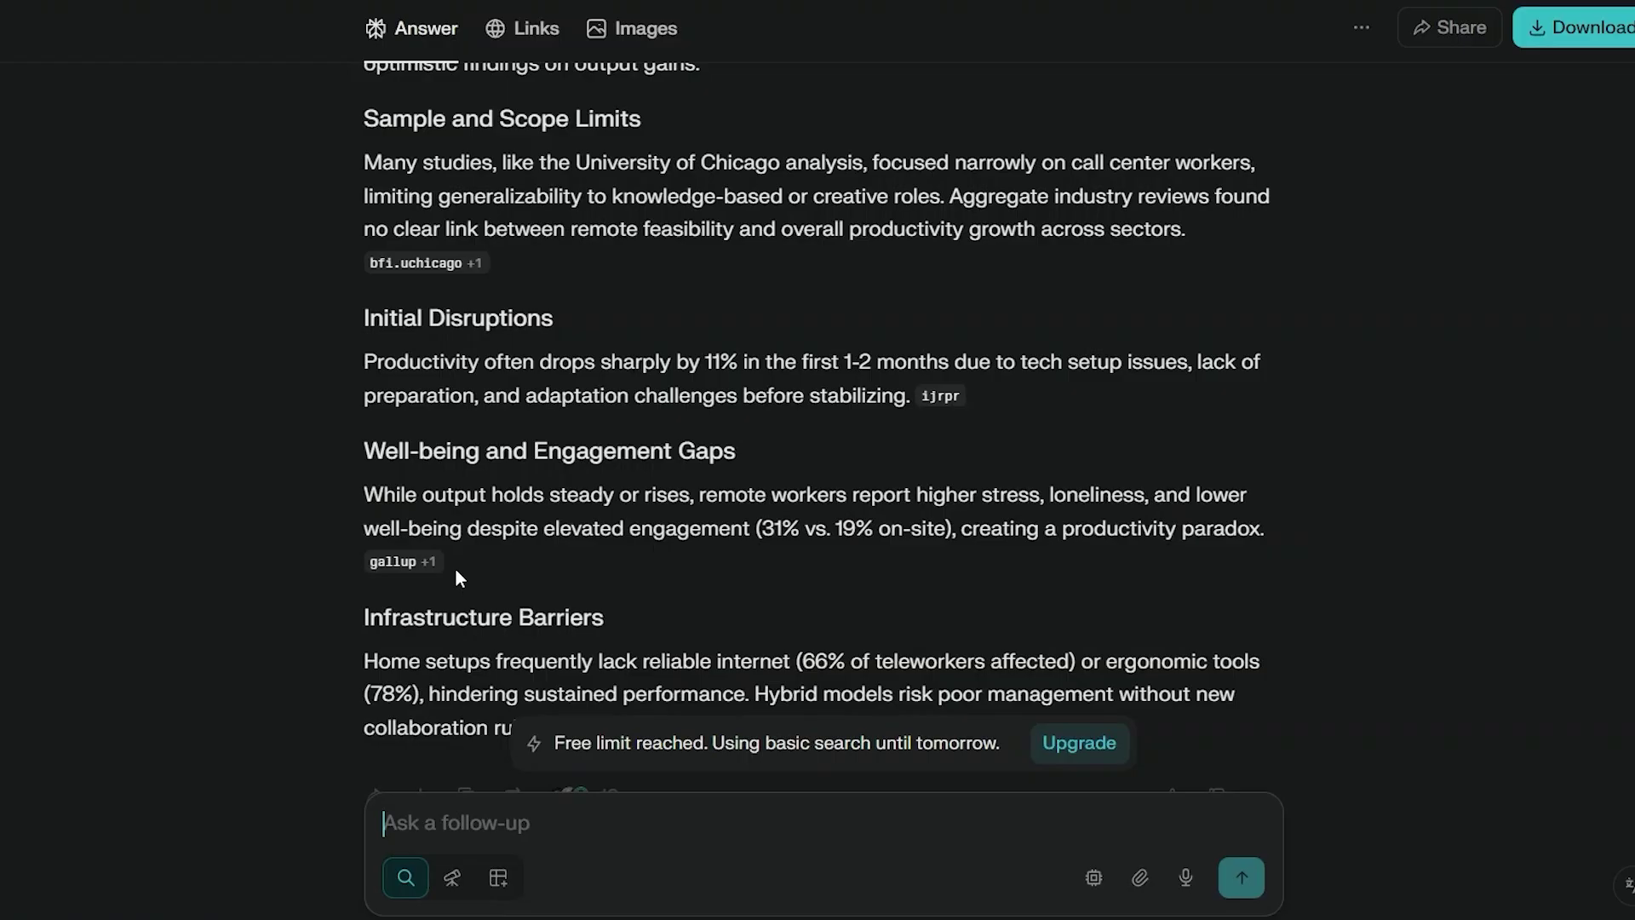
scroll(781, 511, up, 2)
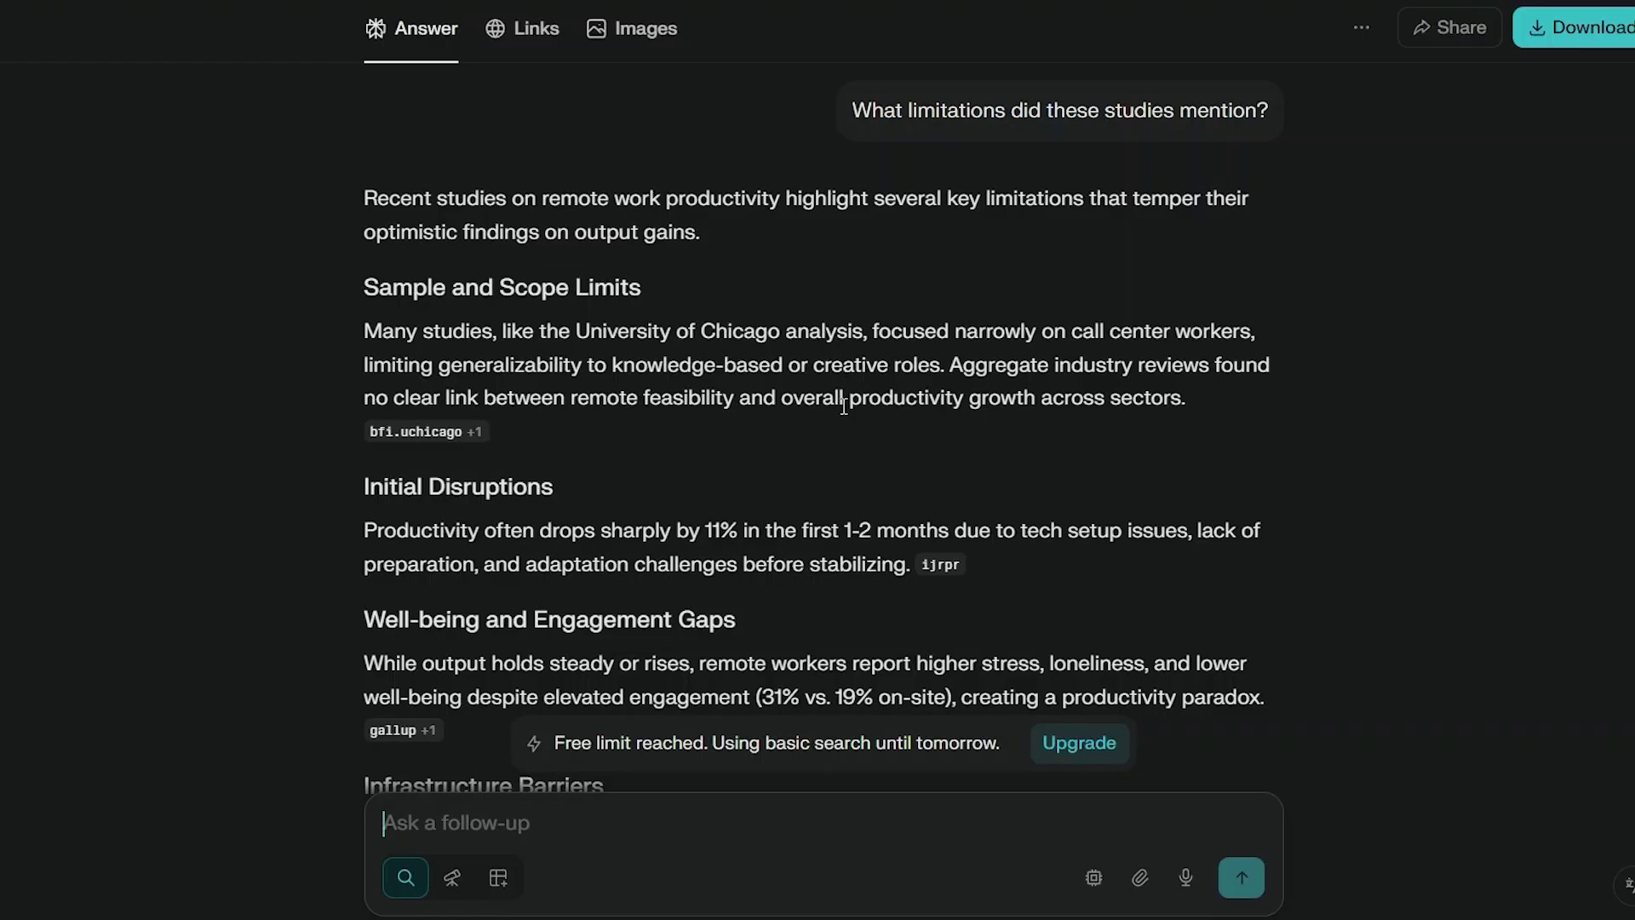
scroll(843, 414, down, 2)
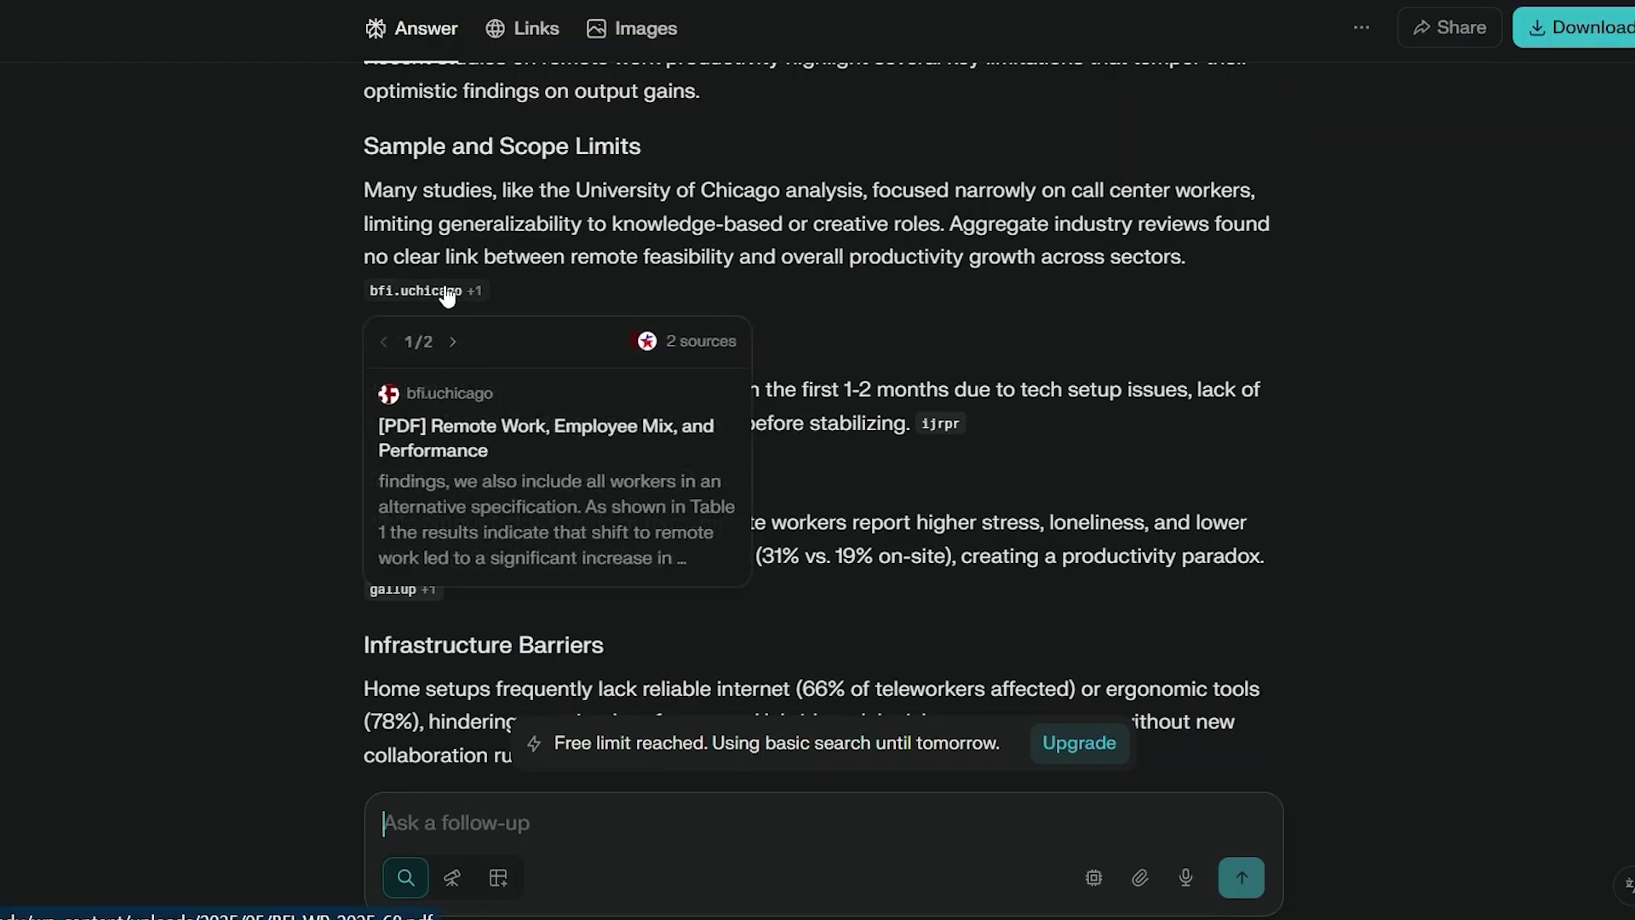
mouse_move(946, 439)
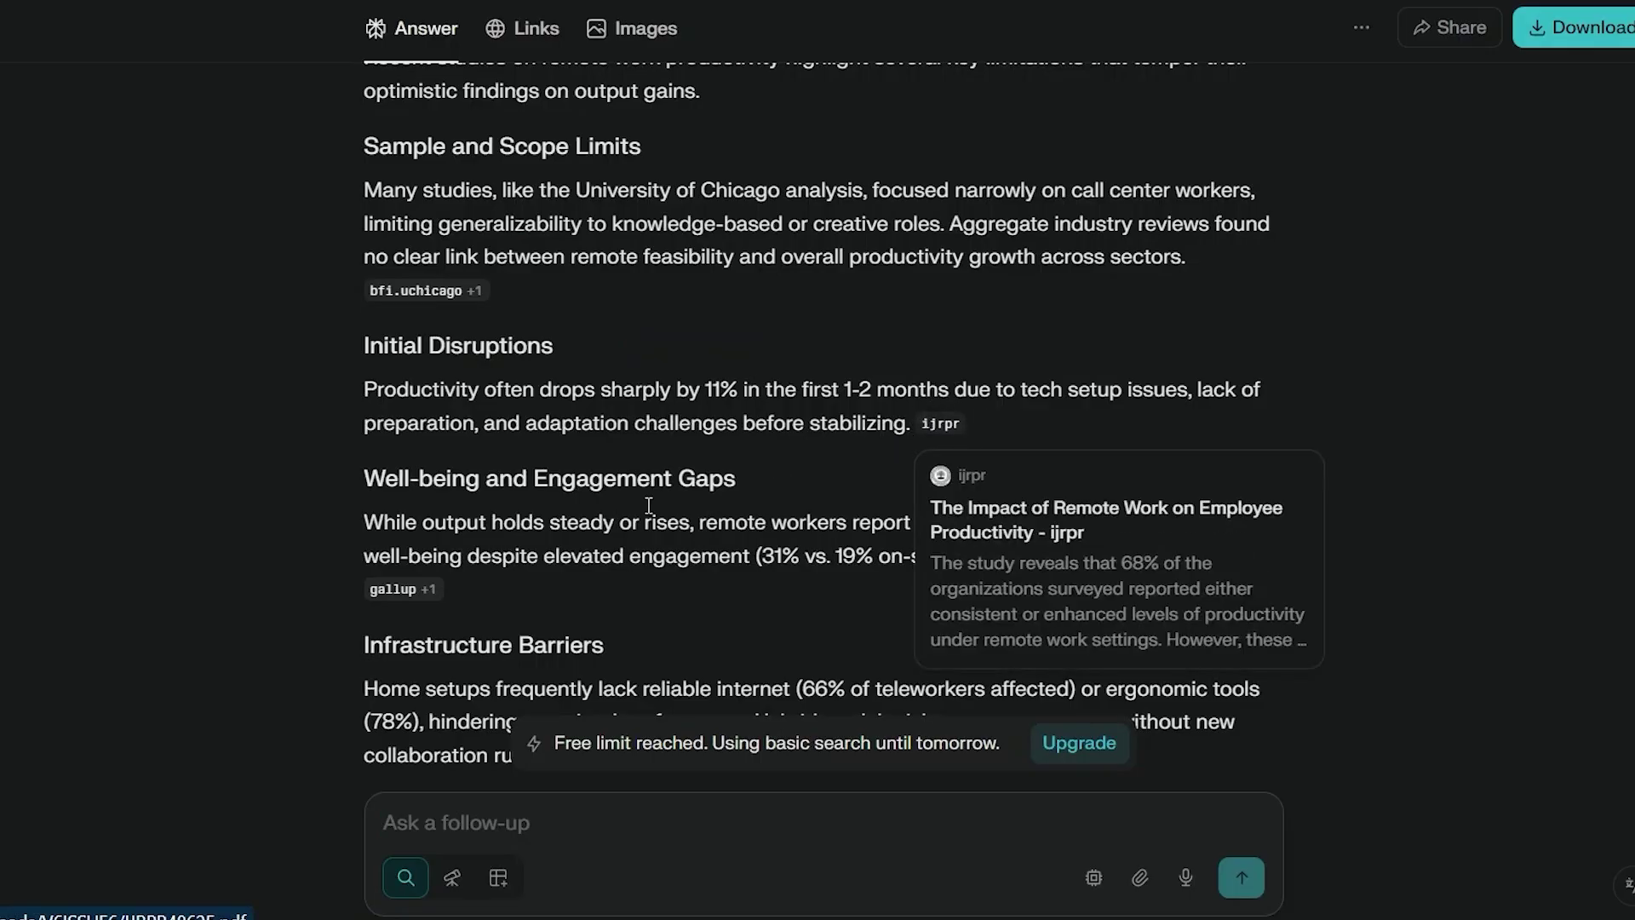
mouse_move(409, 588)
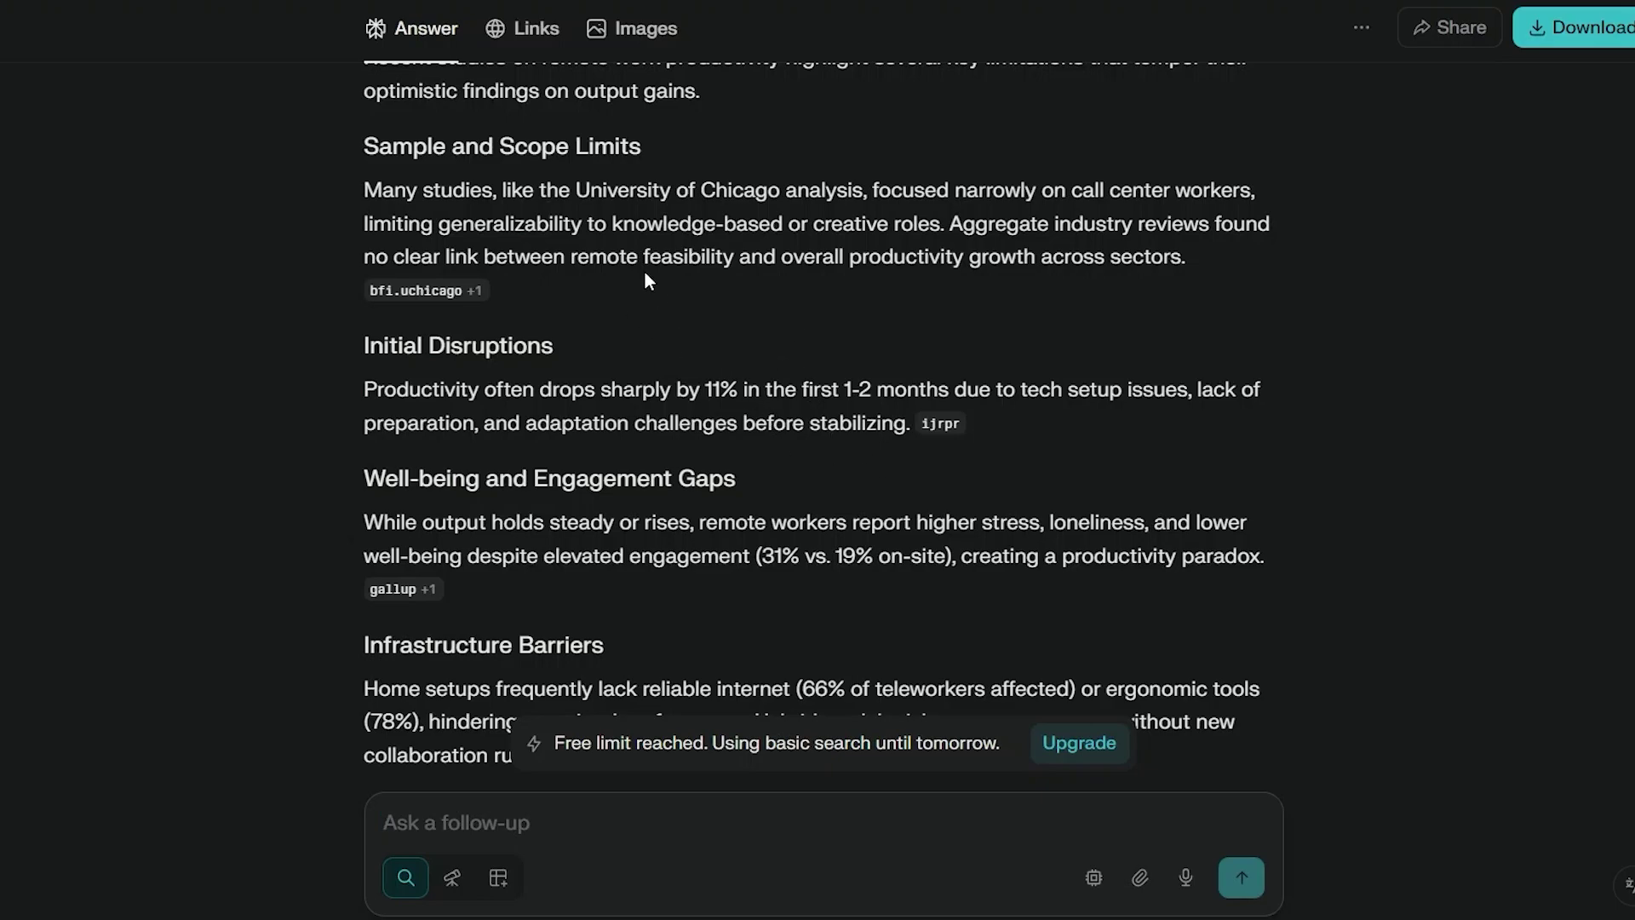
- Review the limitations answer down to Infrastructure Barriers and recheck the citation under Sample and Scope Limits
scroll(799, 648, down, 4)
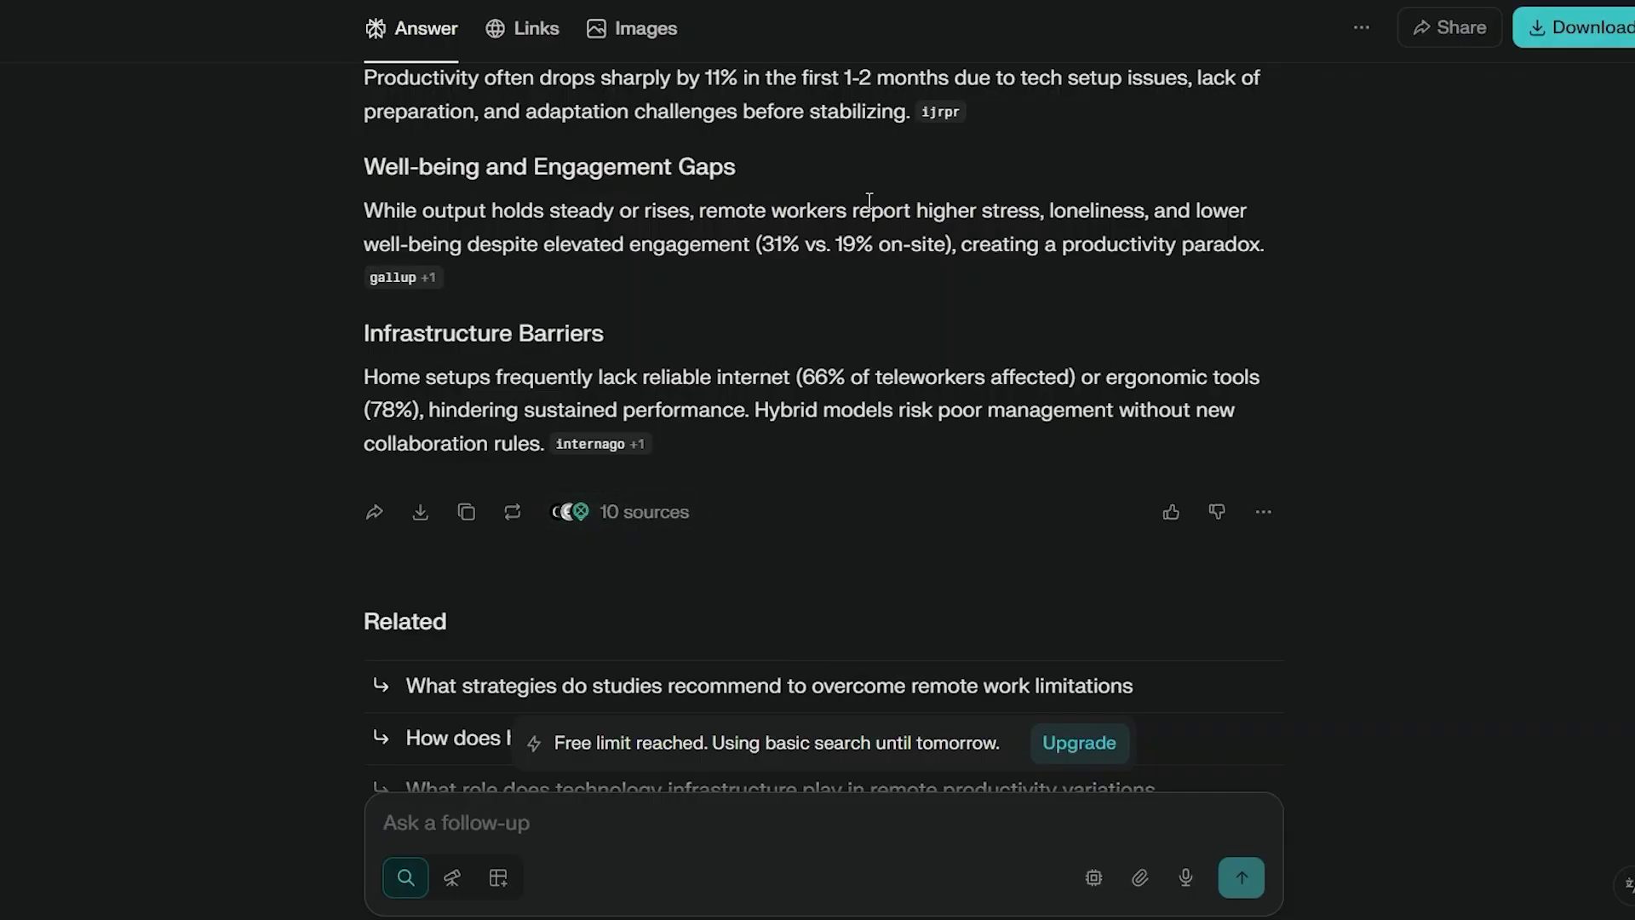
scroll(860, 305, up, 2)
scroll(864, 305, up, 1)
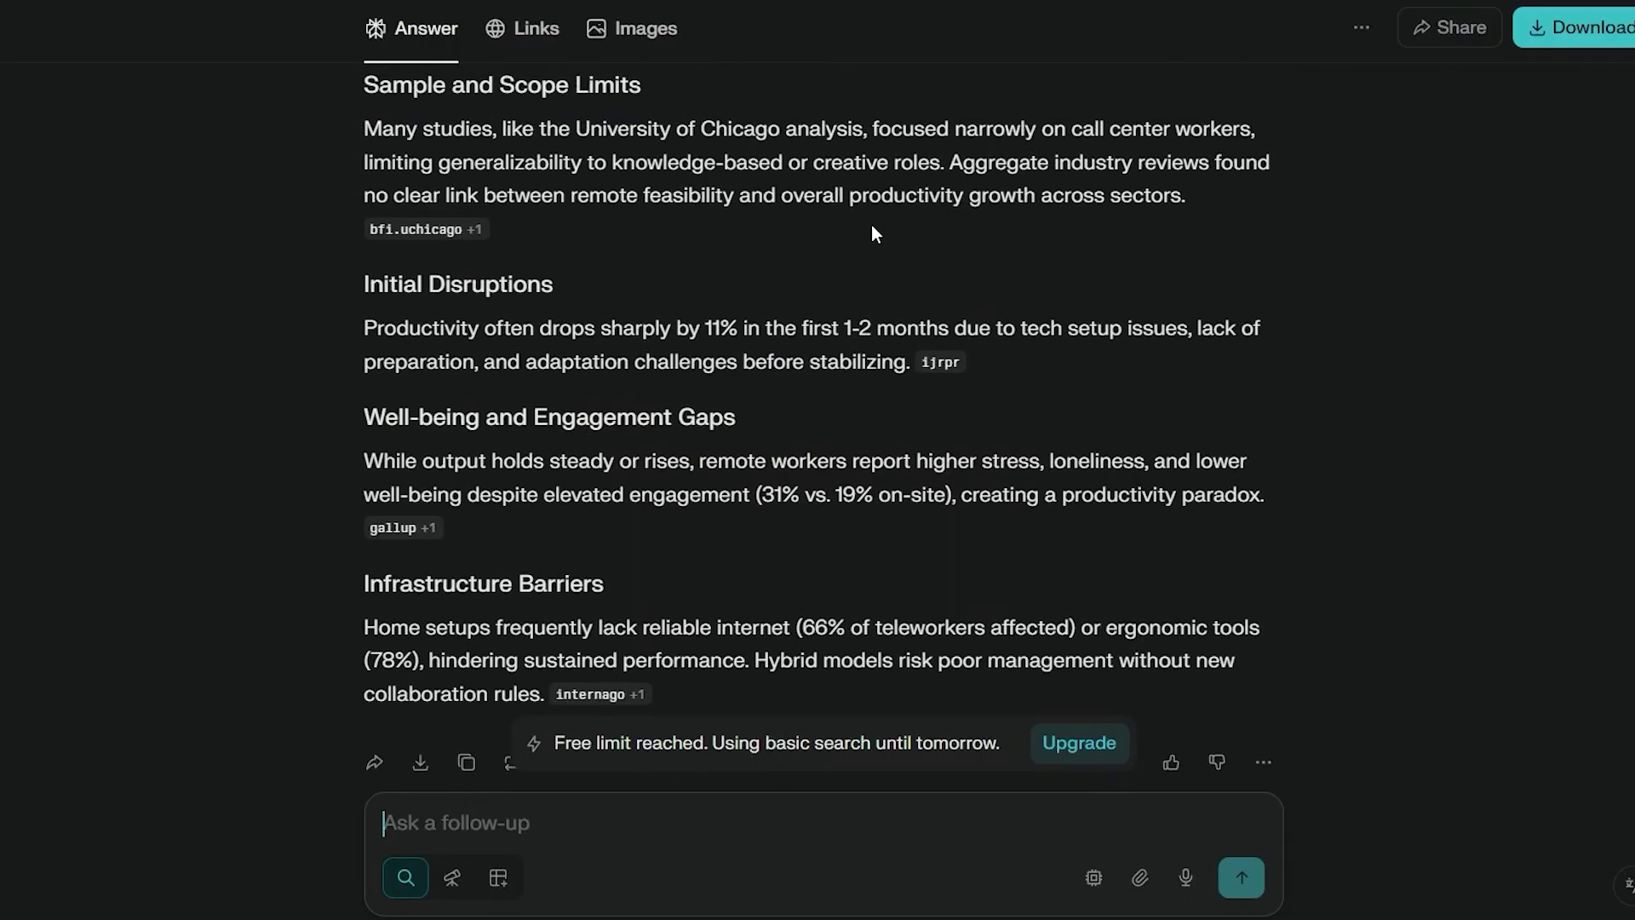
scroll(835, 417, up, 2)
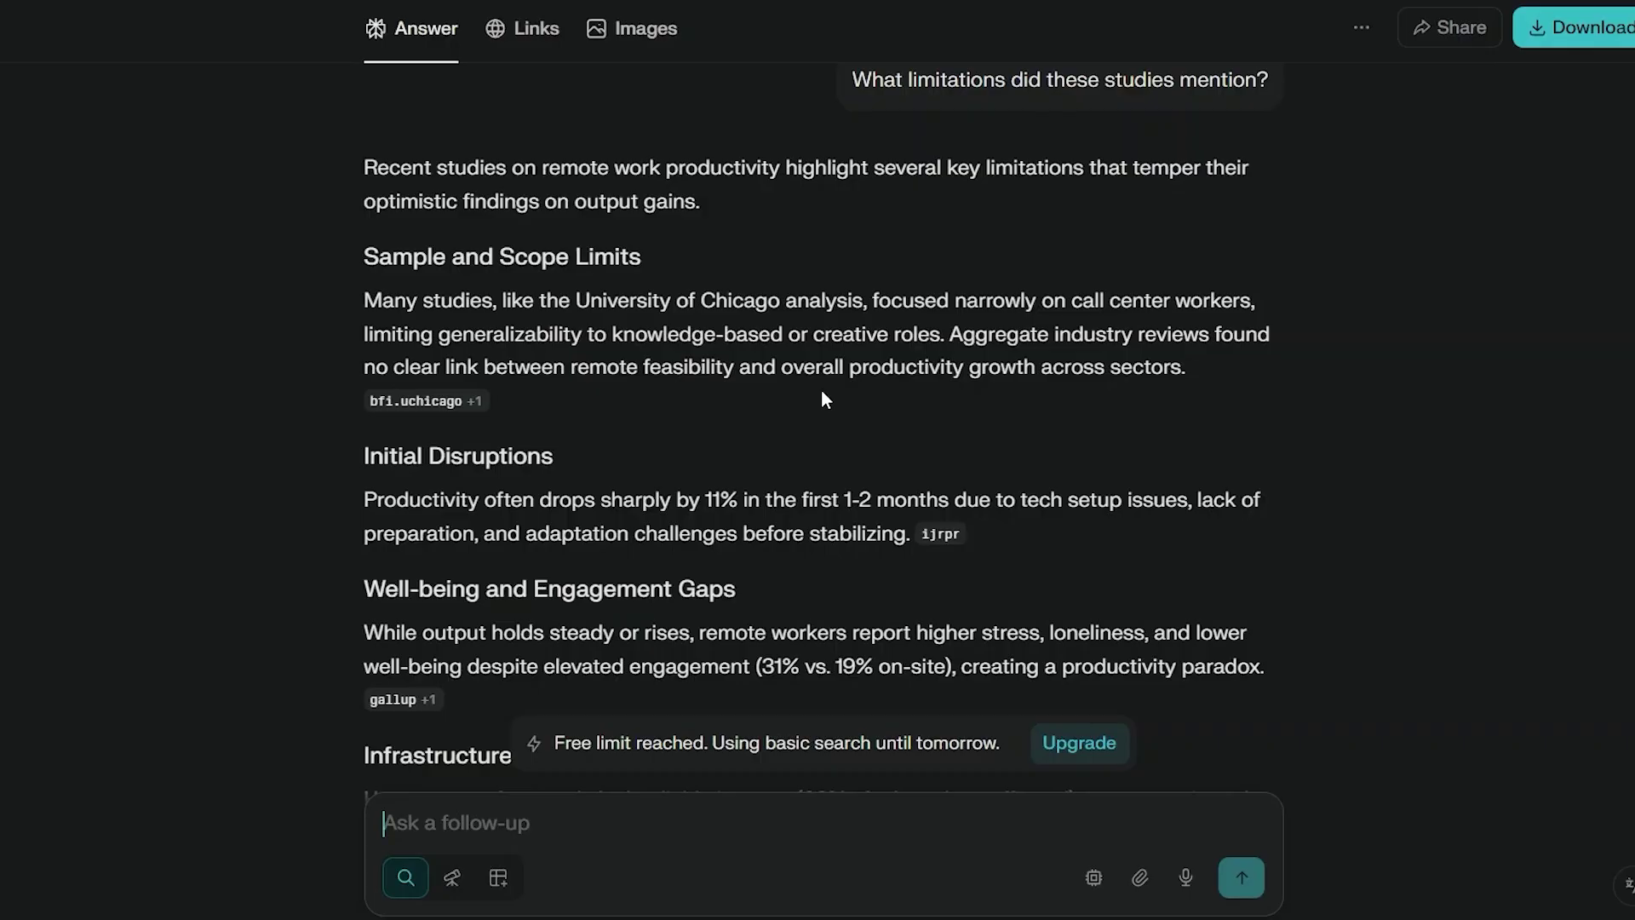
scroll(823, 394, down, 2)
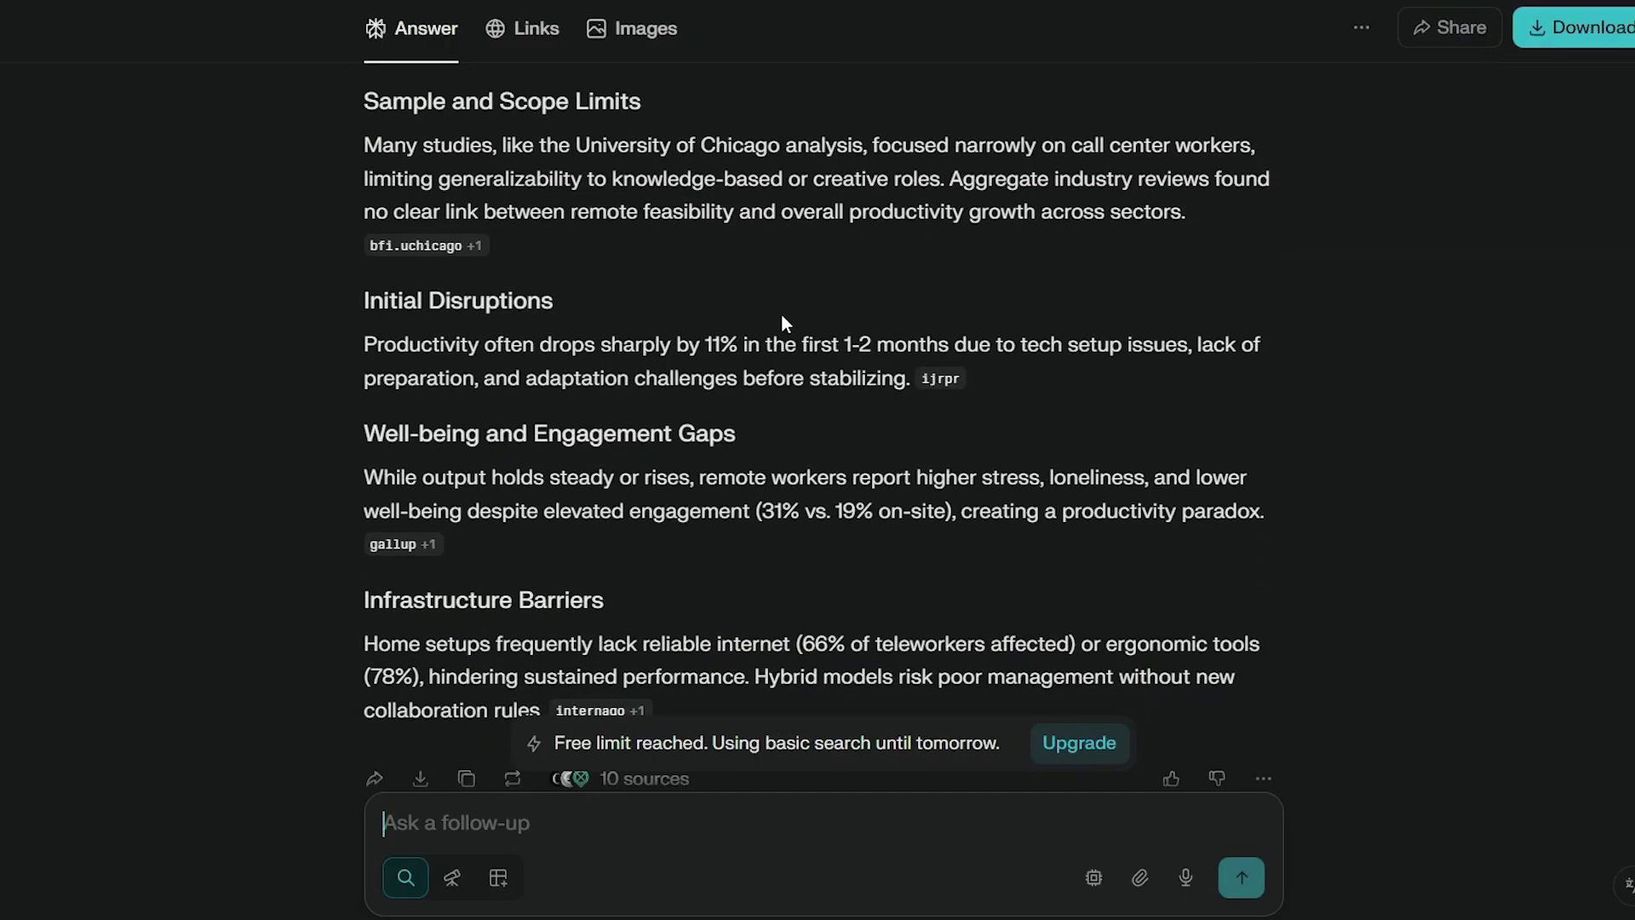
mouse_move(460, 245)
scroll(917, 352, up, 1)
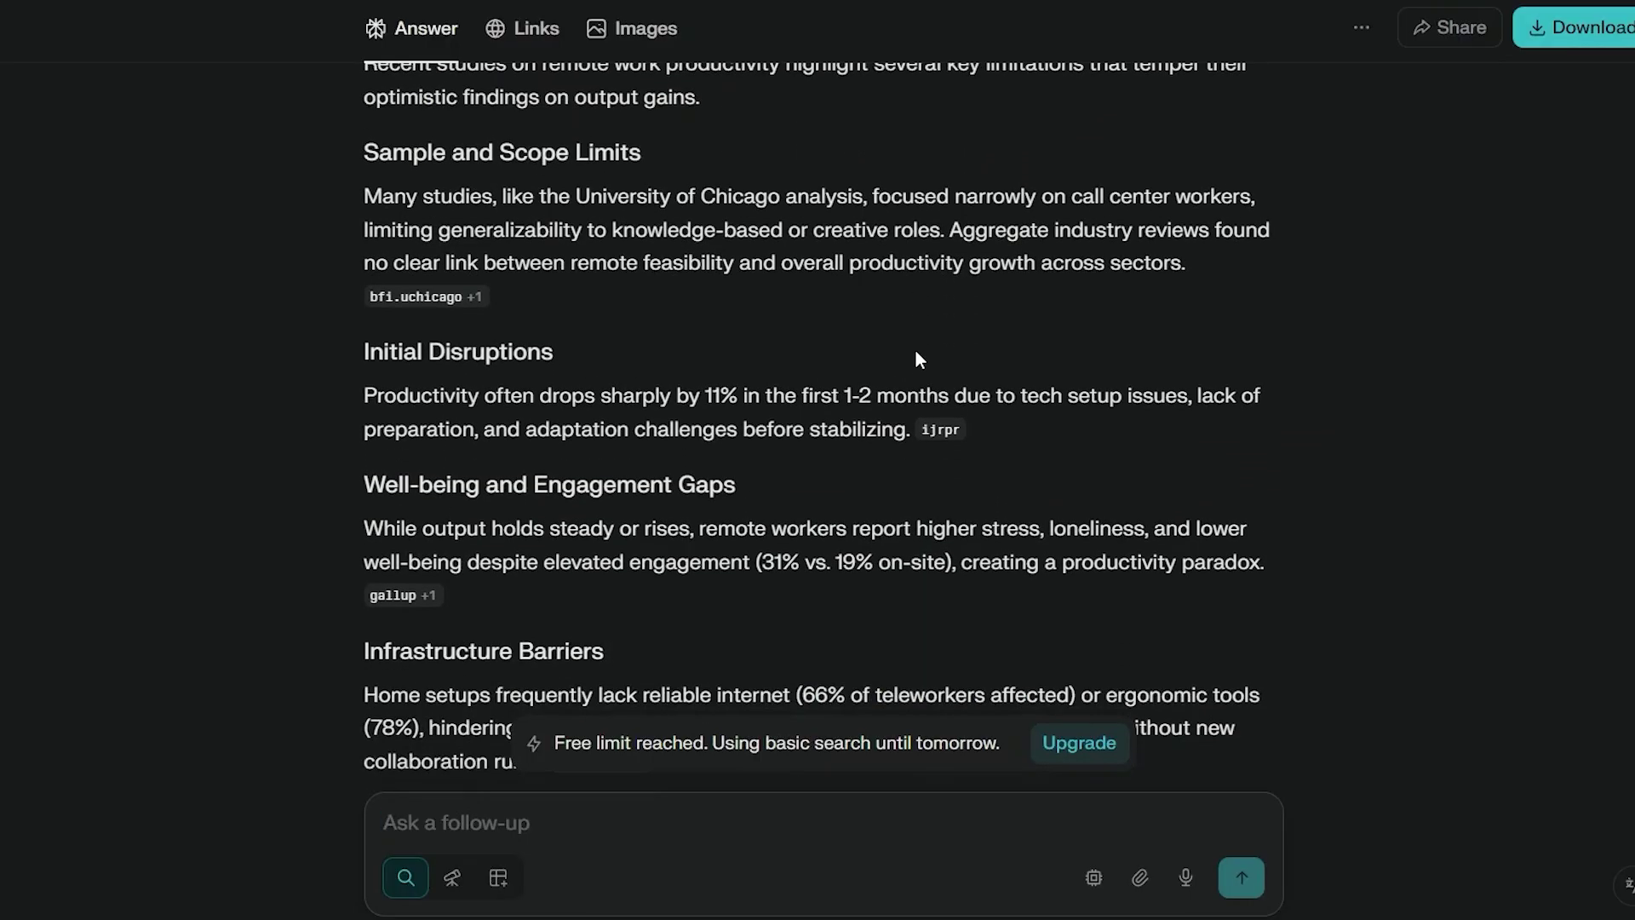
- Compare the first answer on key findings with the limitations answer, reading through to its related questions
scroll(917, 353, up, 8)
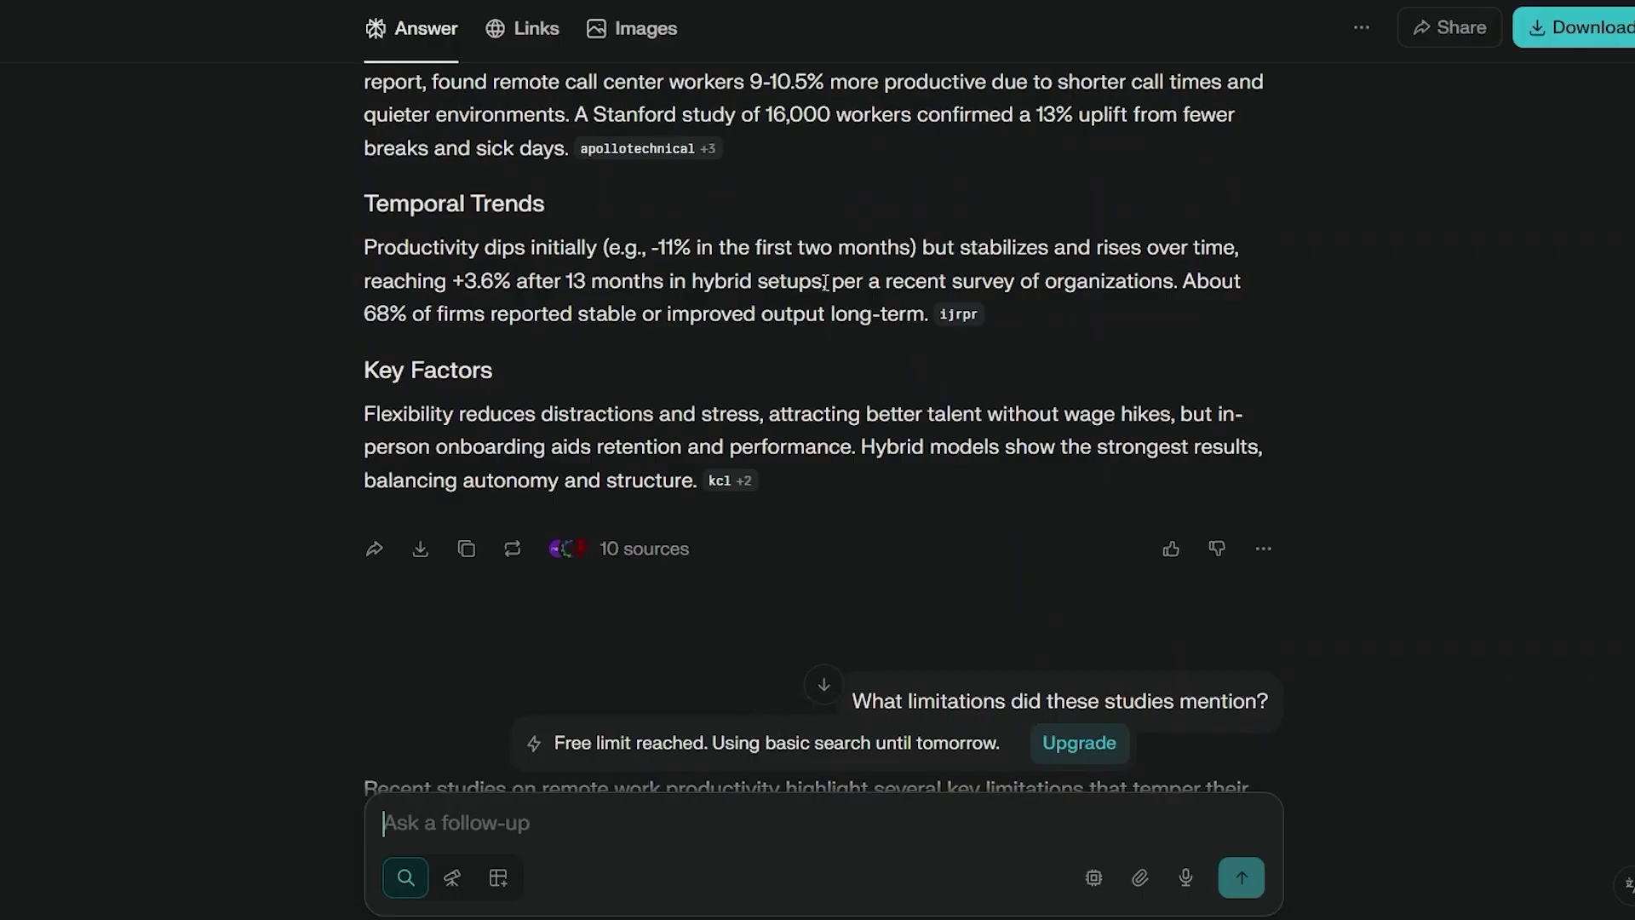
scroll(825, 282, up, 3)
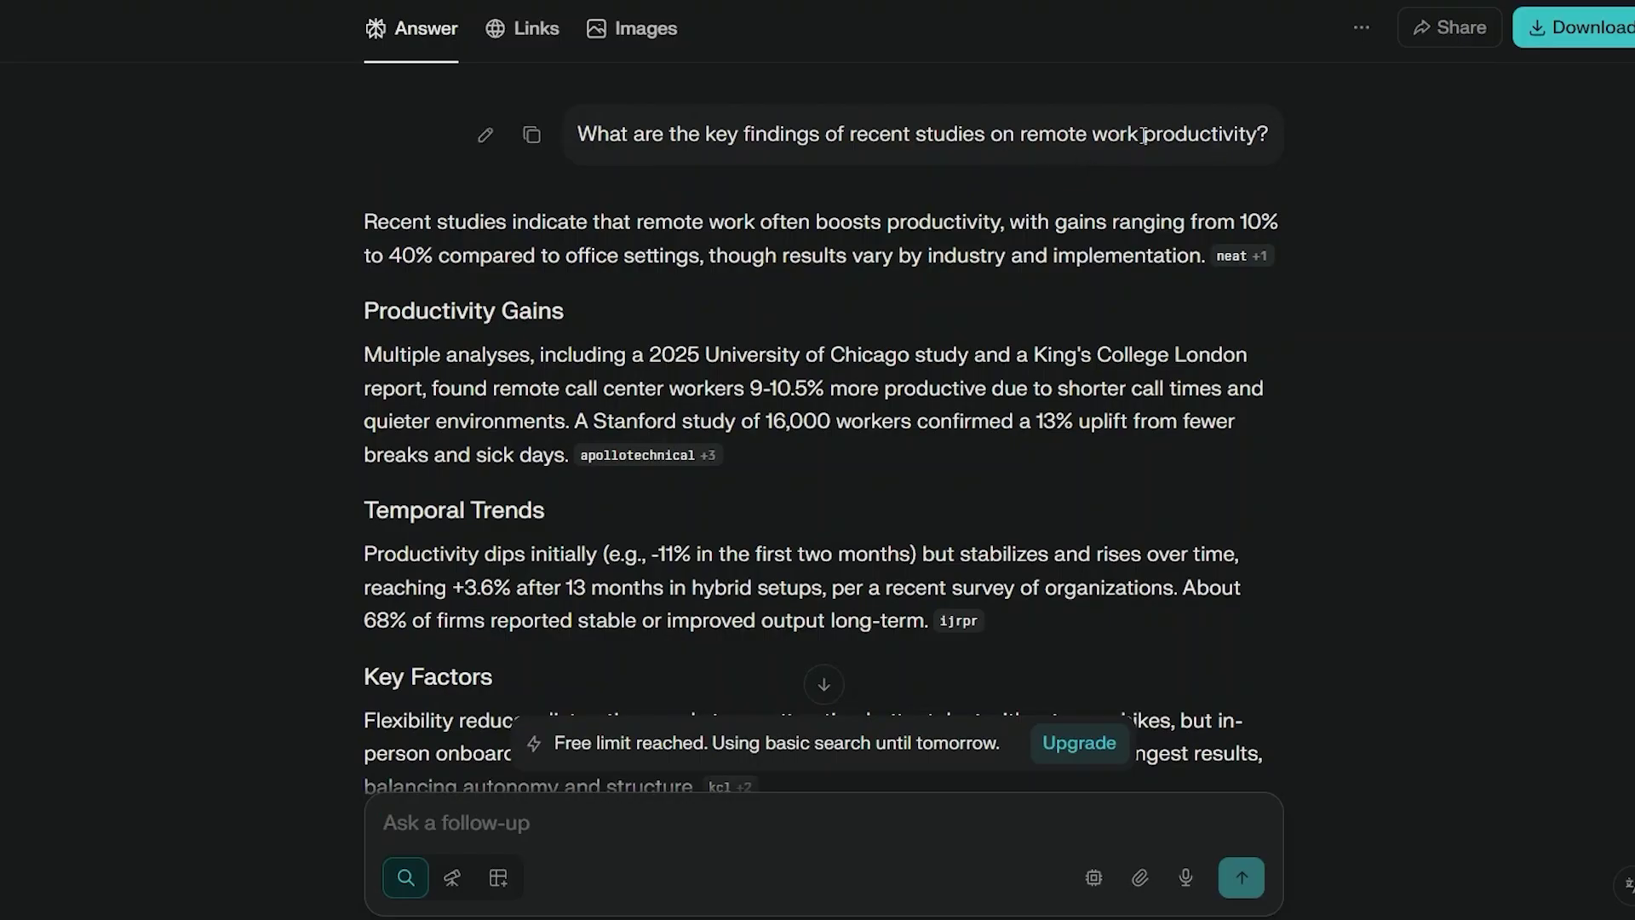
scroll(848, 411, down, 2)
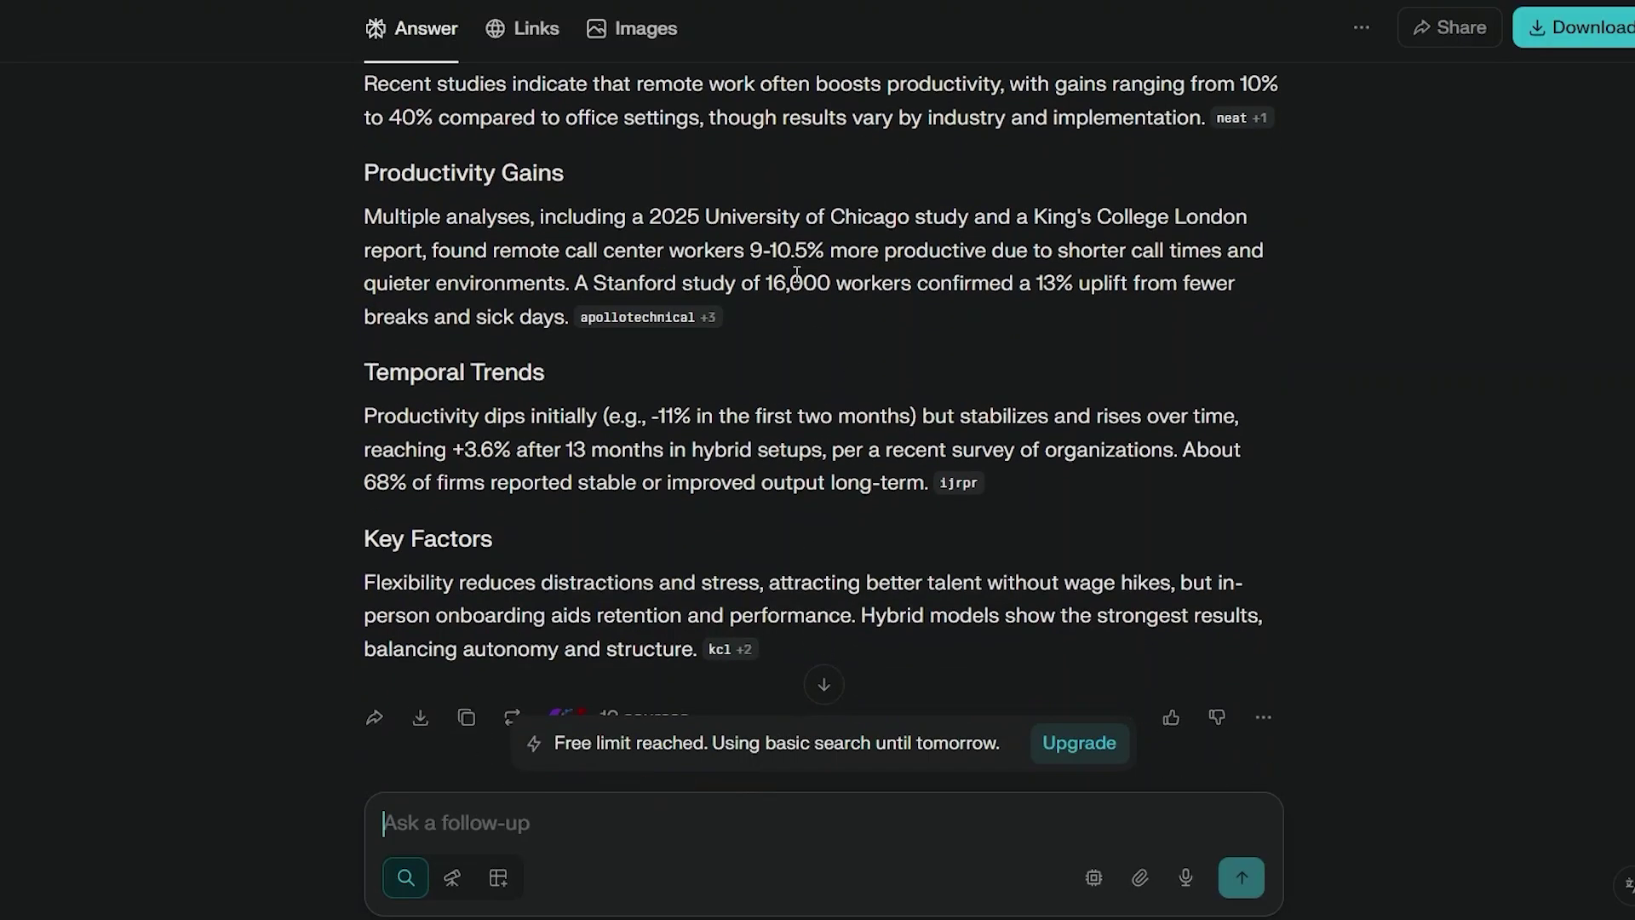
scroll(843, 445, down, 10)
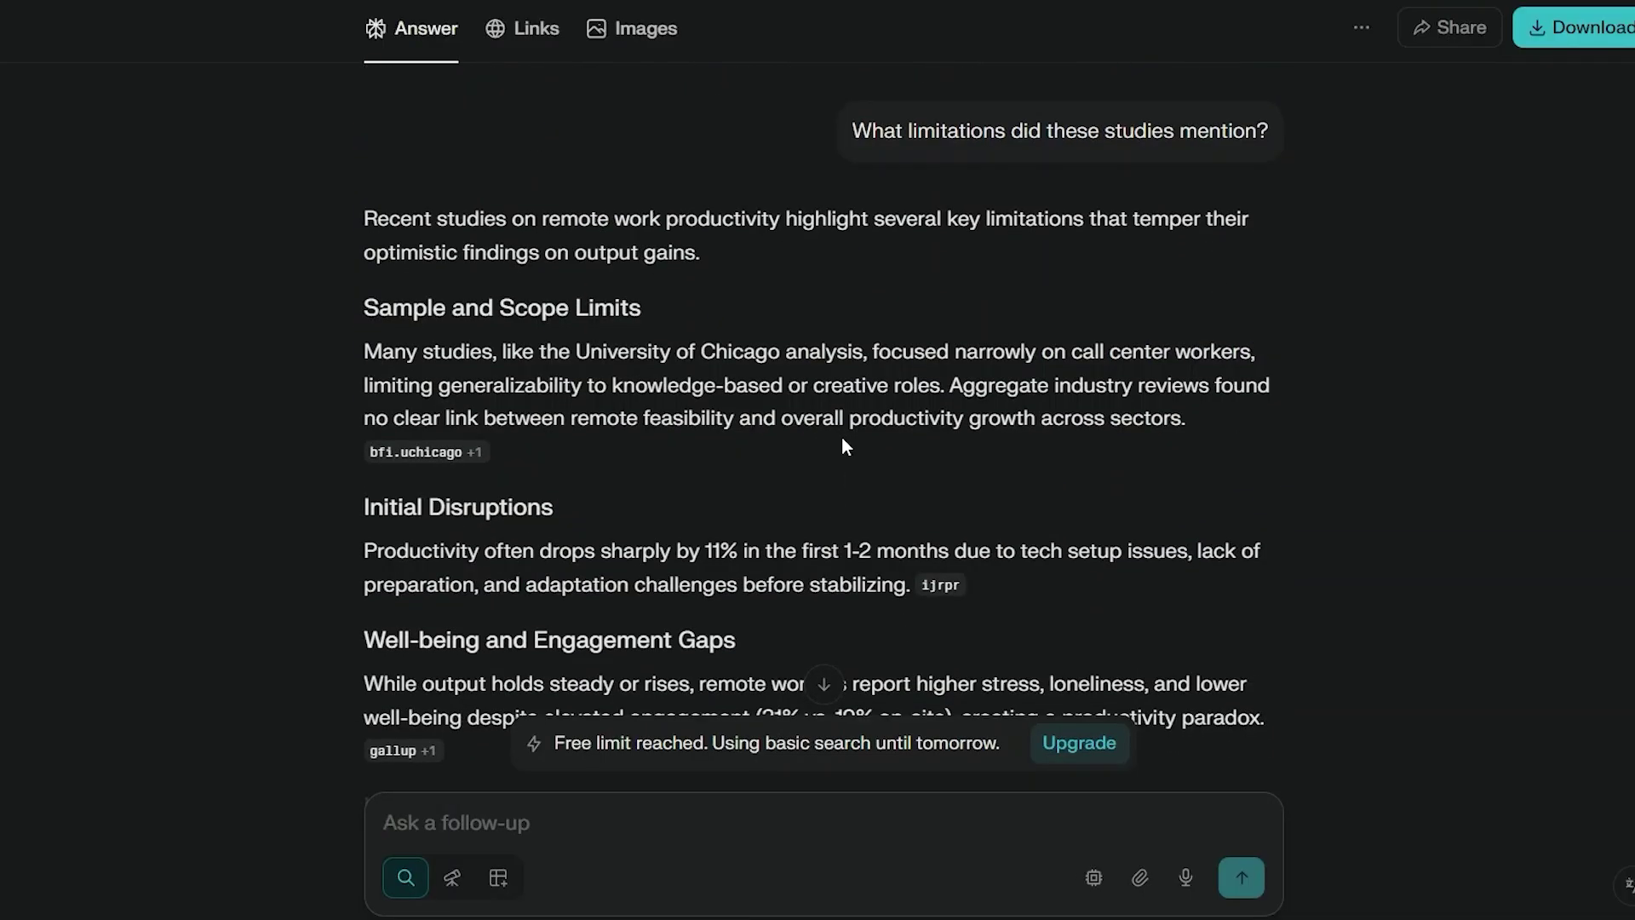
scroll(843, 440, down, 3)
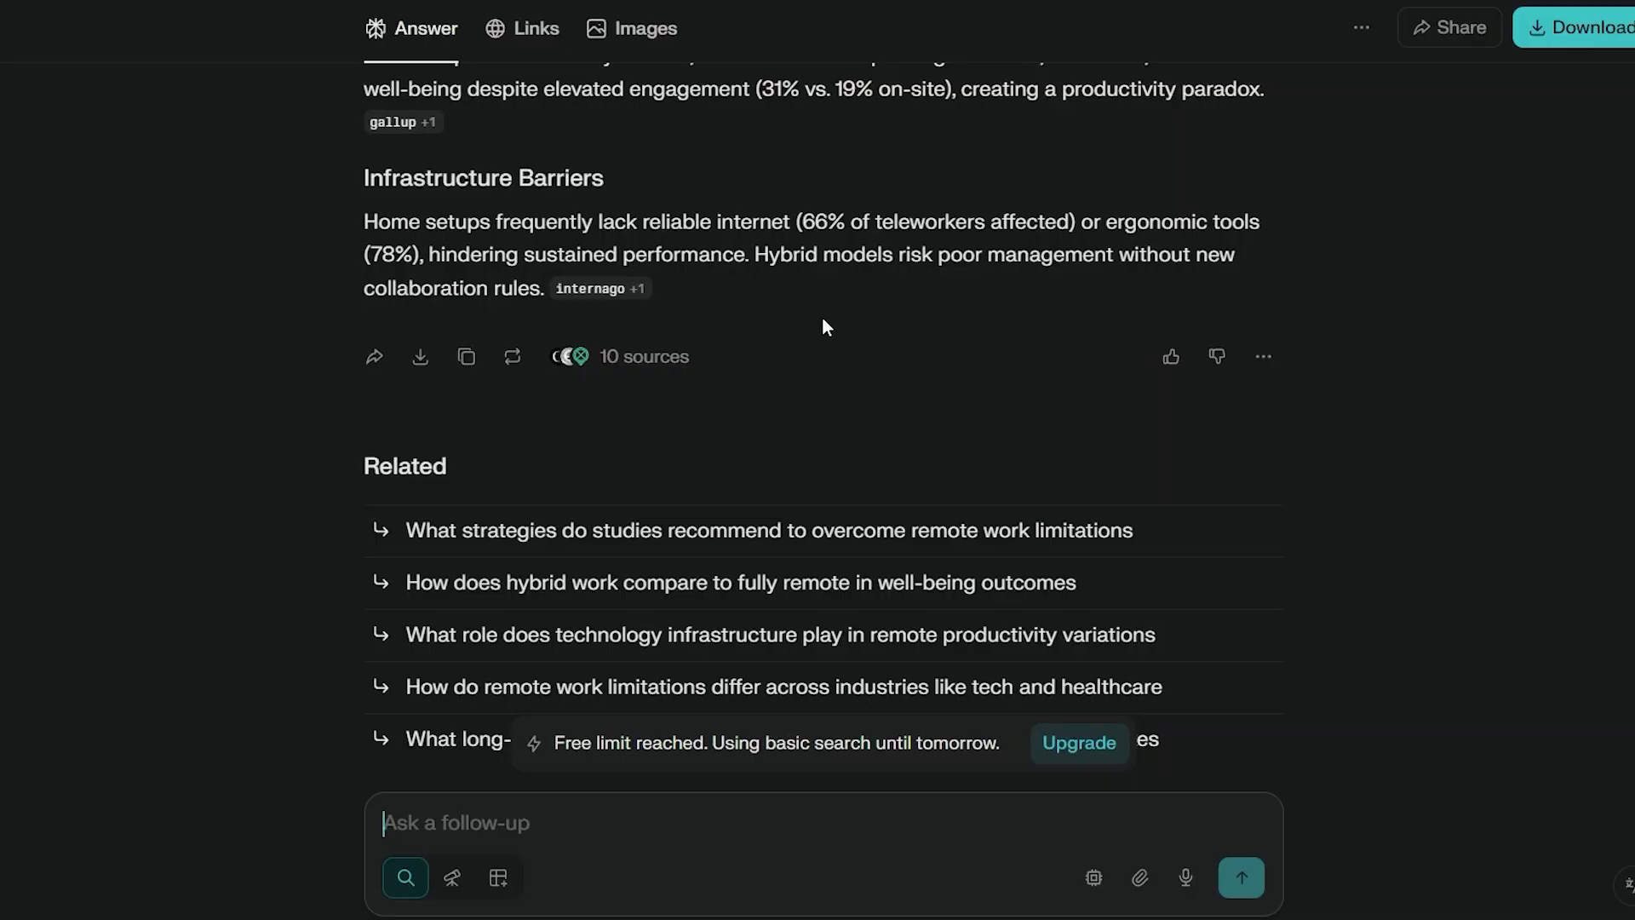
- Reread the sections of the limitations answer and show its full source list
scroll(821, 320, up, 3)
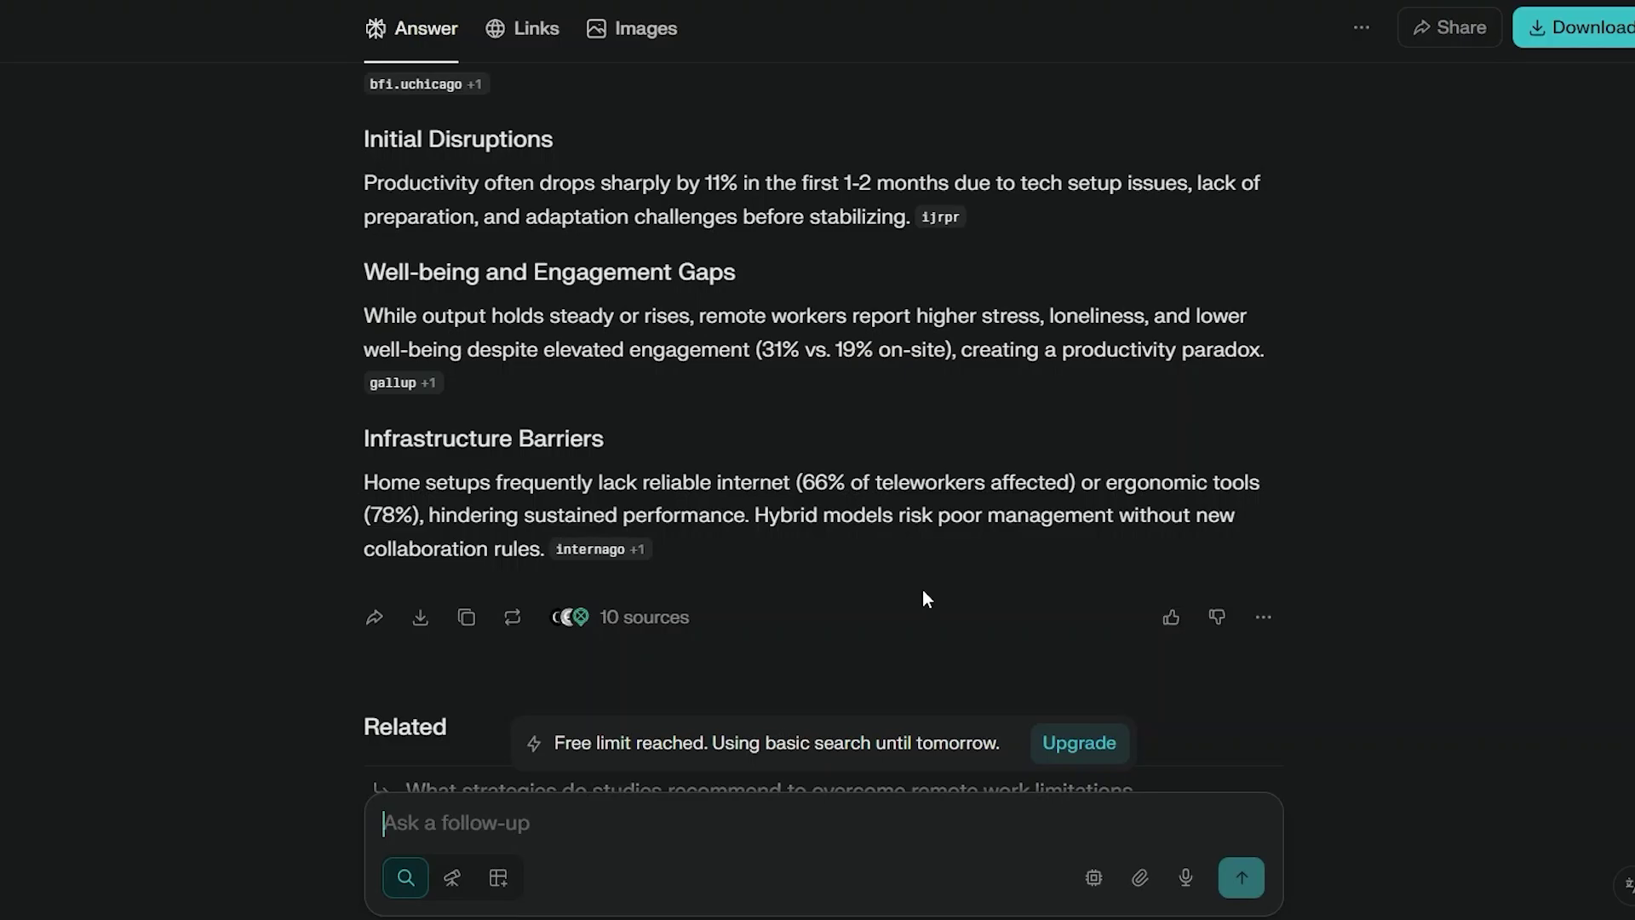
scroll(836, 382, up, 3)
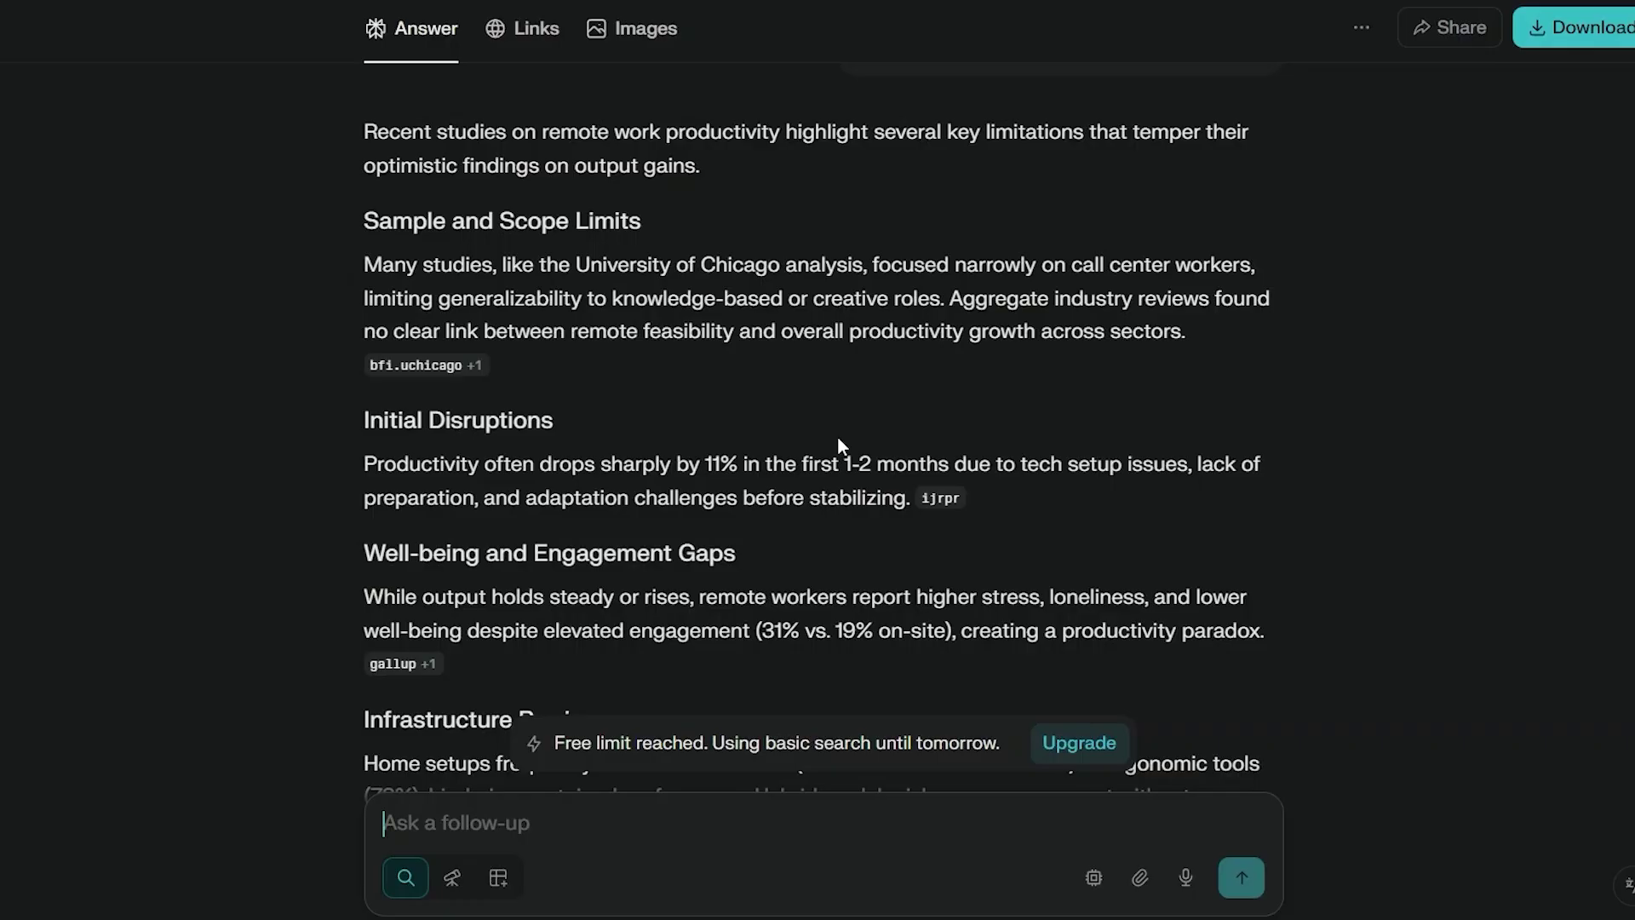
scroll(841, 444, down, 3)
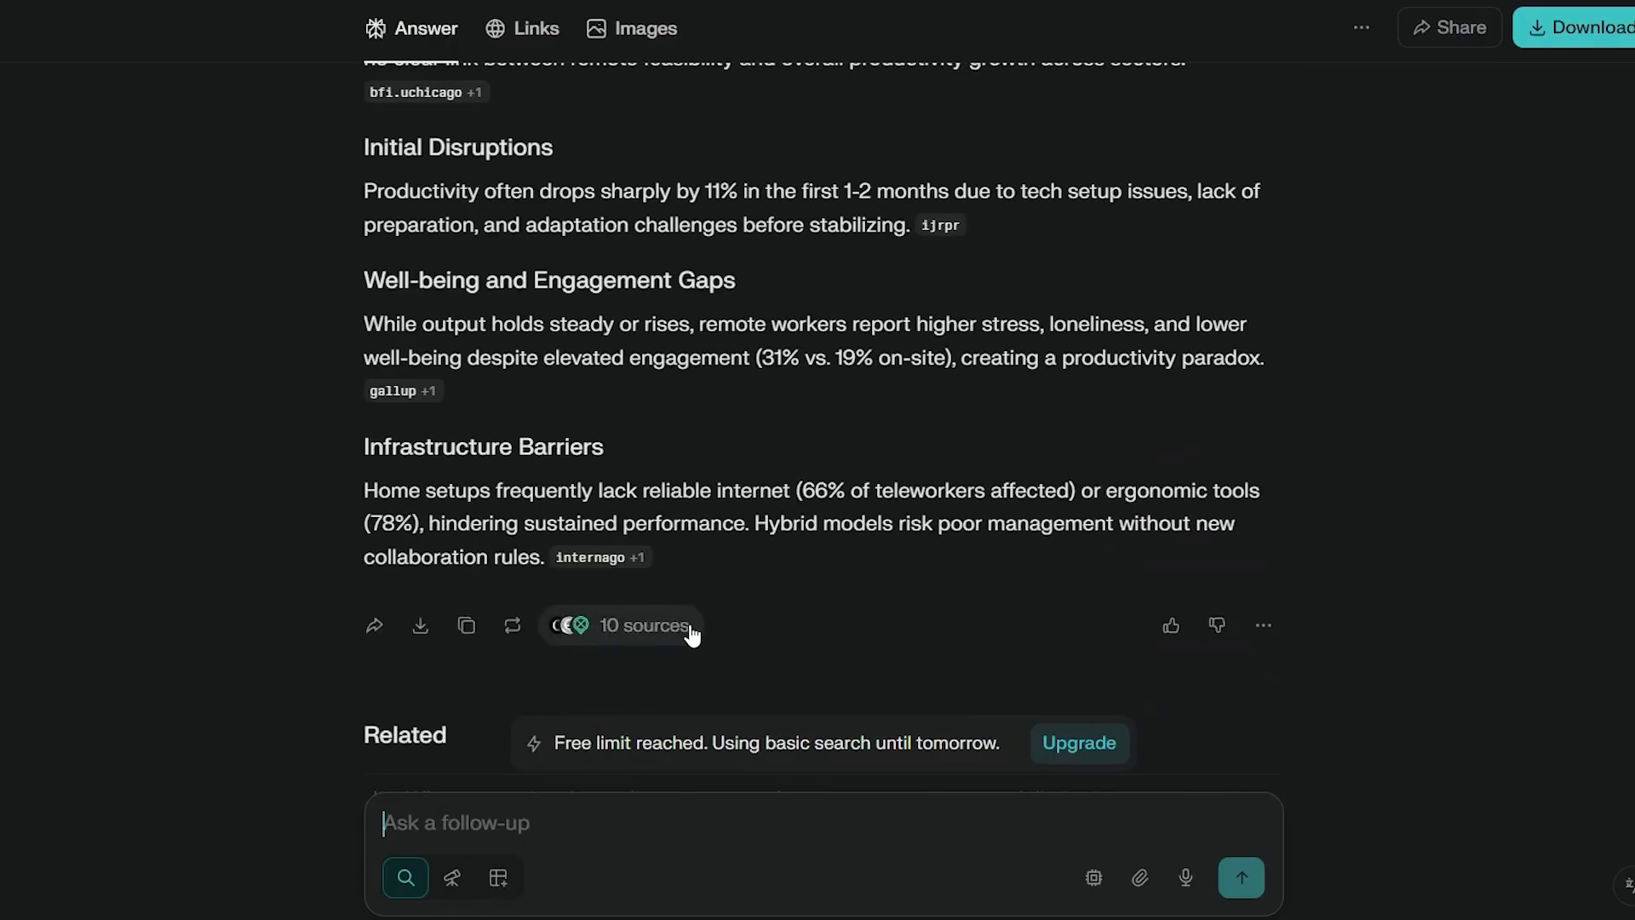
click(661, 628)
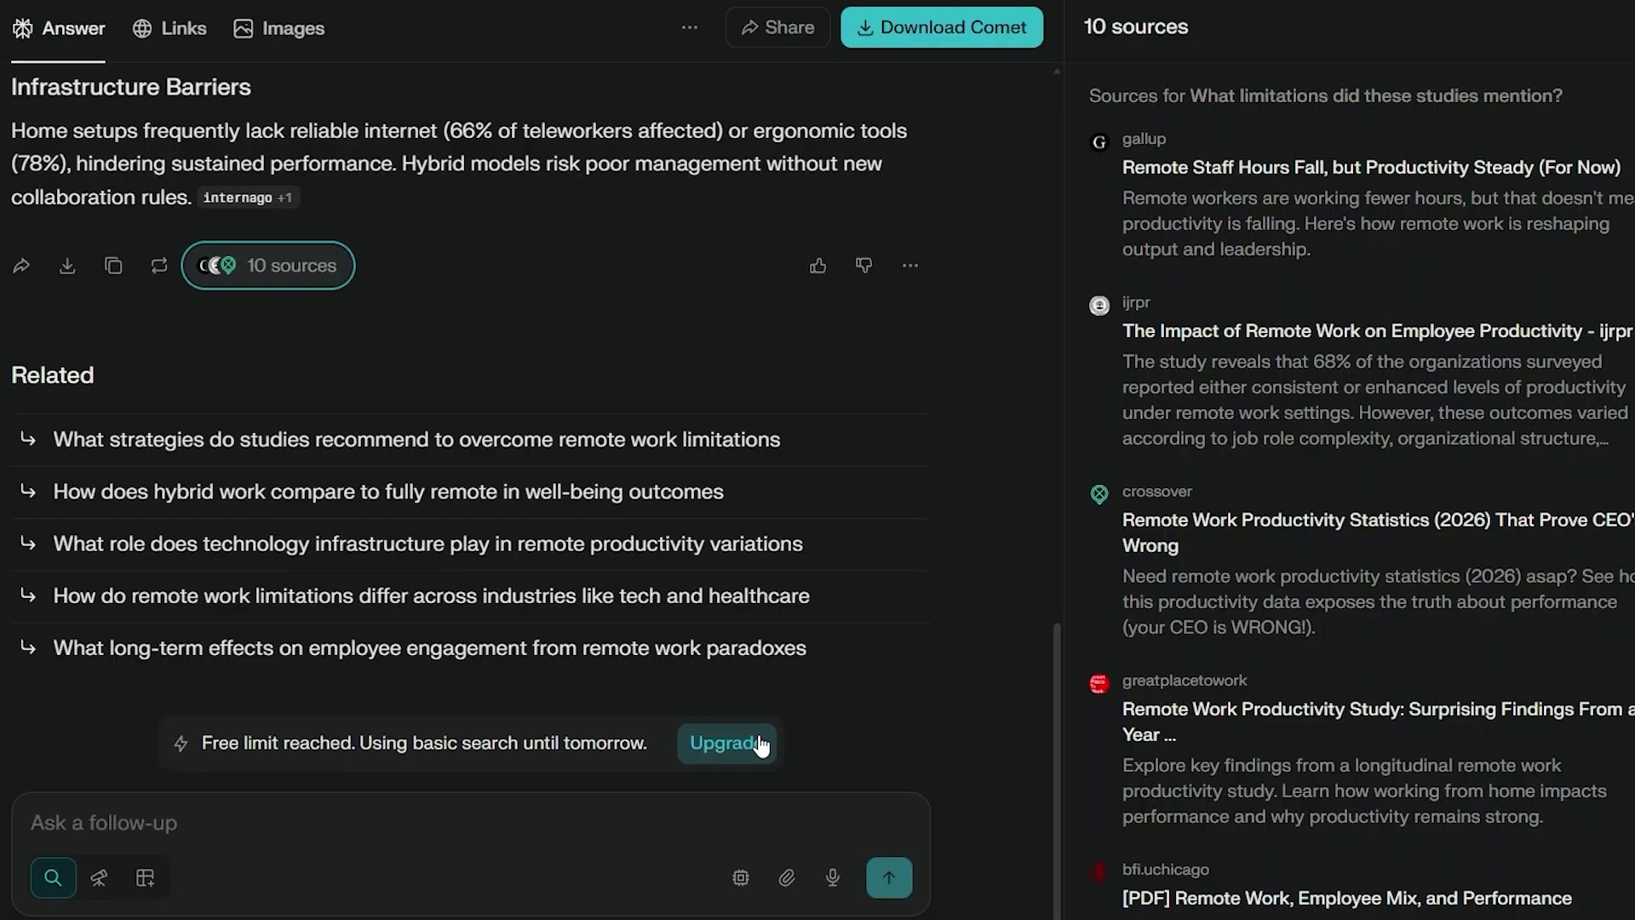
- Submit the follow-up "Create a standard research paper outline for this topic." and close the source list
text(Create a standard research paper outline for this topic.)
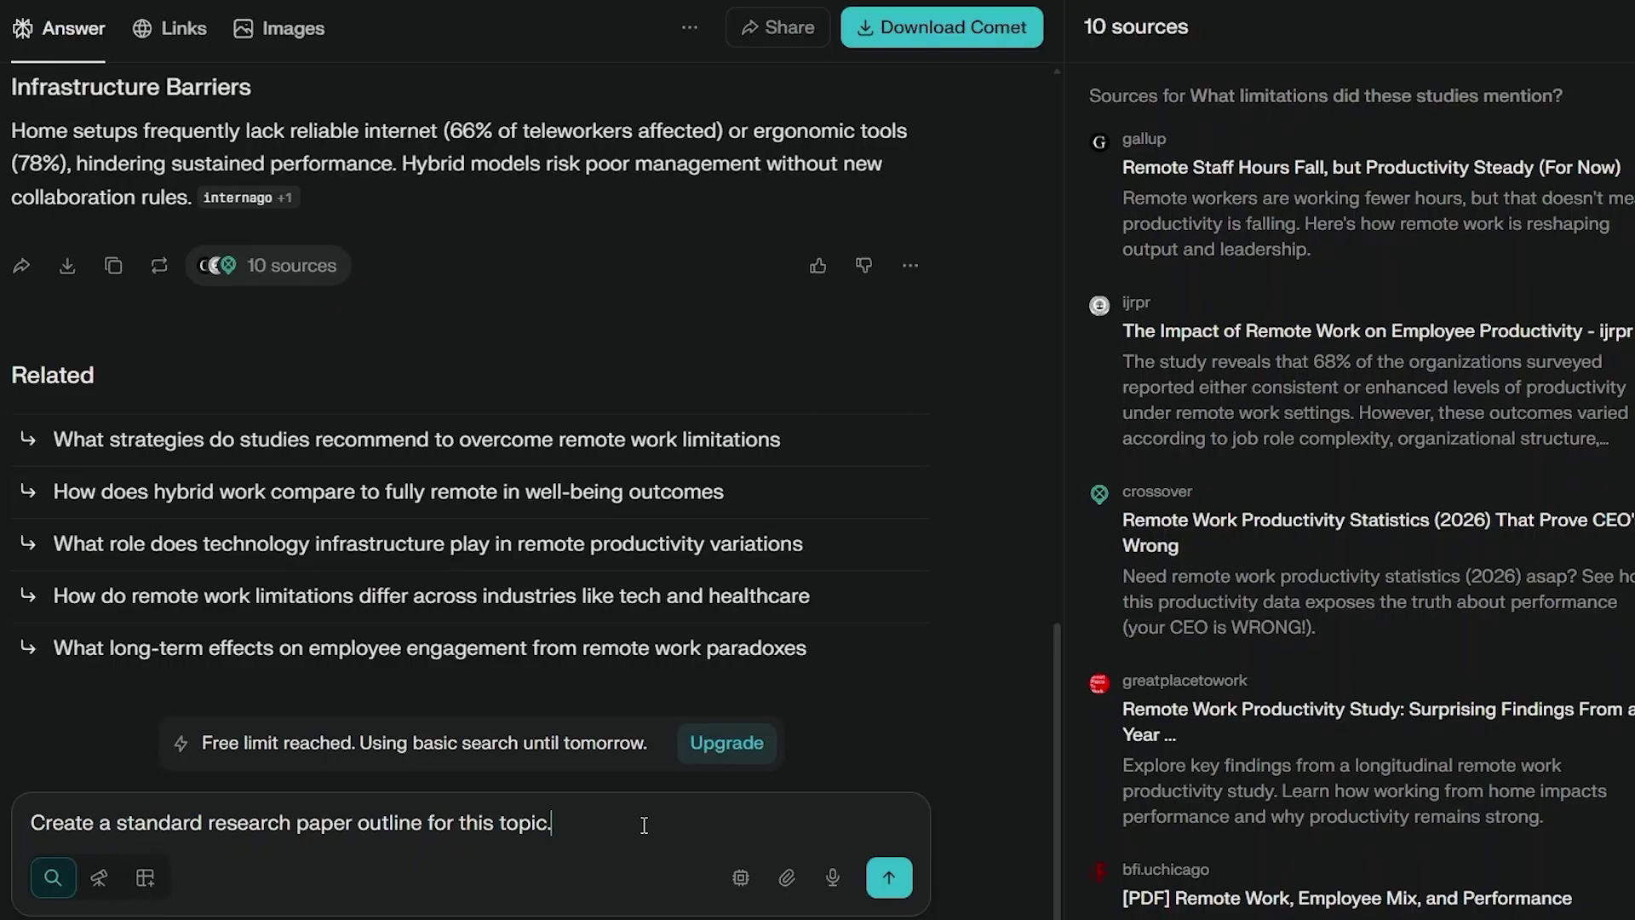
click(890, 879)
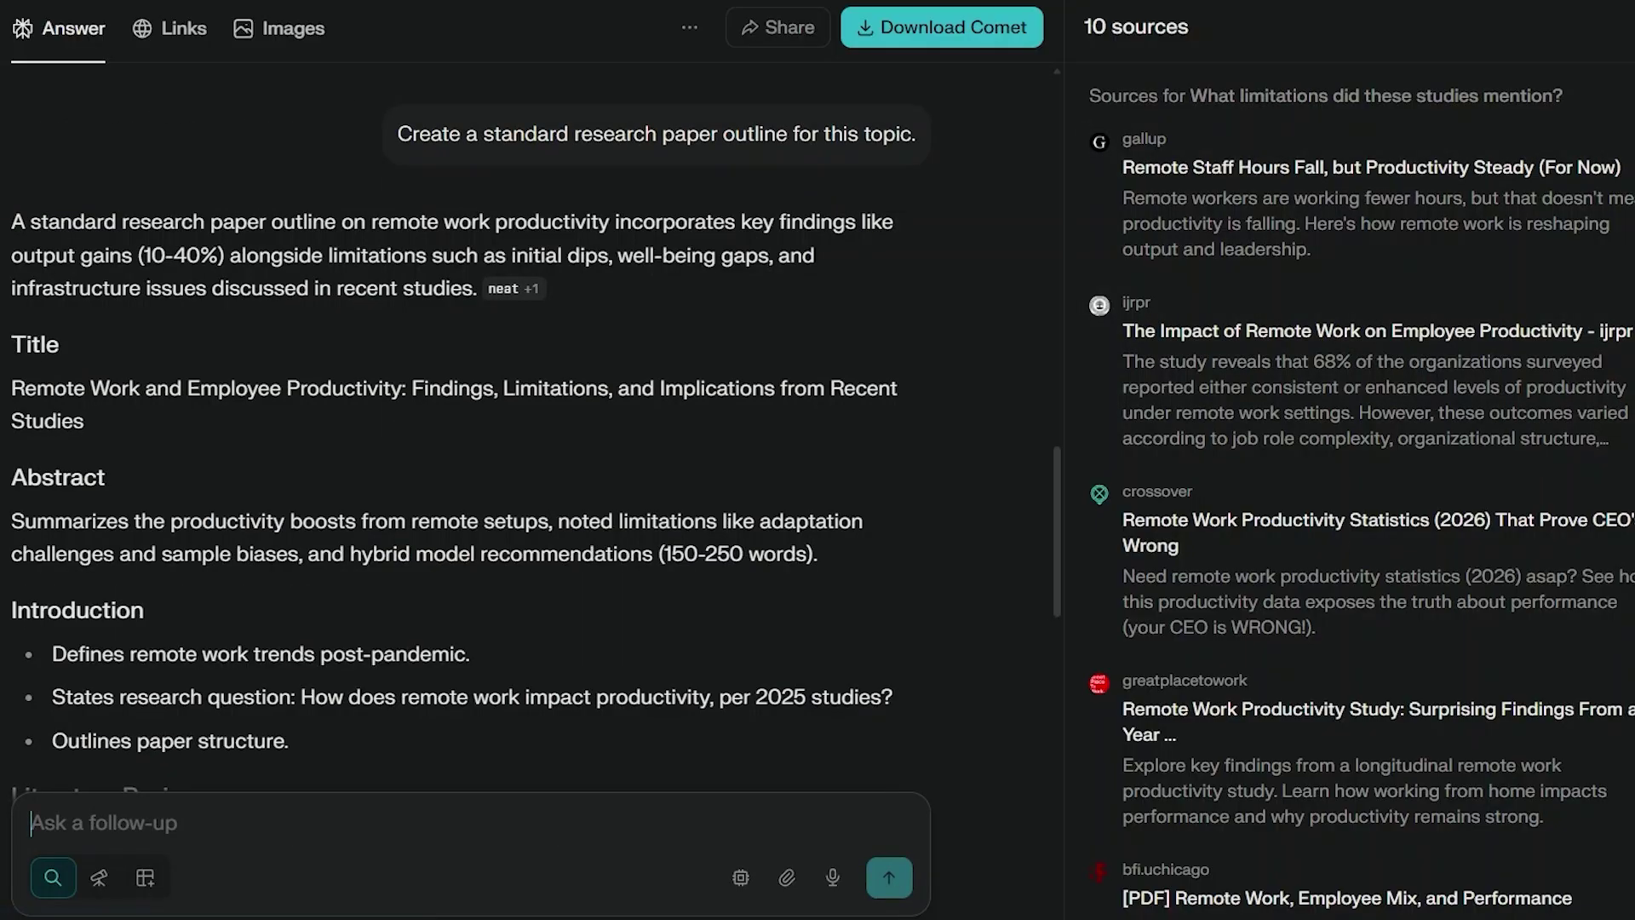
click(1633, 27)
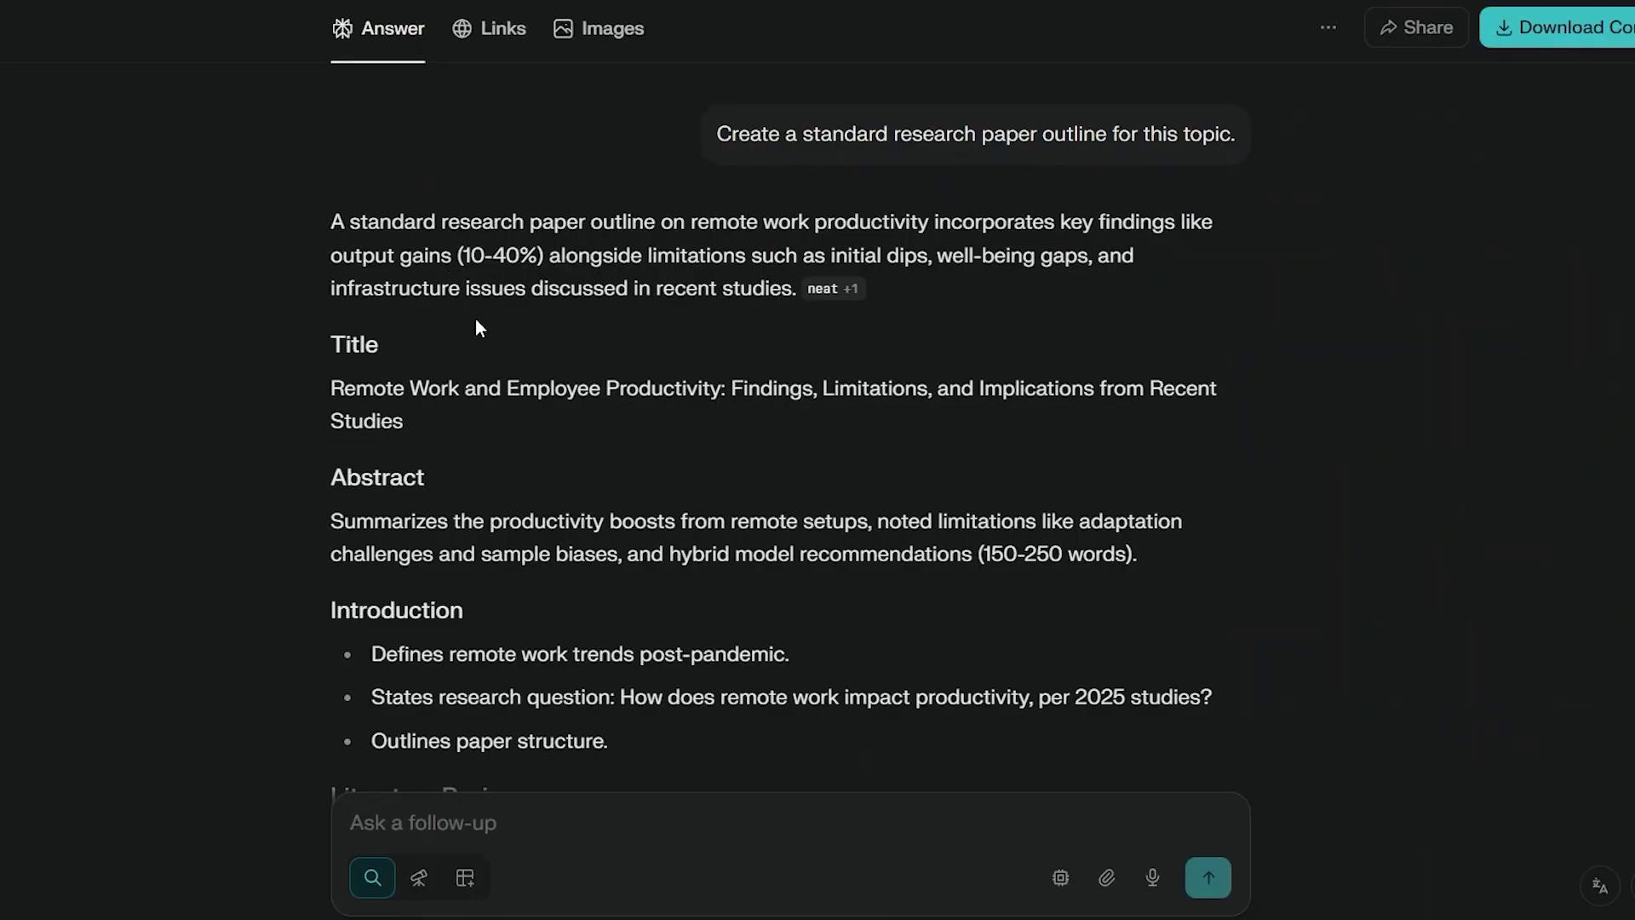
- Skim the research paper outline's opening sections, from the summary and Title to Literature Review and Methodology
scroll(476, 322, down, 3)
scroll(463, 327, down, 4)
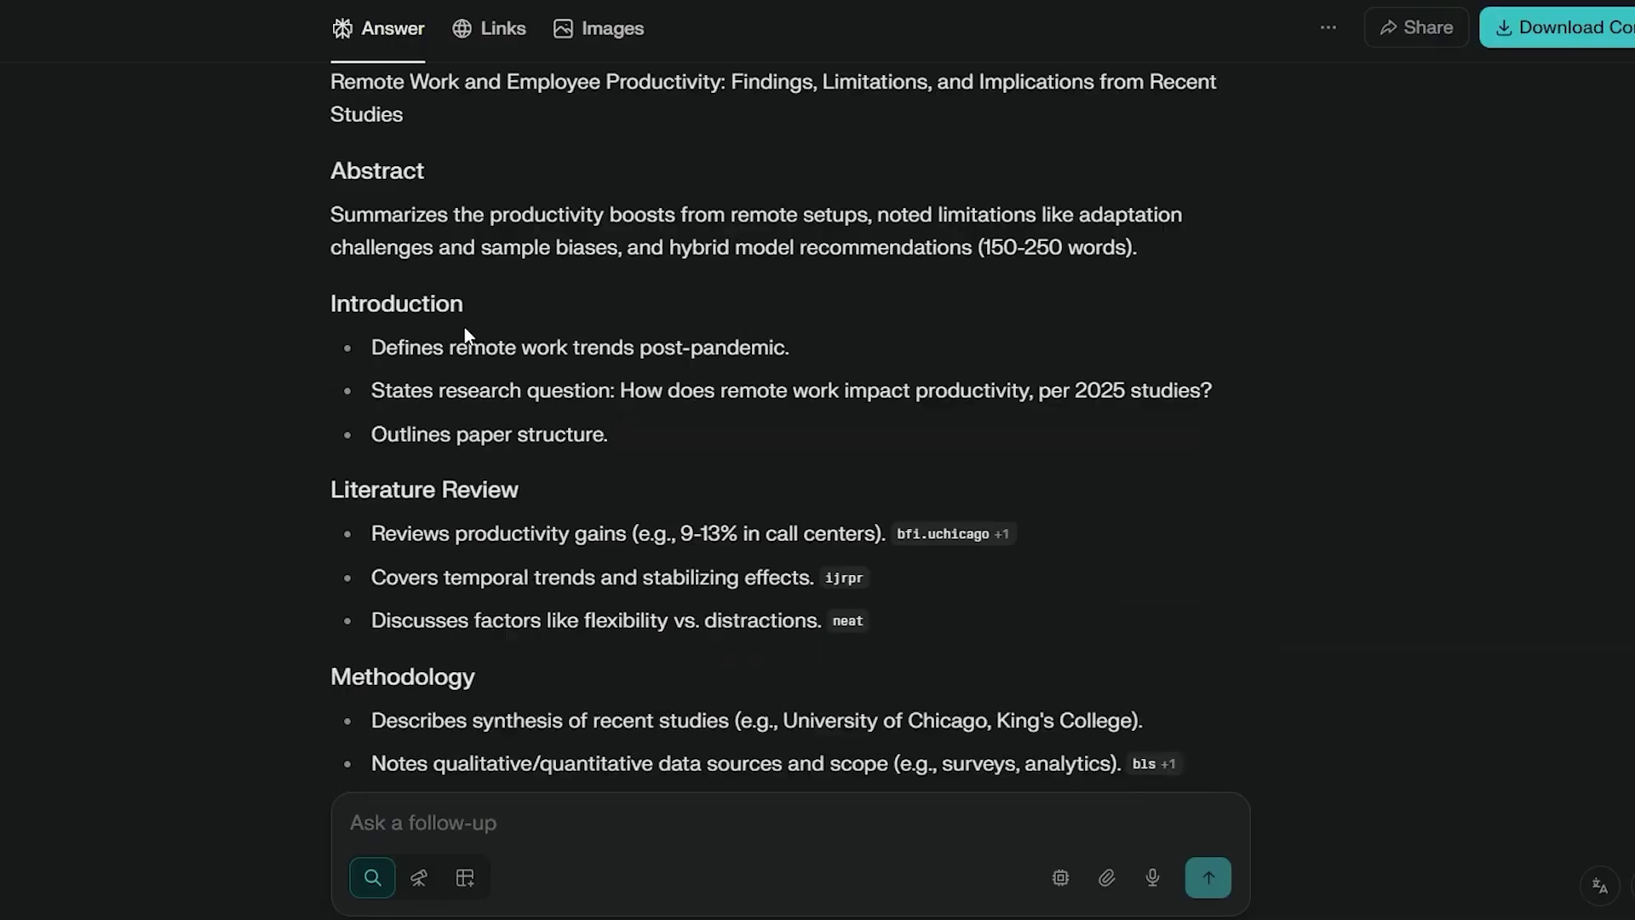
scroll(466, 327, up, 3)
scroll(466, 327, up, 3)
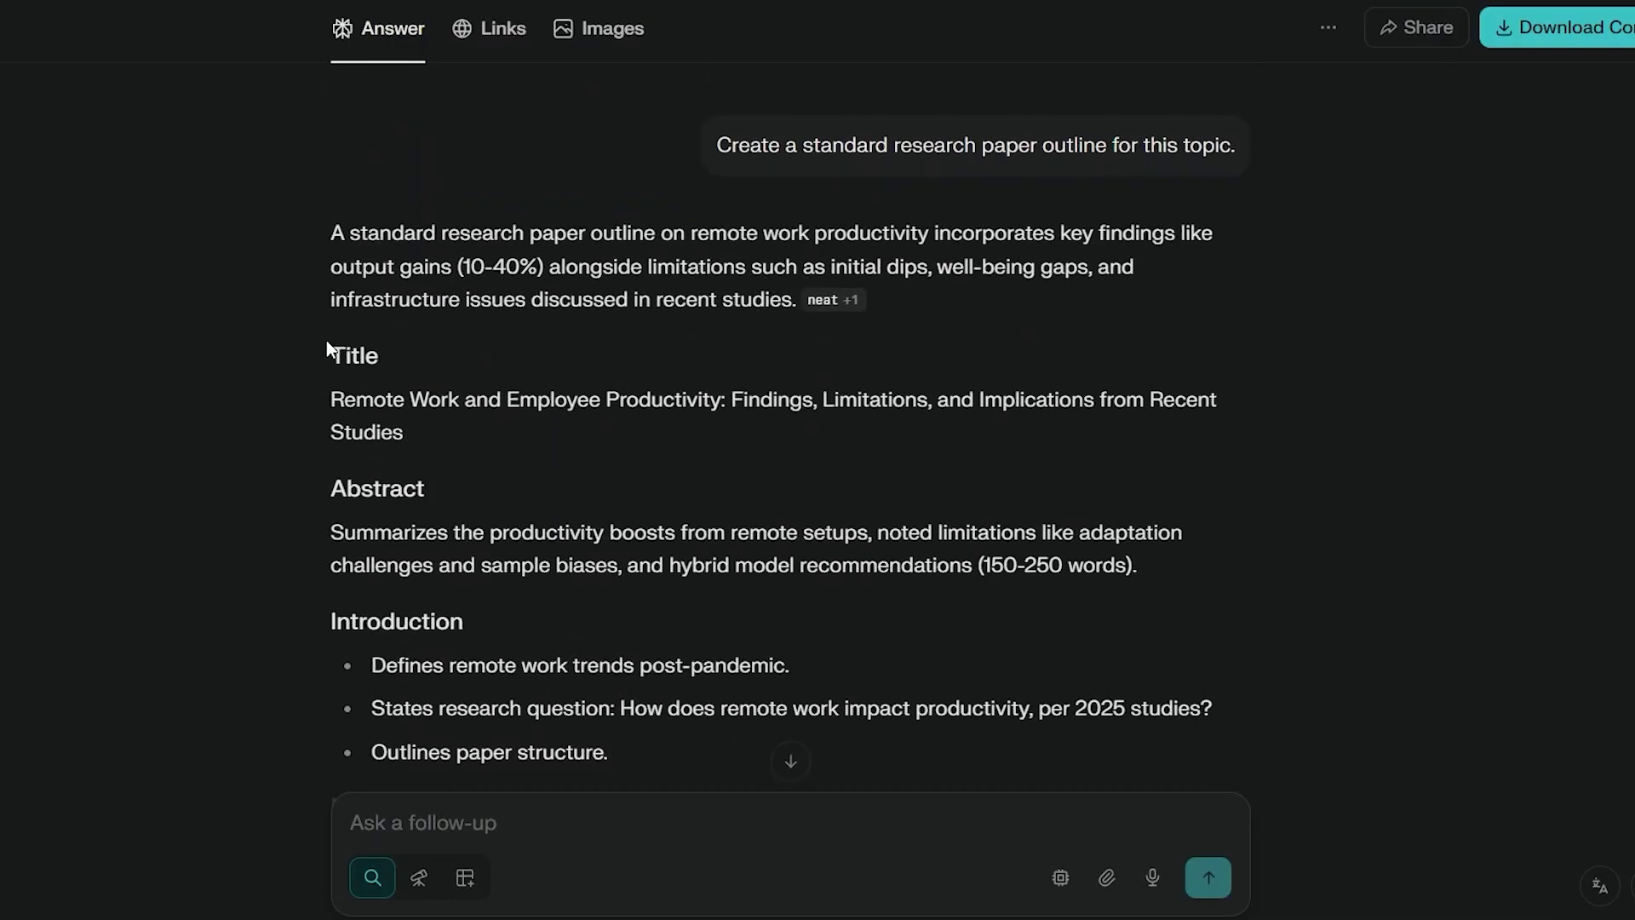
scroll(455, 558, down, 4)
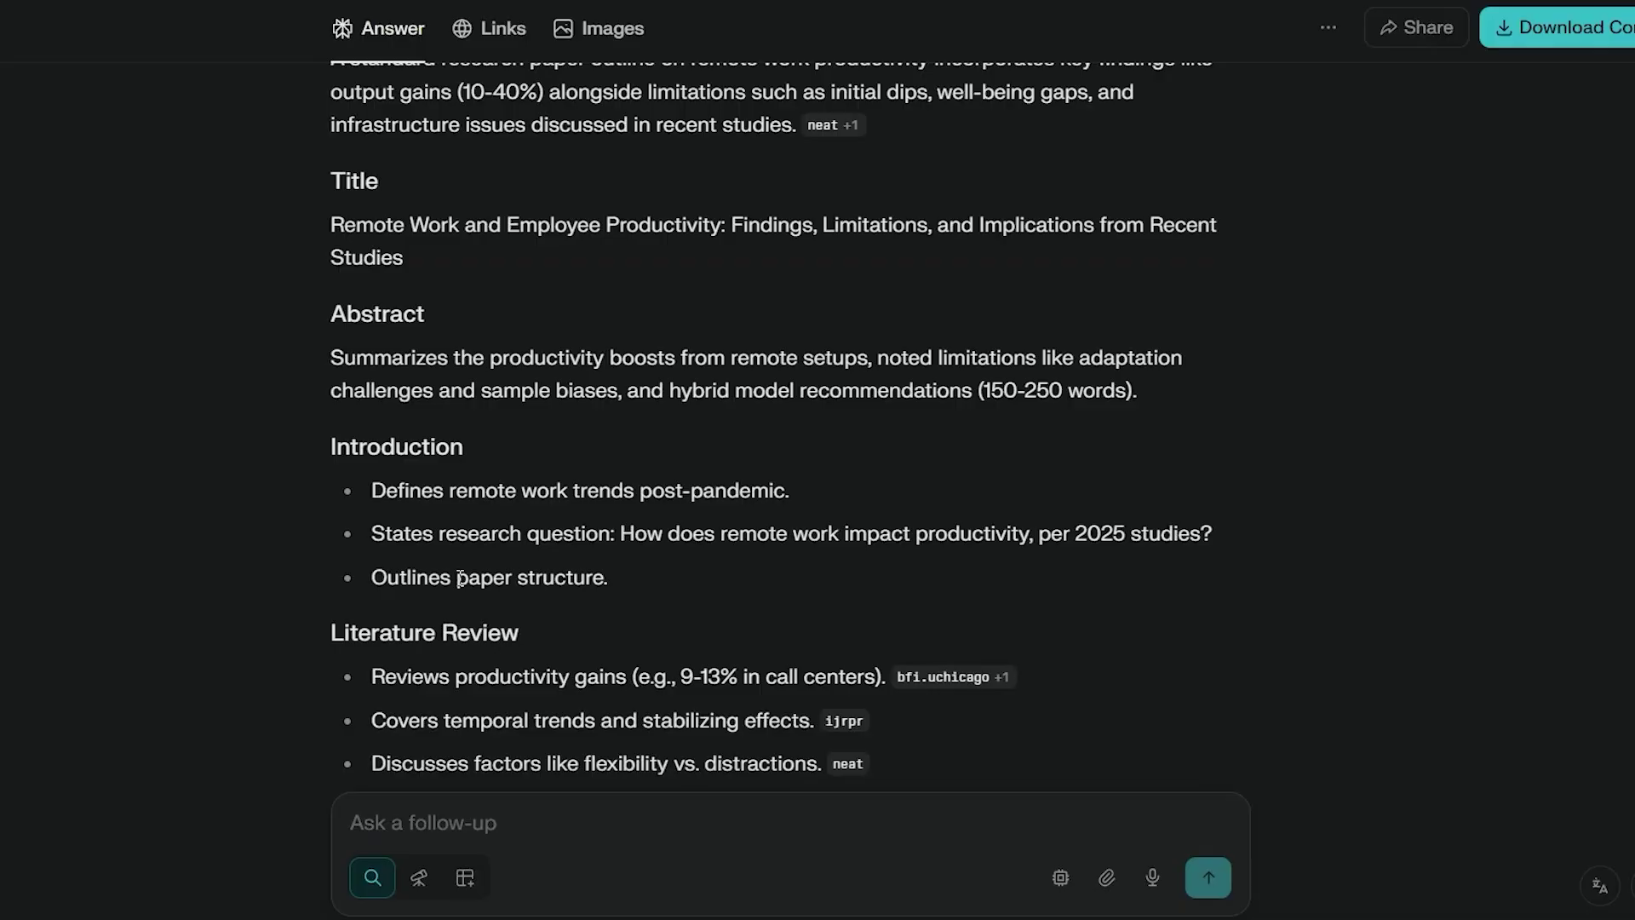
scroll(460, 579, up, 2)
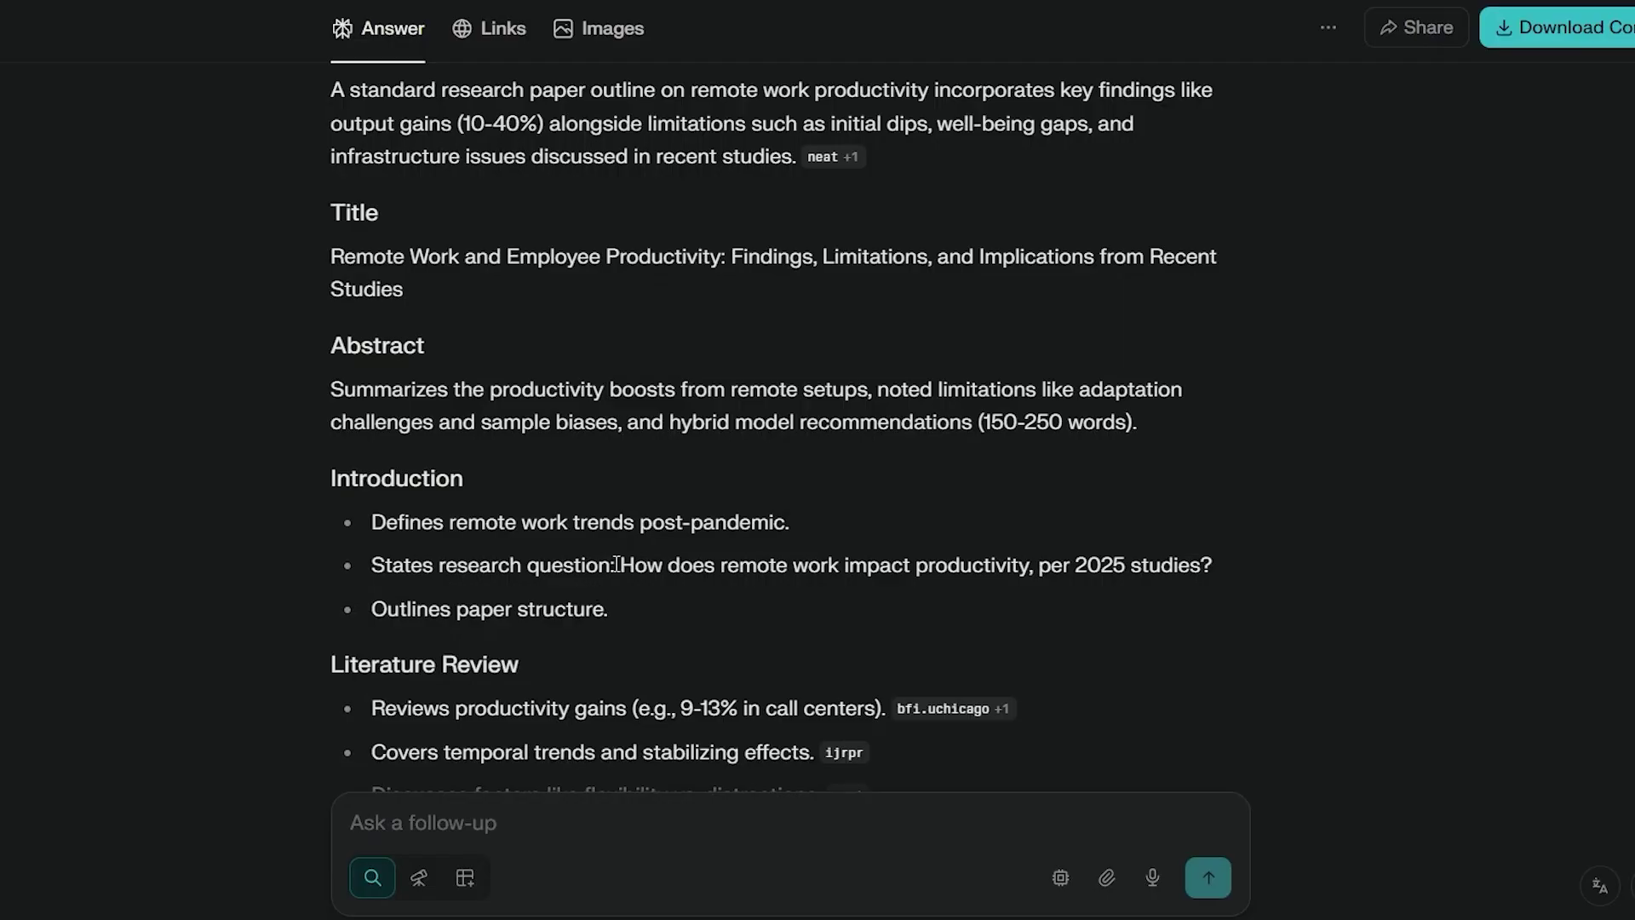
scroll(571, 341, up, 2)
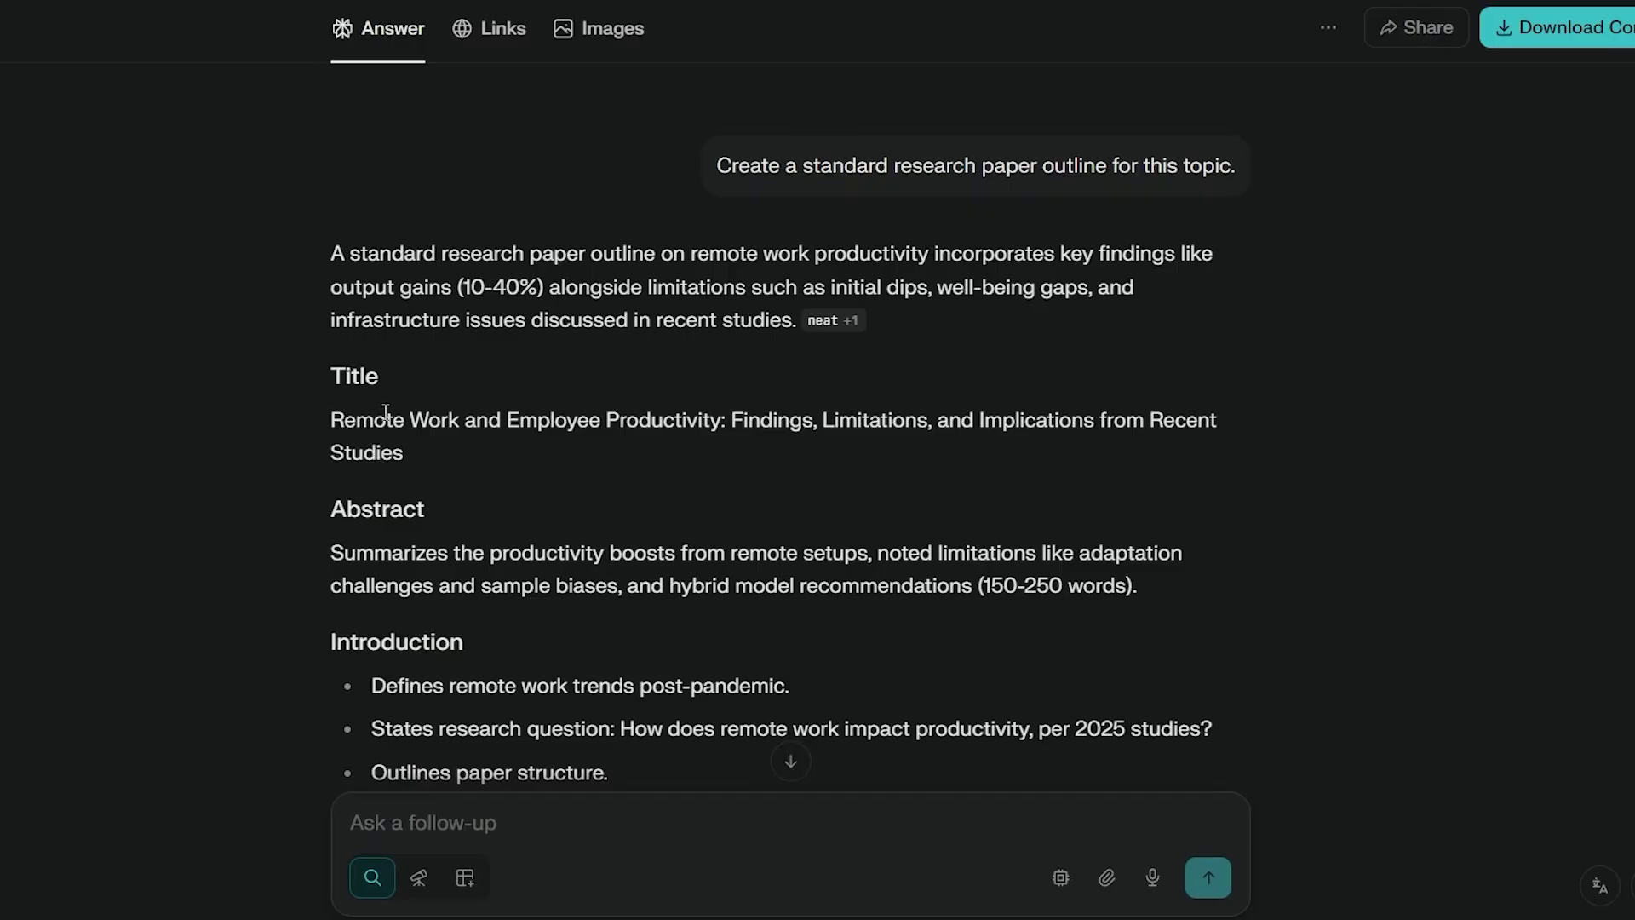
- Read the outline section by section from the Title down to References and the start of the related questions
scroll(406, 411, down, 3)
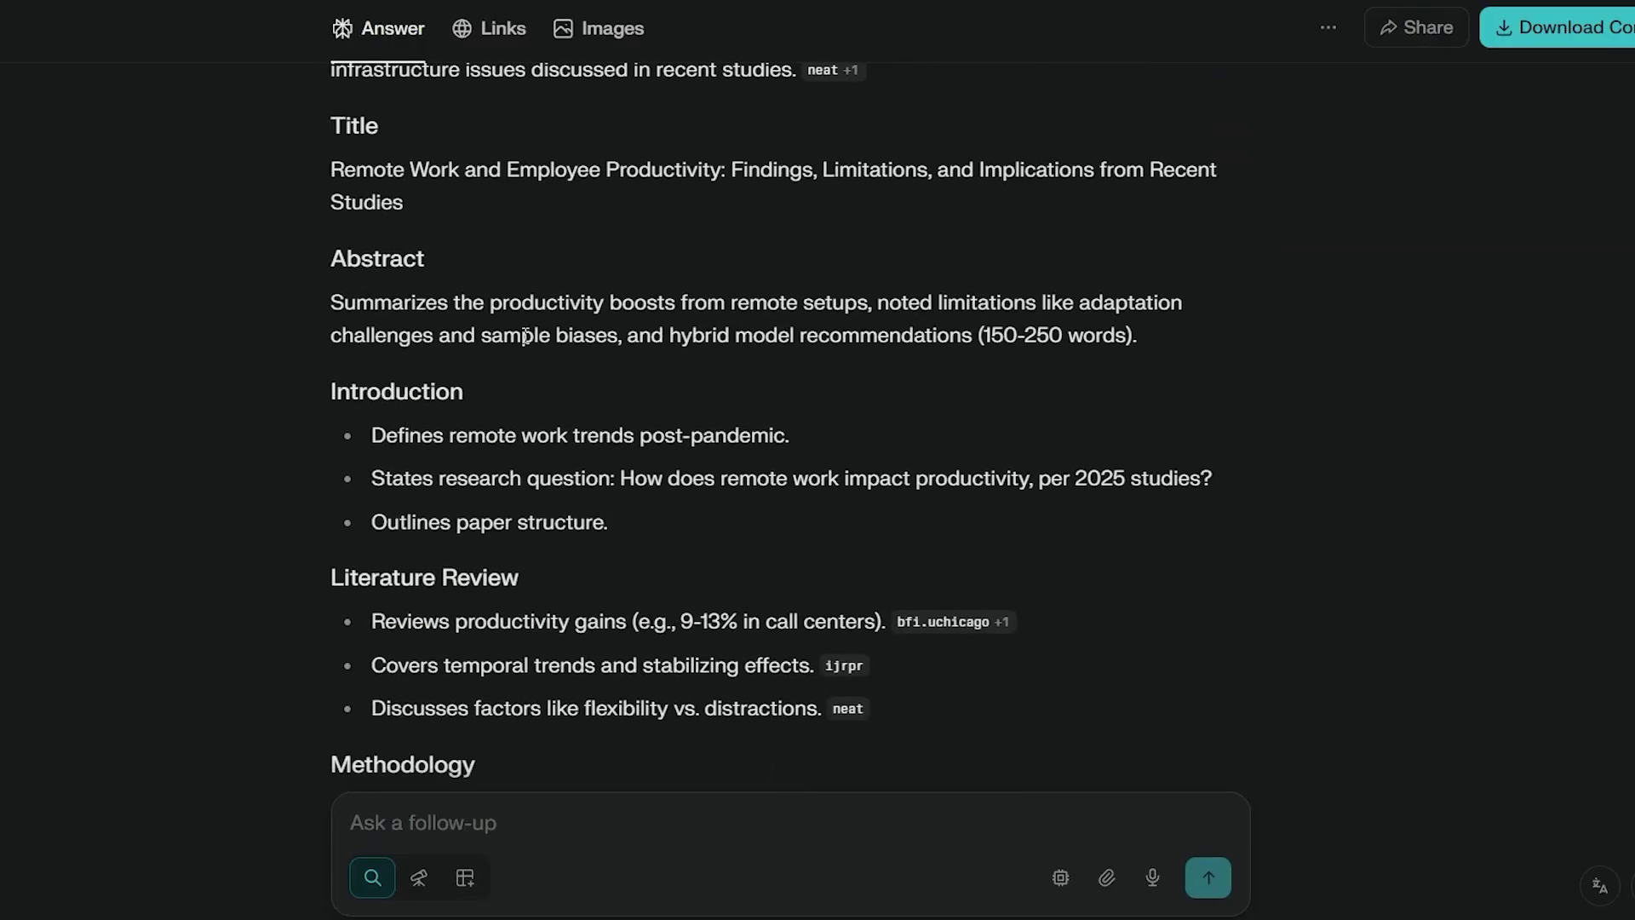
scroll(525, 334, down, 1)
scroll(508, 377, down, 2)
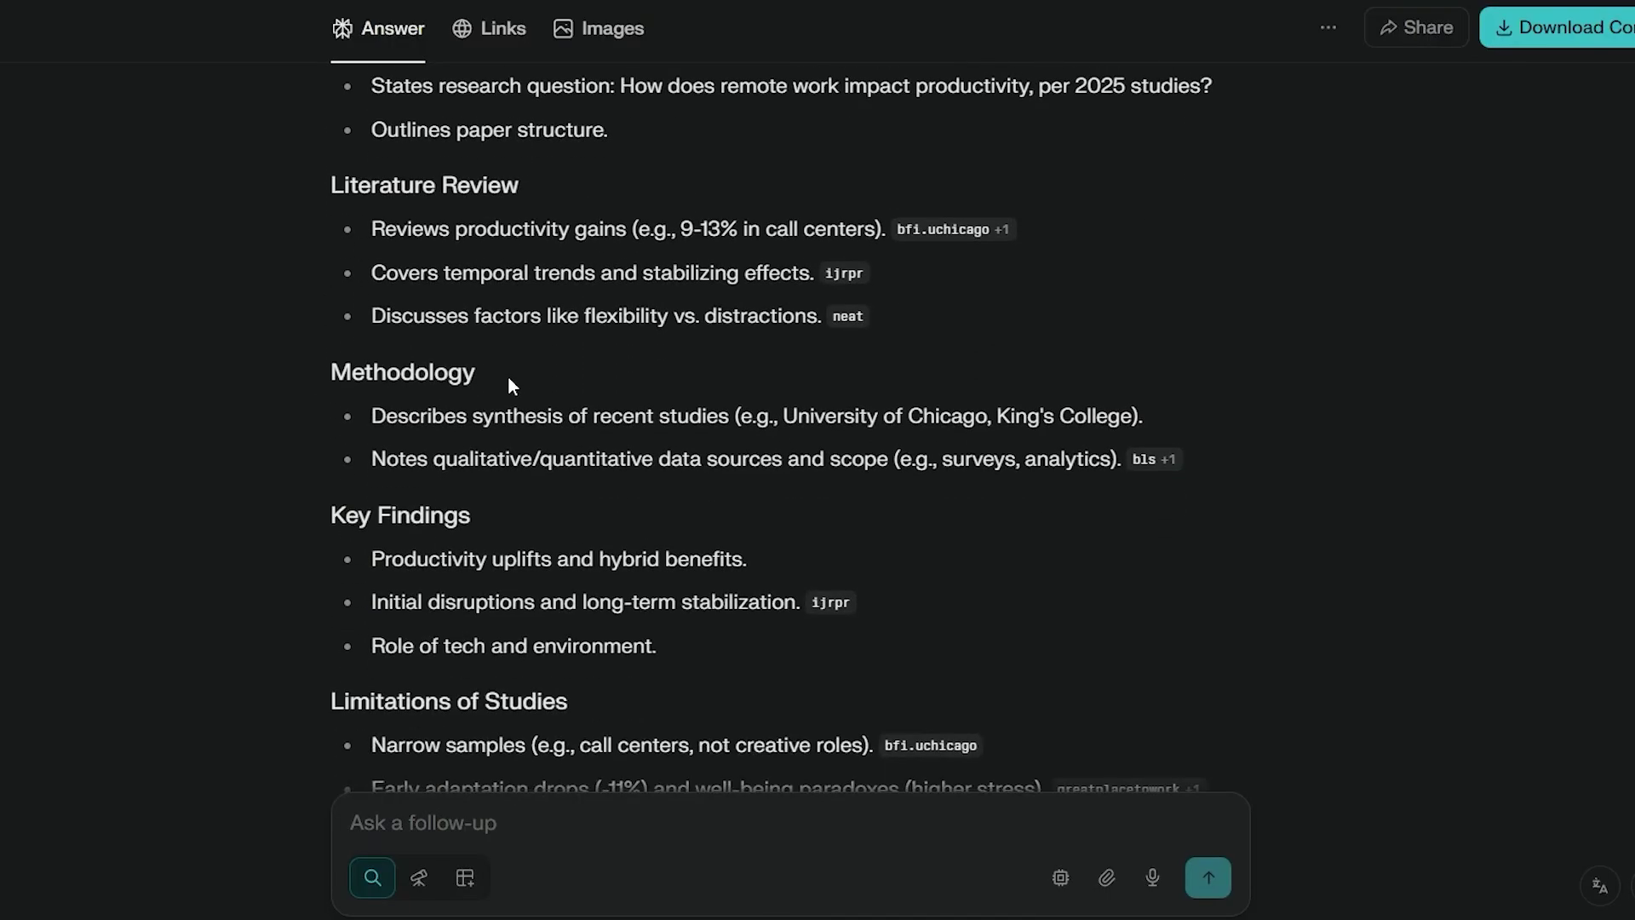
scroll(521, 323, down, 2)
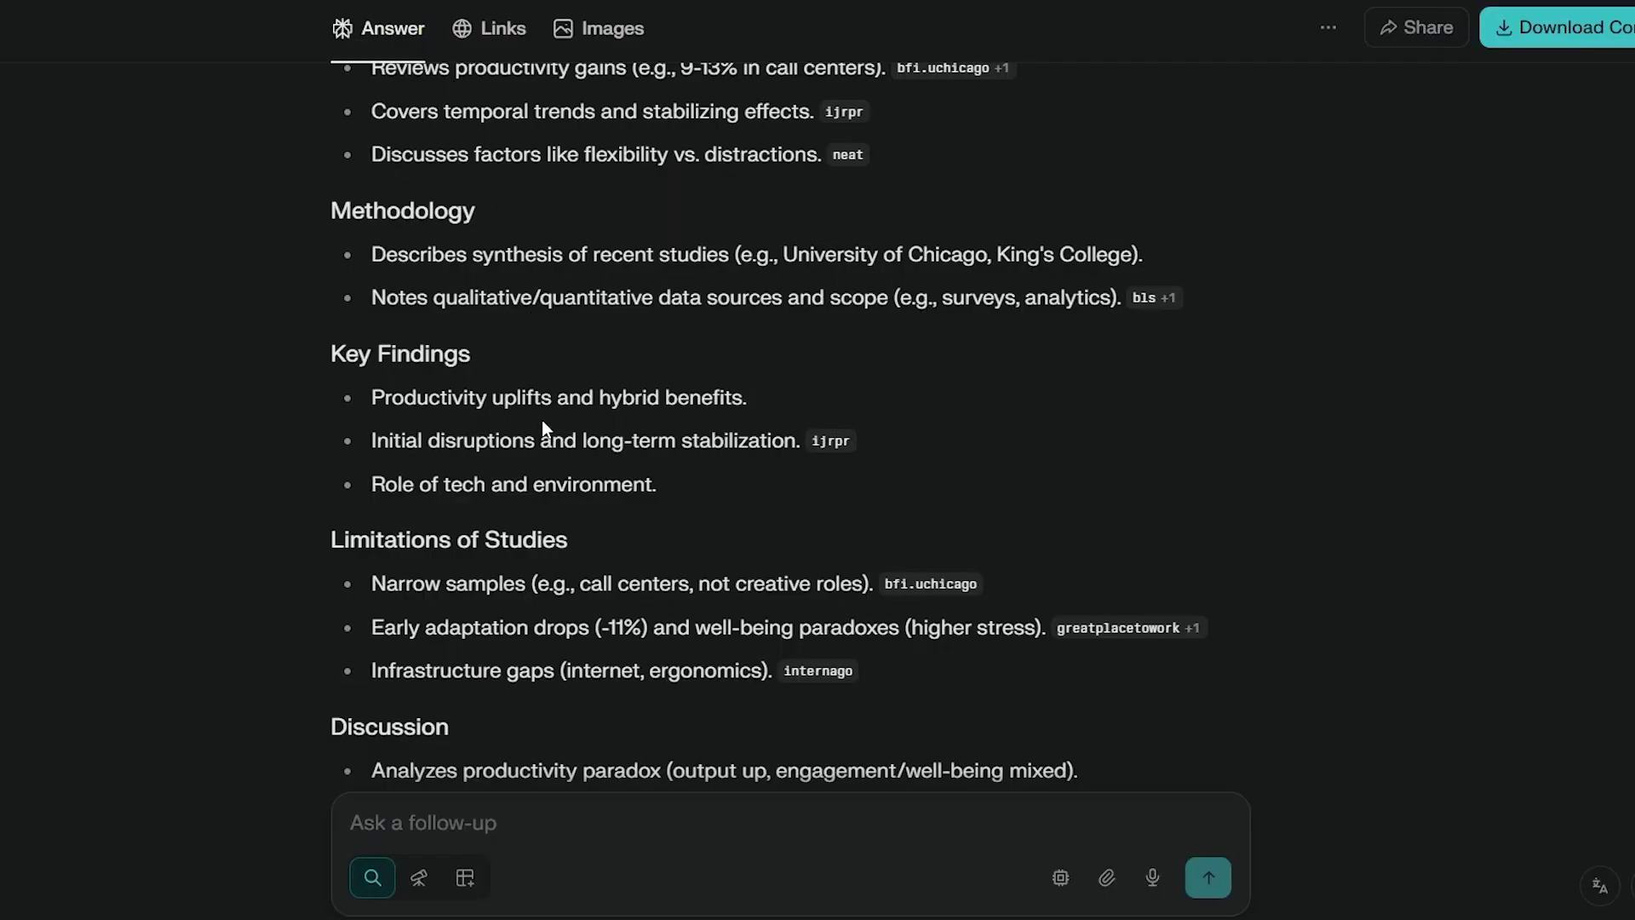
scroll(541, 421, down, 1)
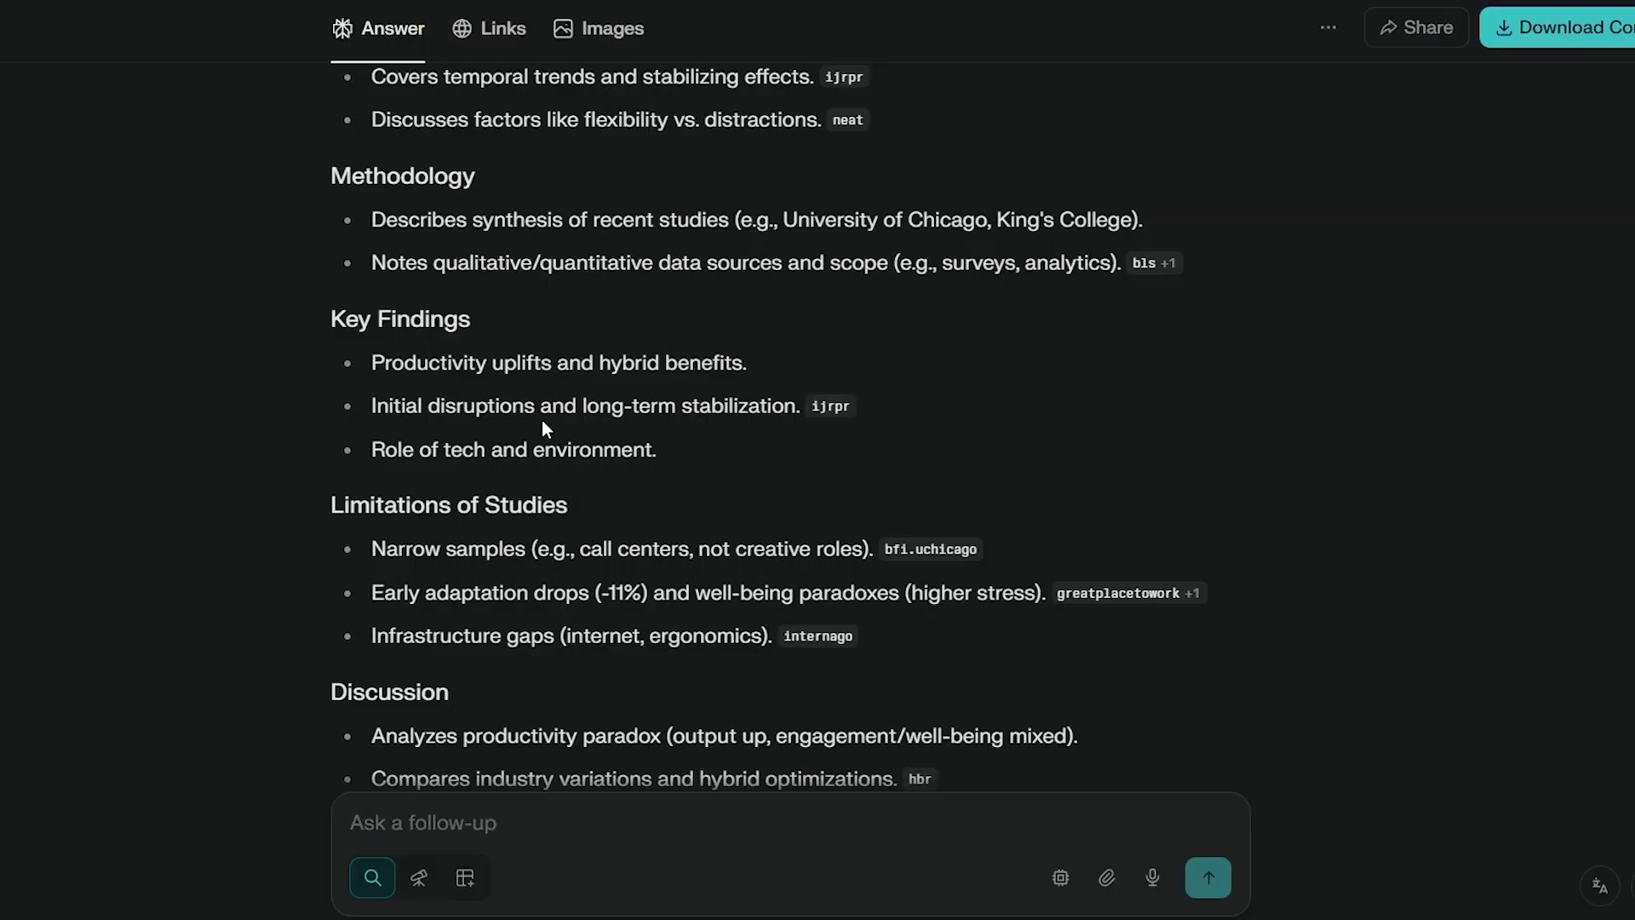
scroll(542, 421, down, 2)
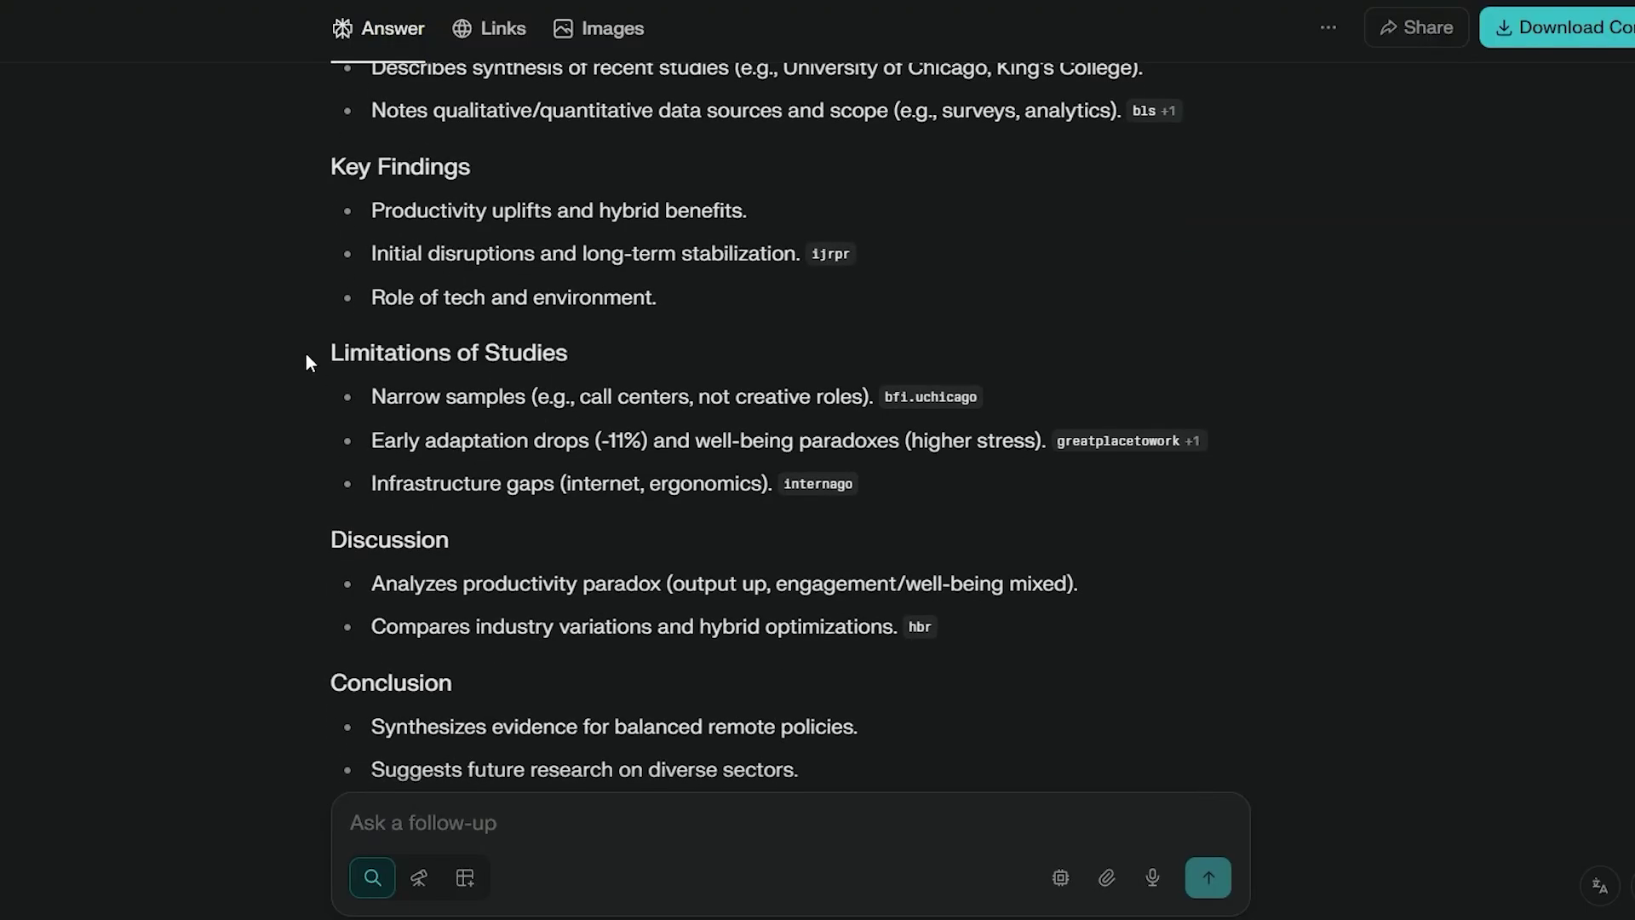
scroll(366, 330, down, 2)
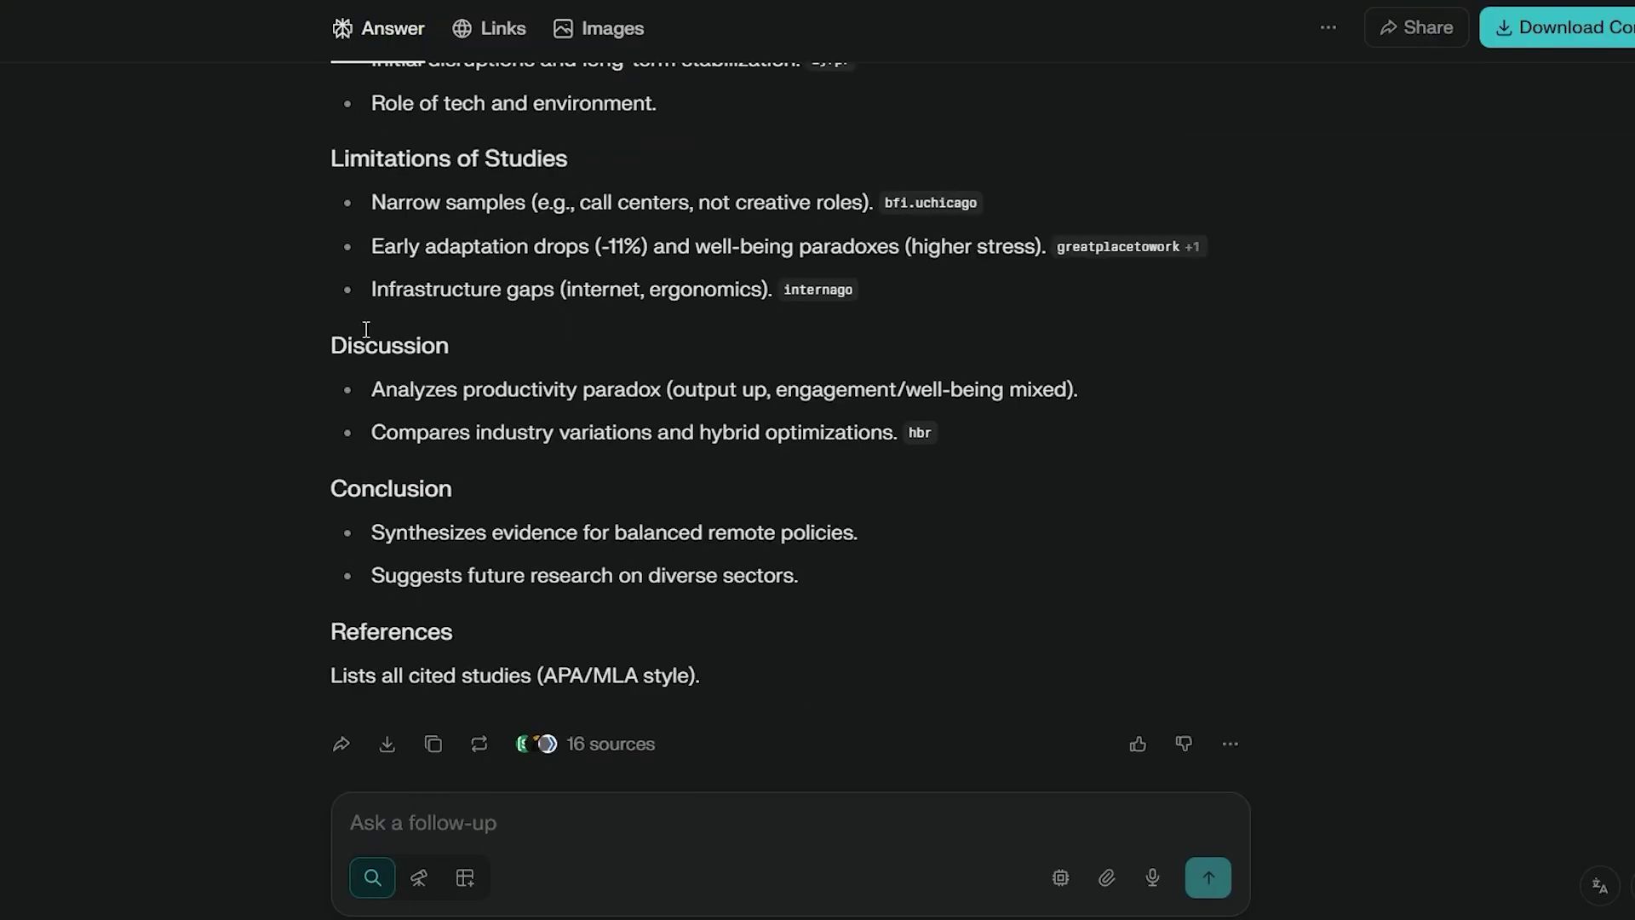
scroll(486, 401, down, 2)
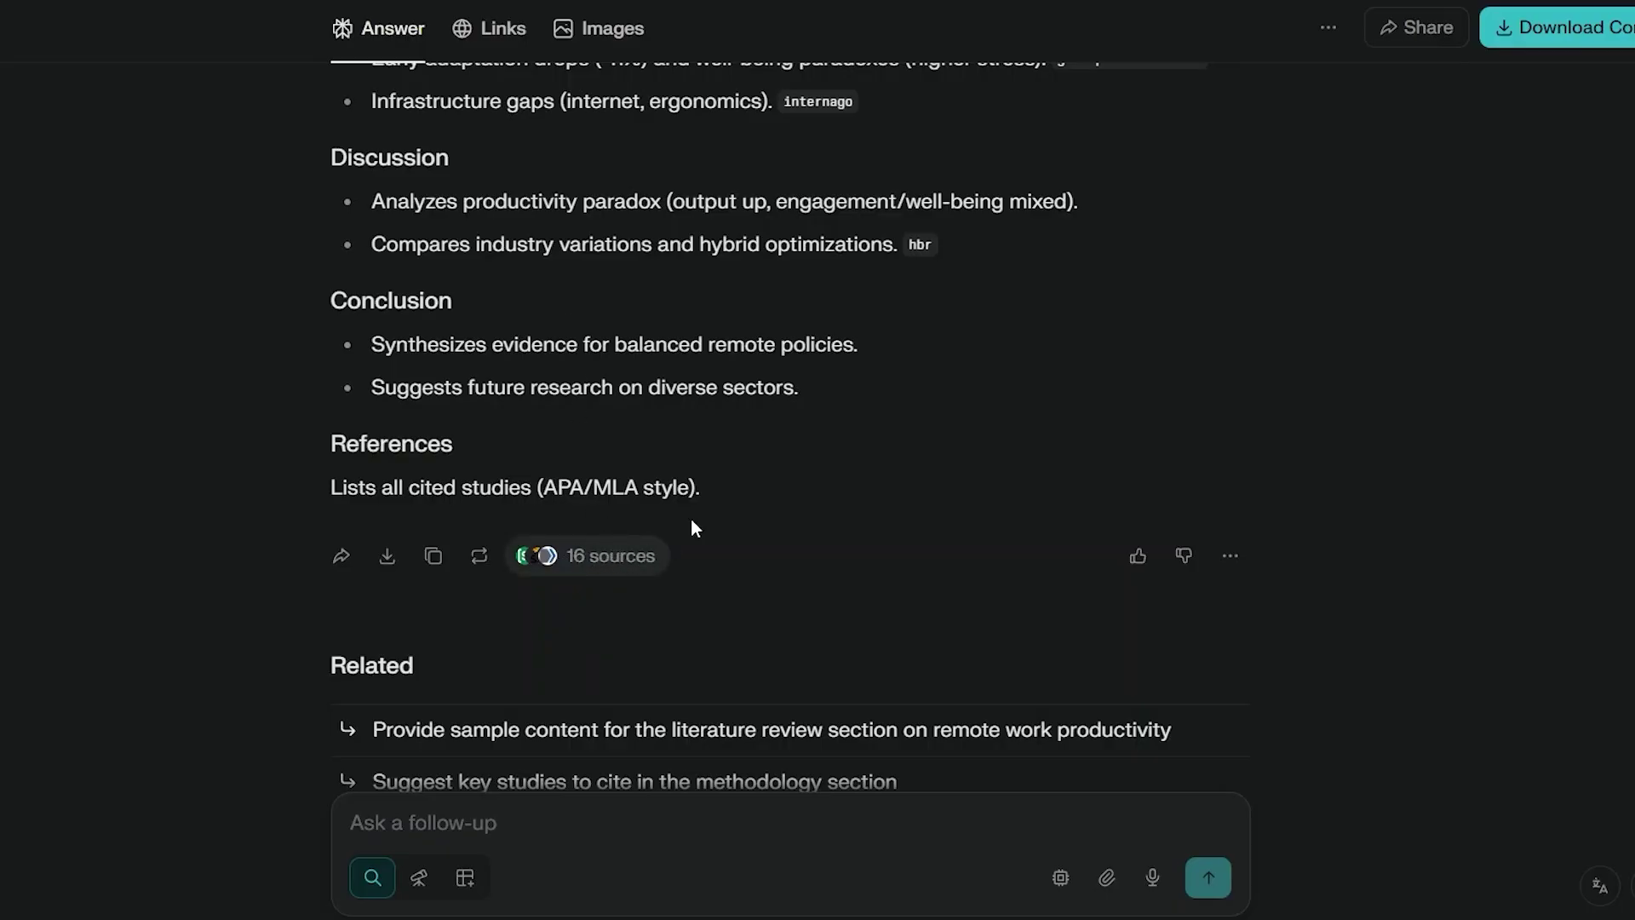
- Go back through the outline to its beginning and reread the Title, Abstract, Introduction and Literature Review sections
scroll(836, 458, up, 5)
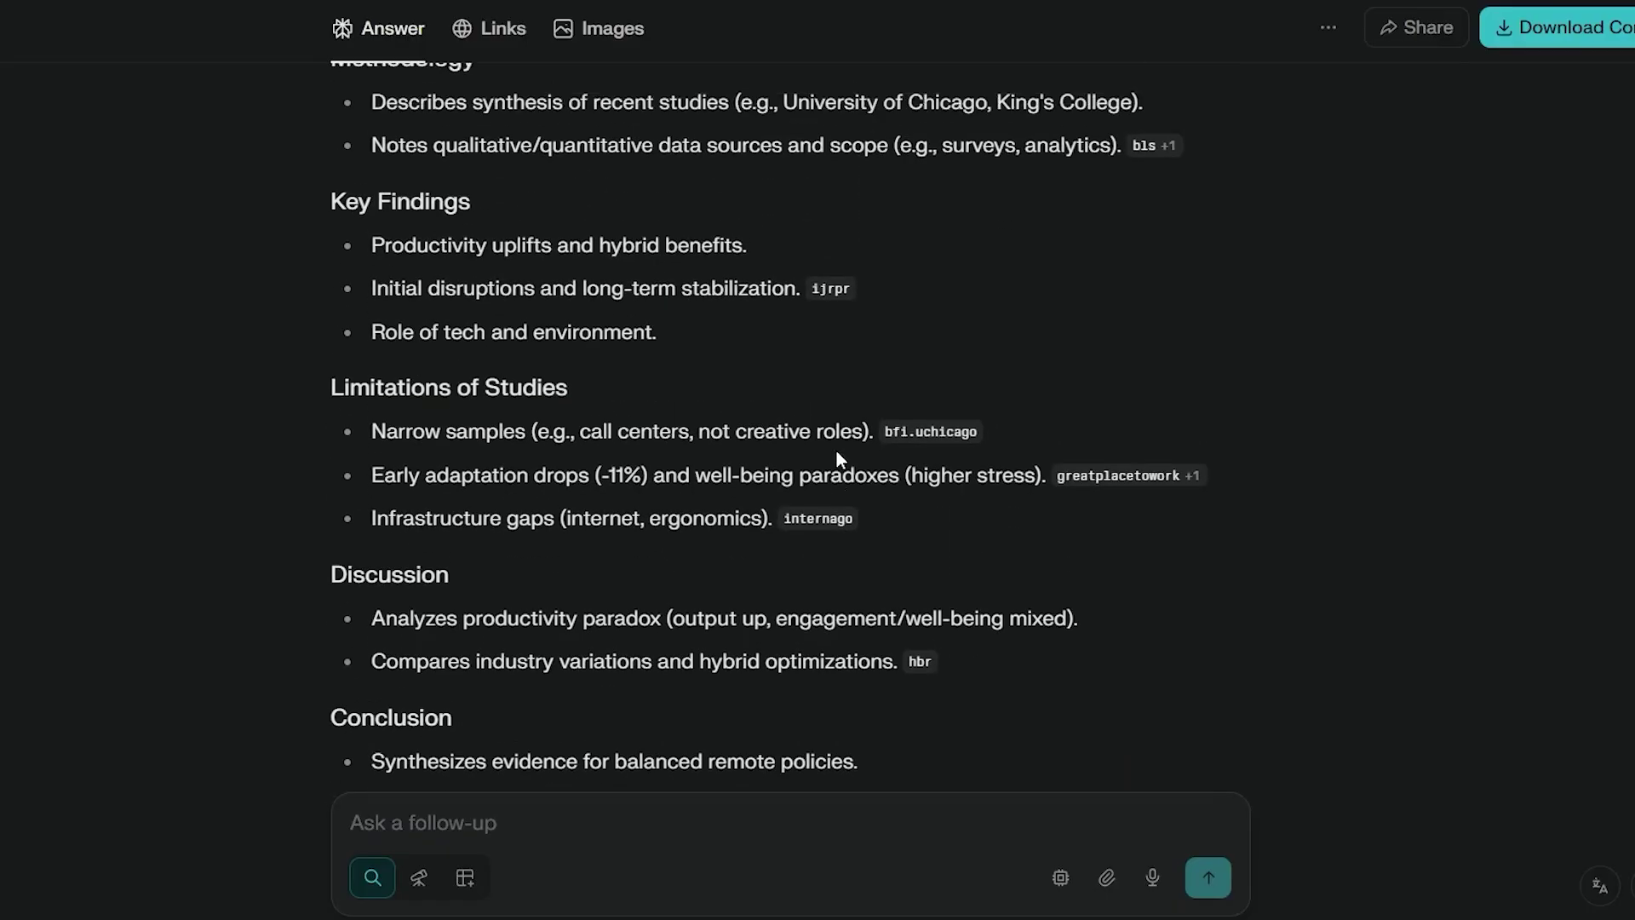
scroll(836, 458, up, 2)
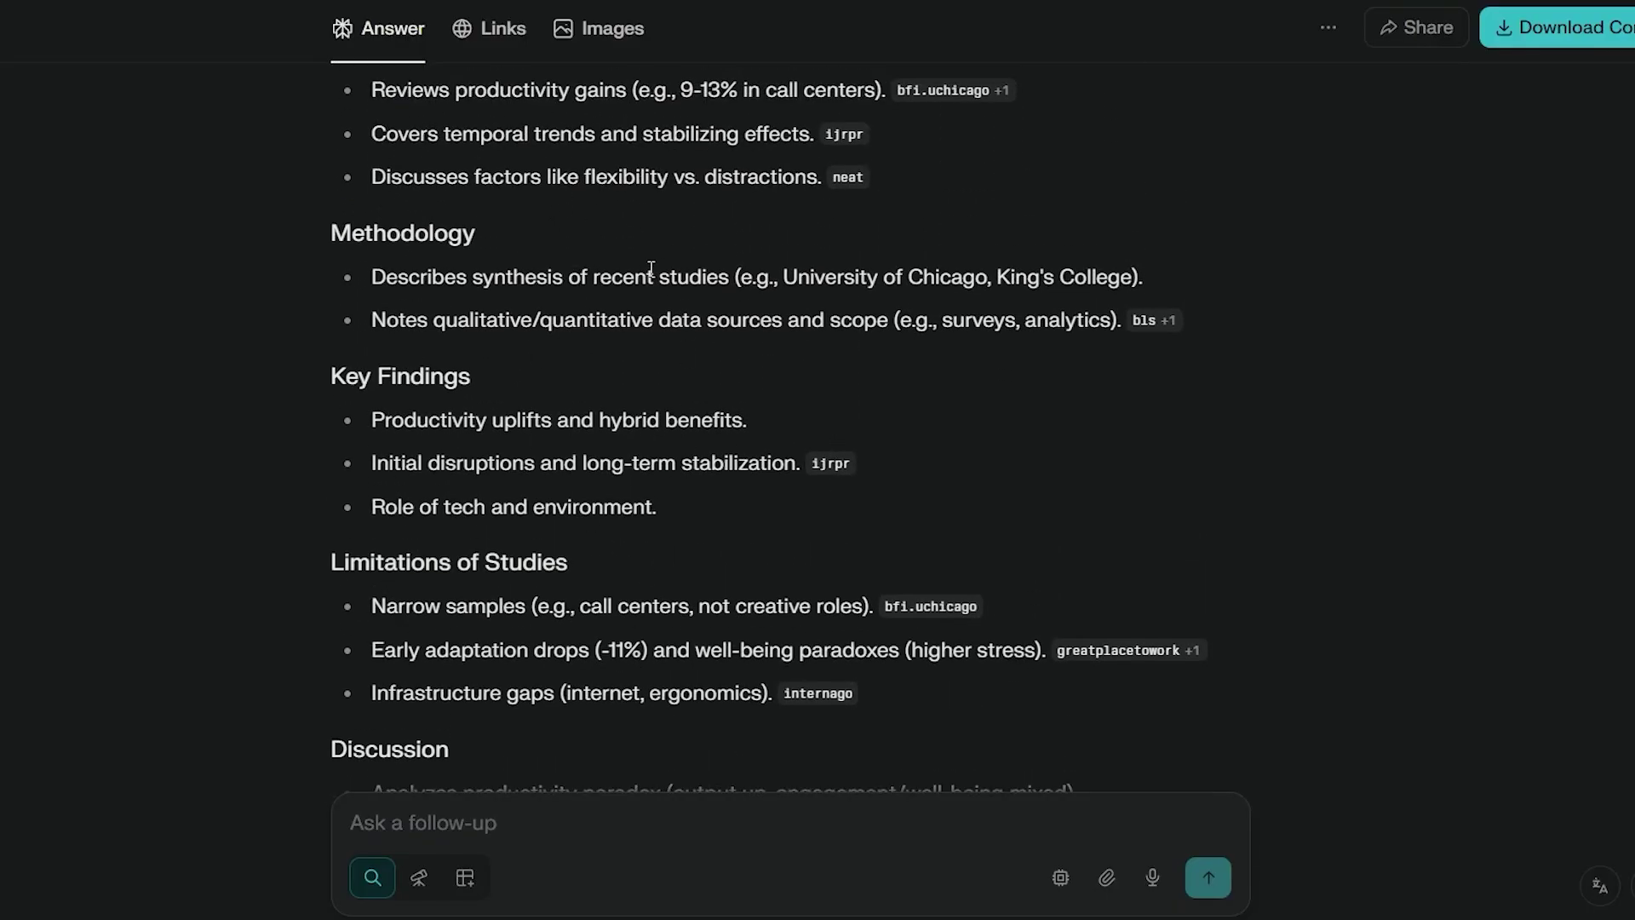
scroll(651, 269, up, 7)
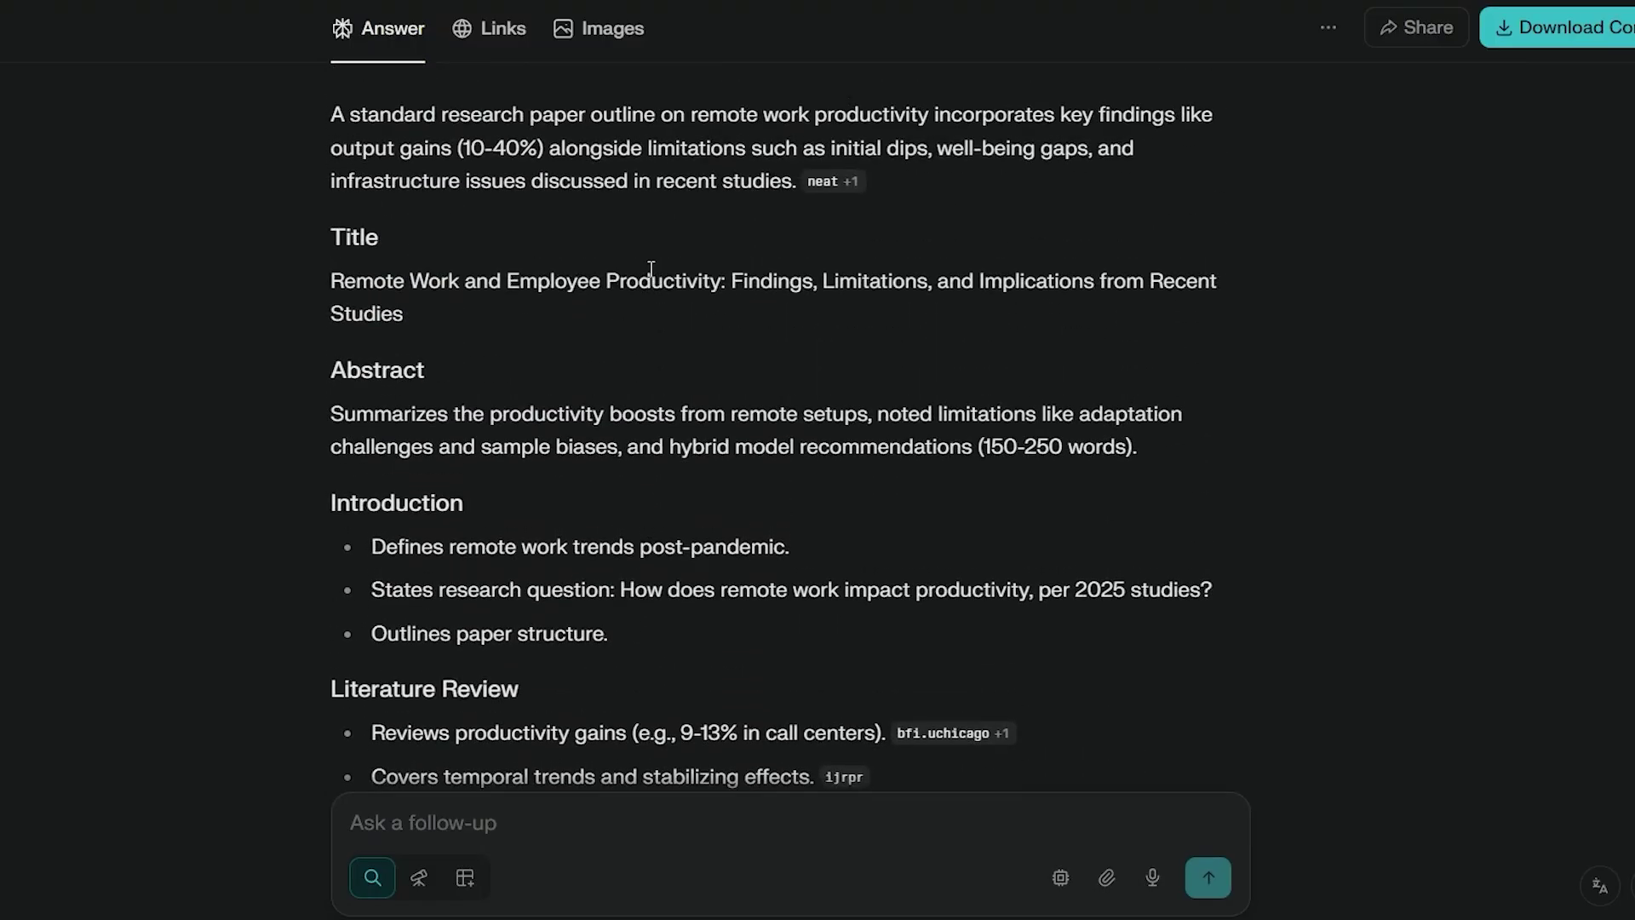
scroll(651, 269, up, 2)
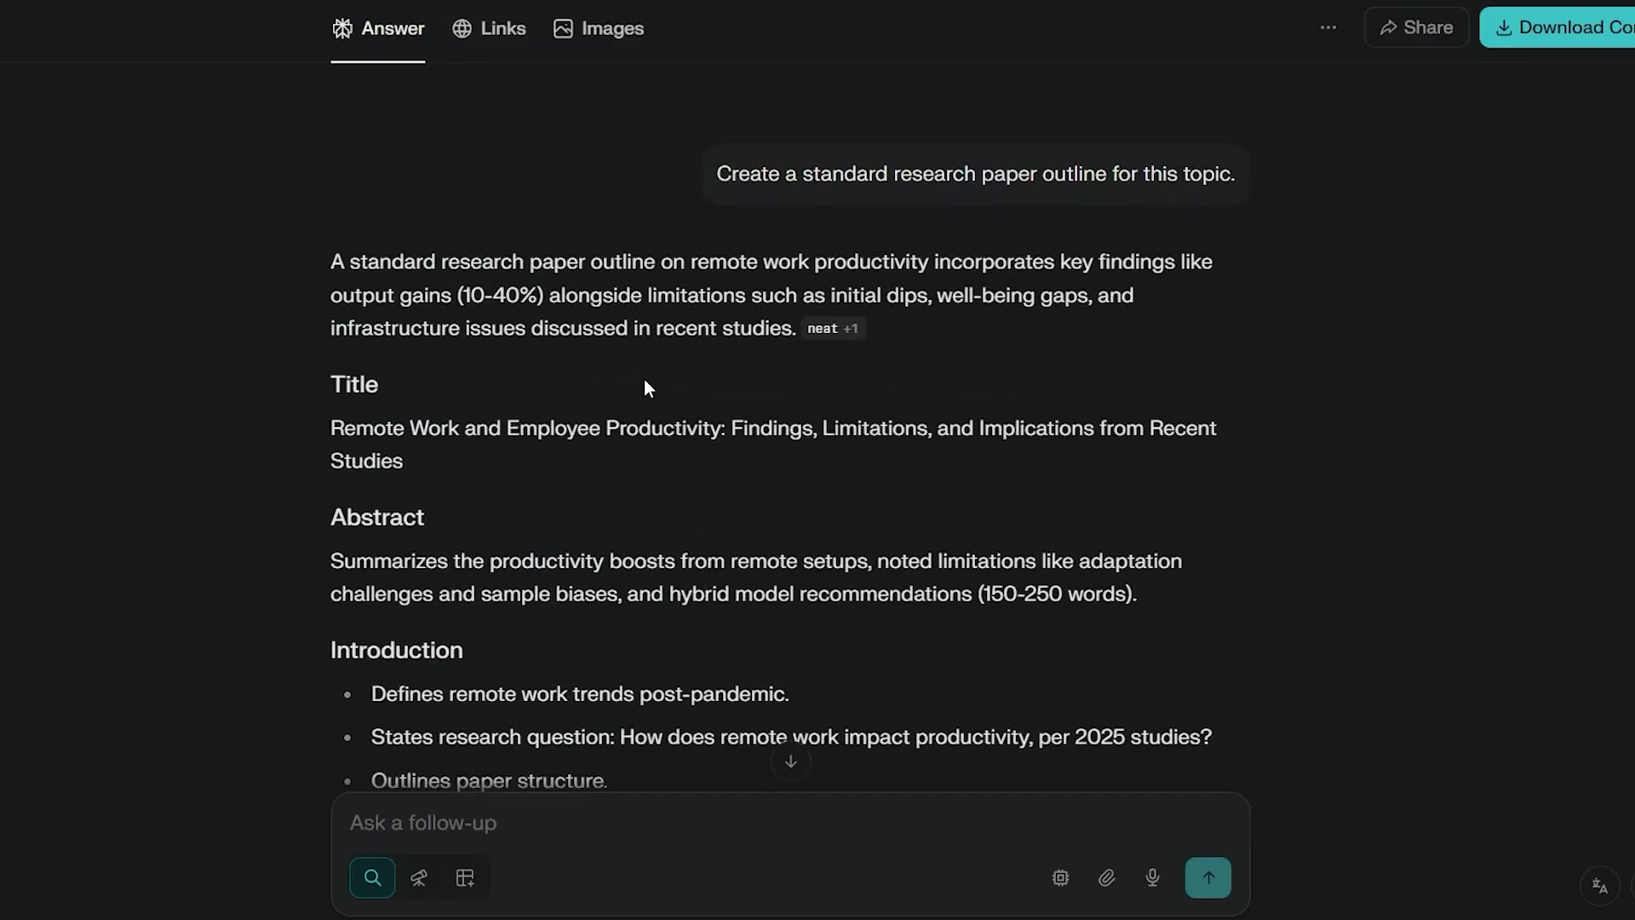
scroll(648, 387, down, 2)
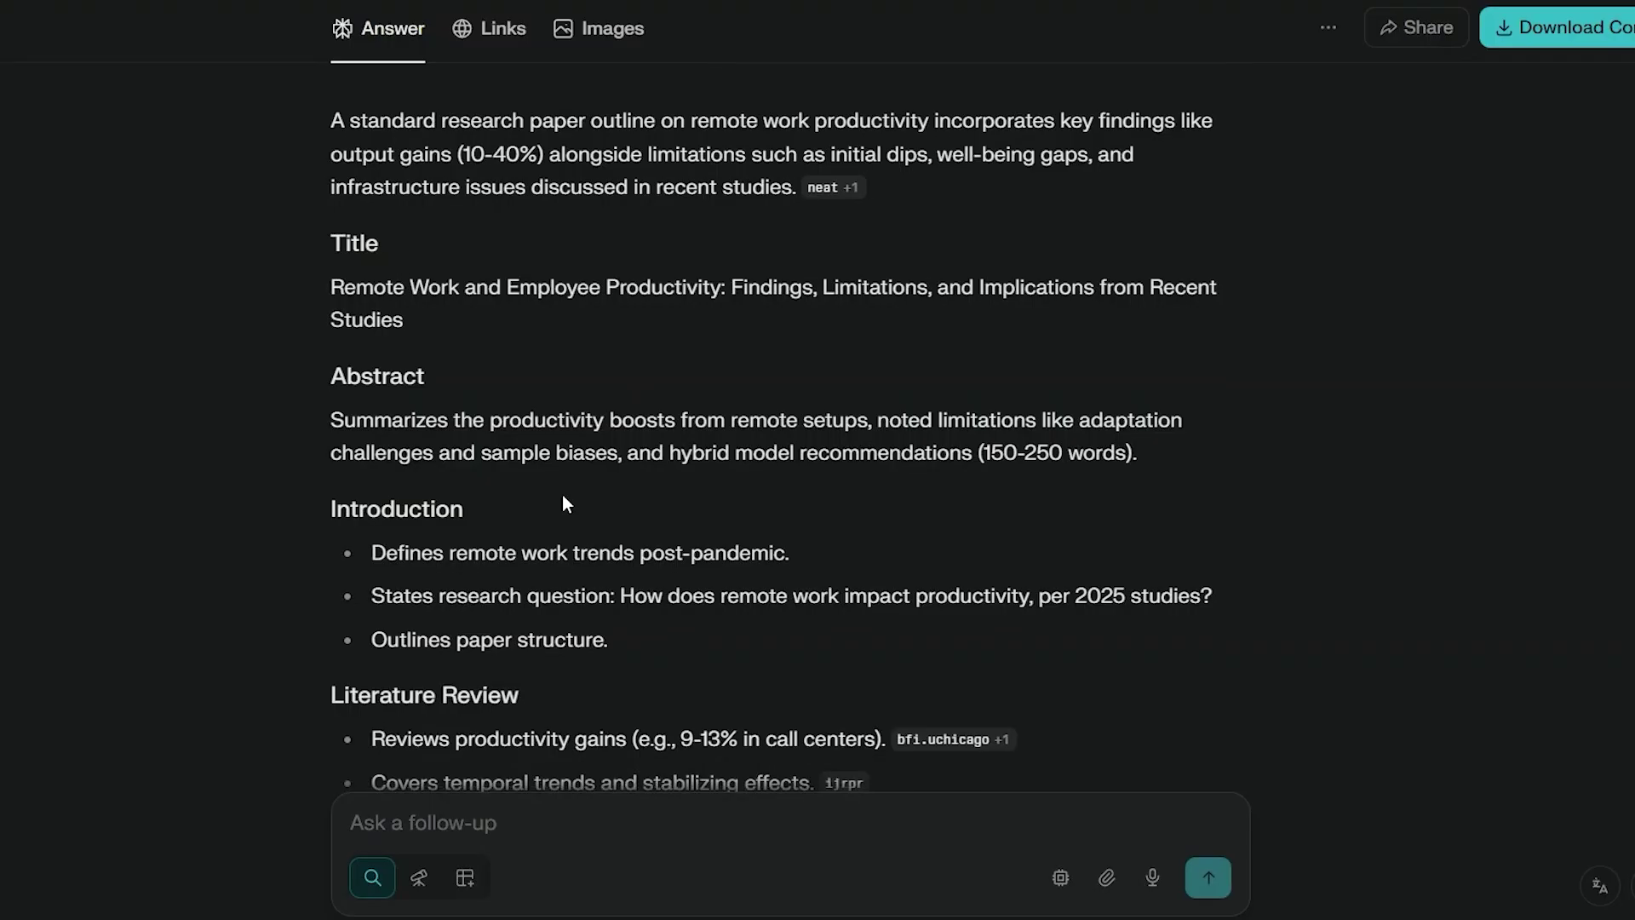
scroll(566, 504, down, 4)
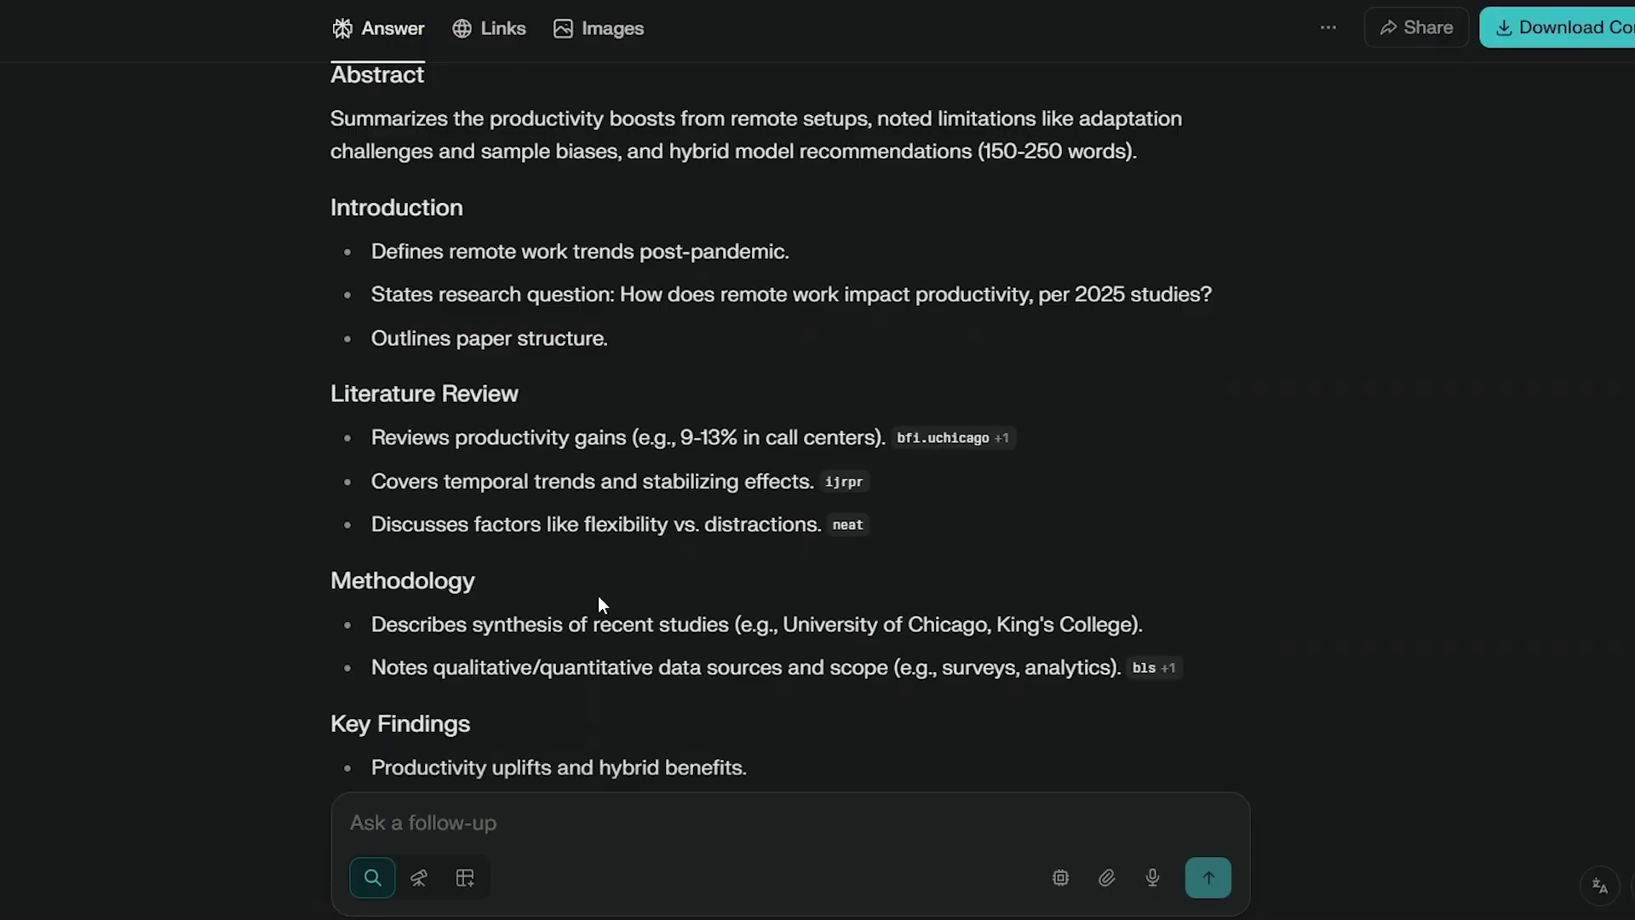
scroll(913, 487, up, 2)
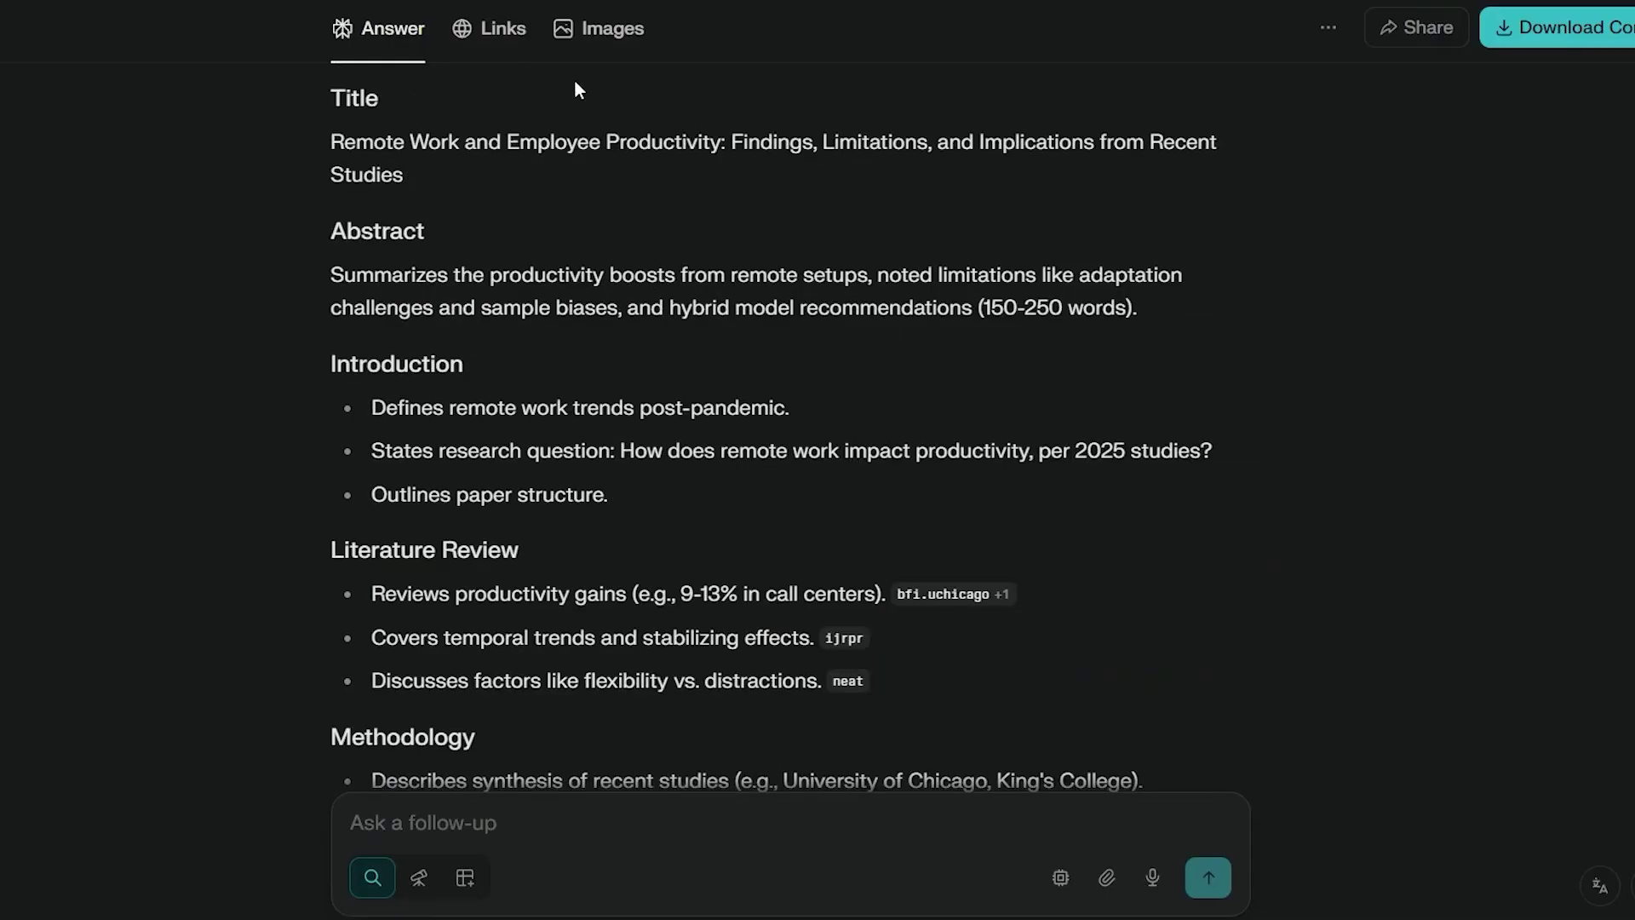
scroll(681, 562, down, 2)
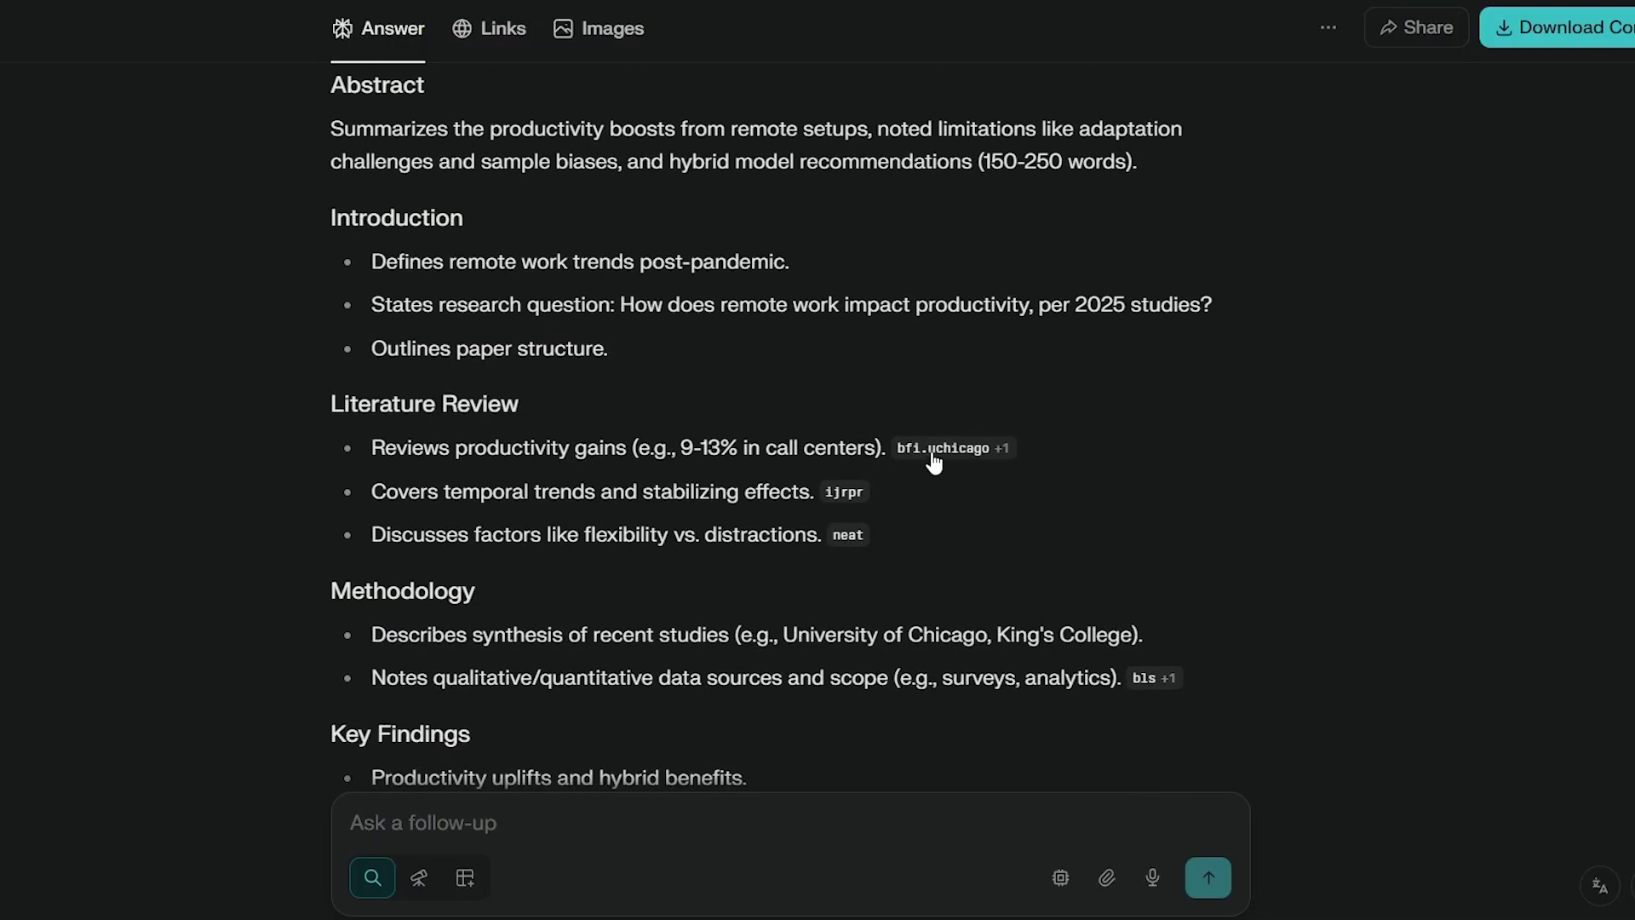
- Check the source citations under Literature Review, Methodology and Key Findings, and read on to the related questions
mouse_move(934, 451)
scroll(712, 566, down, 3)
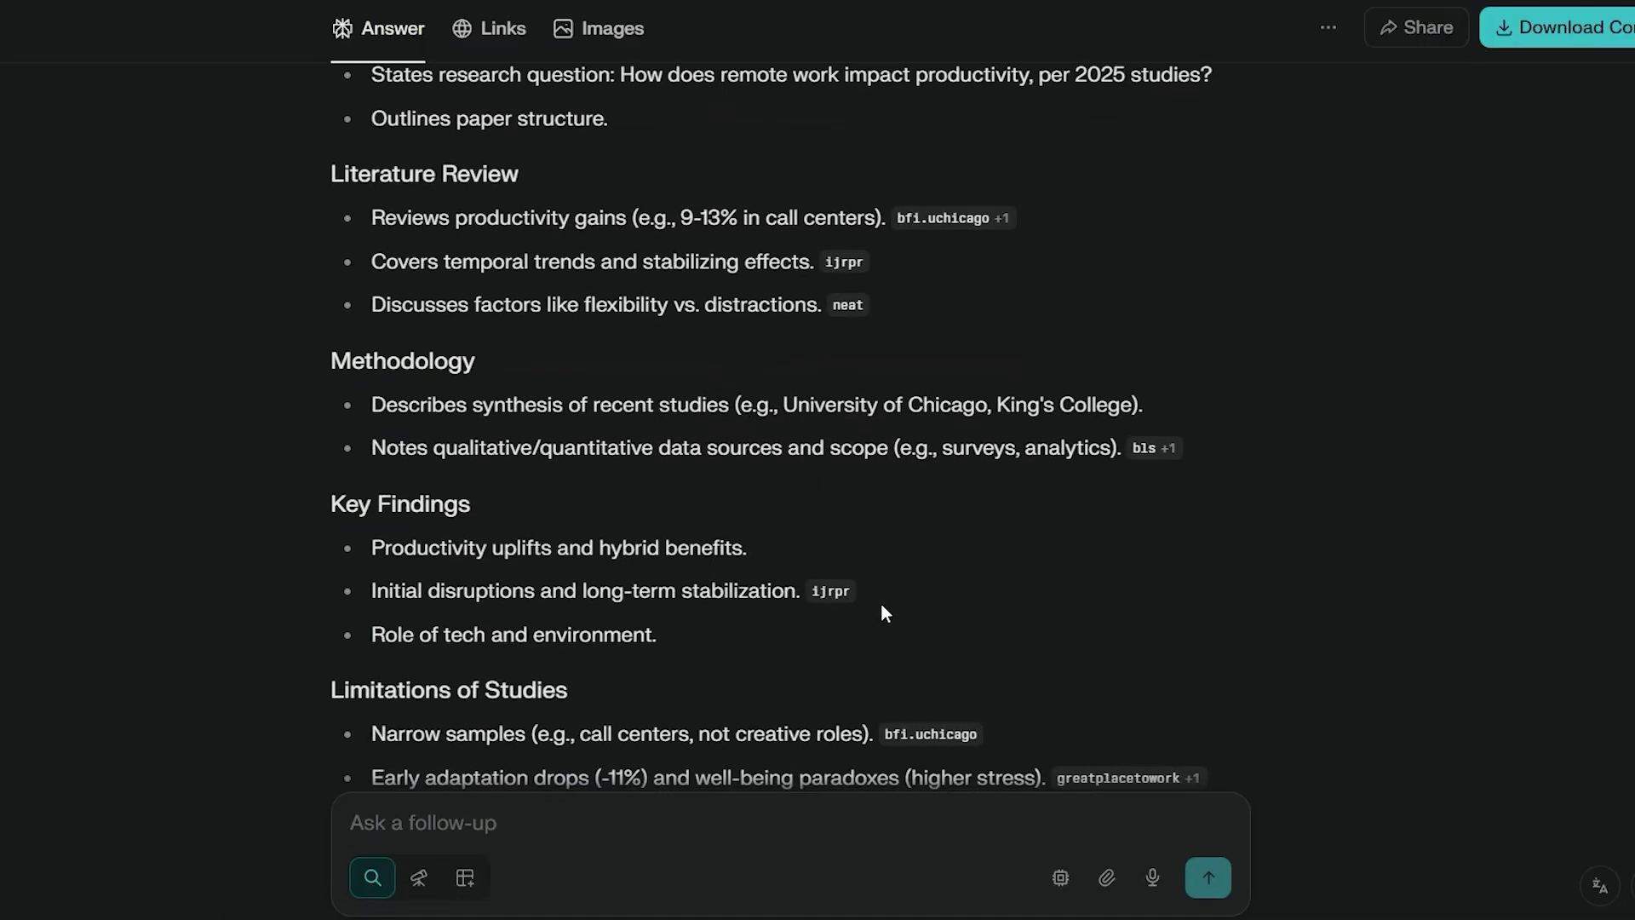
scroll(882, 607, down, 1)
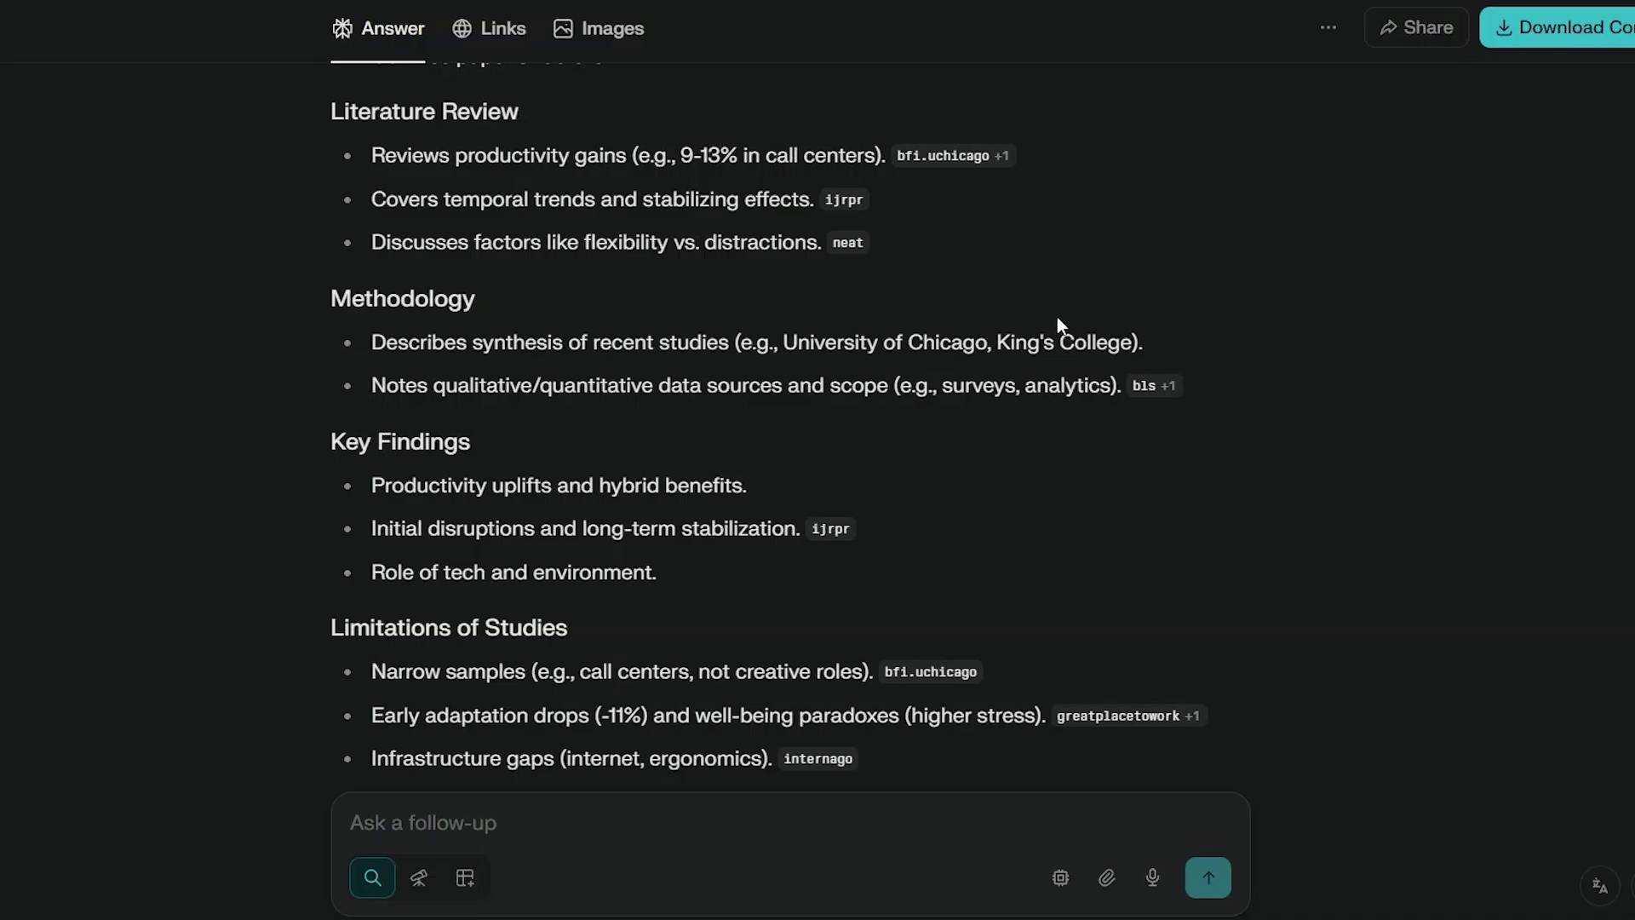
mouse_move(1137, 388)
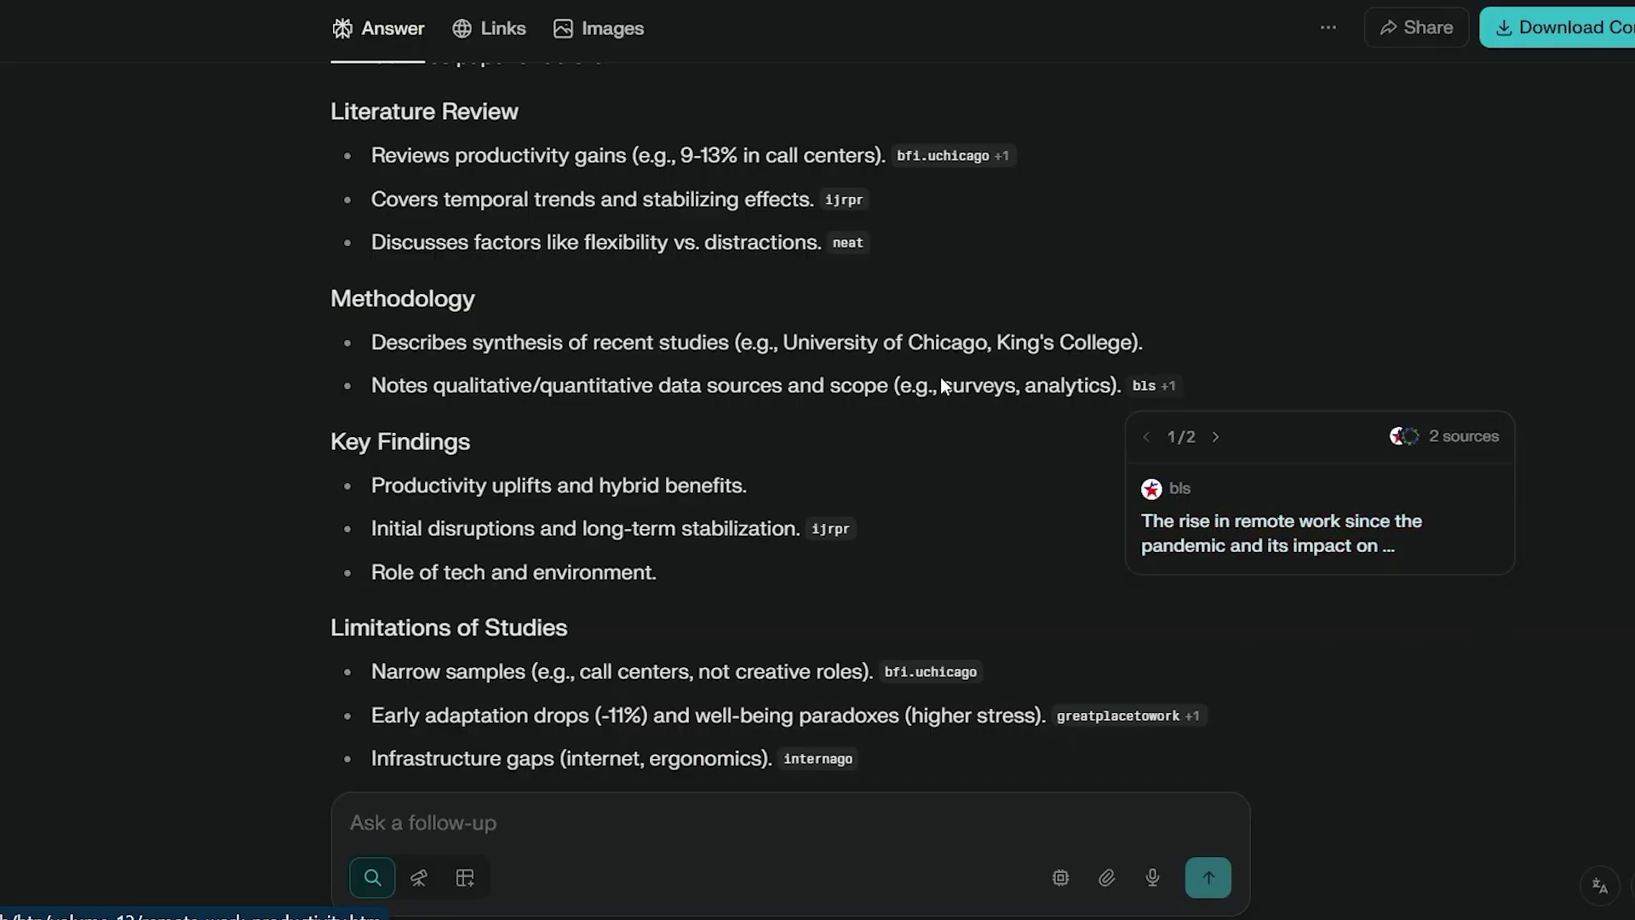
scroll(798, 415, down, 3)
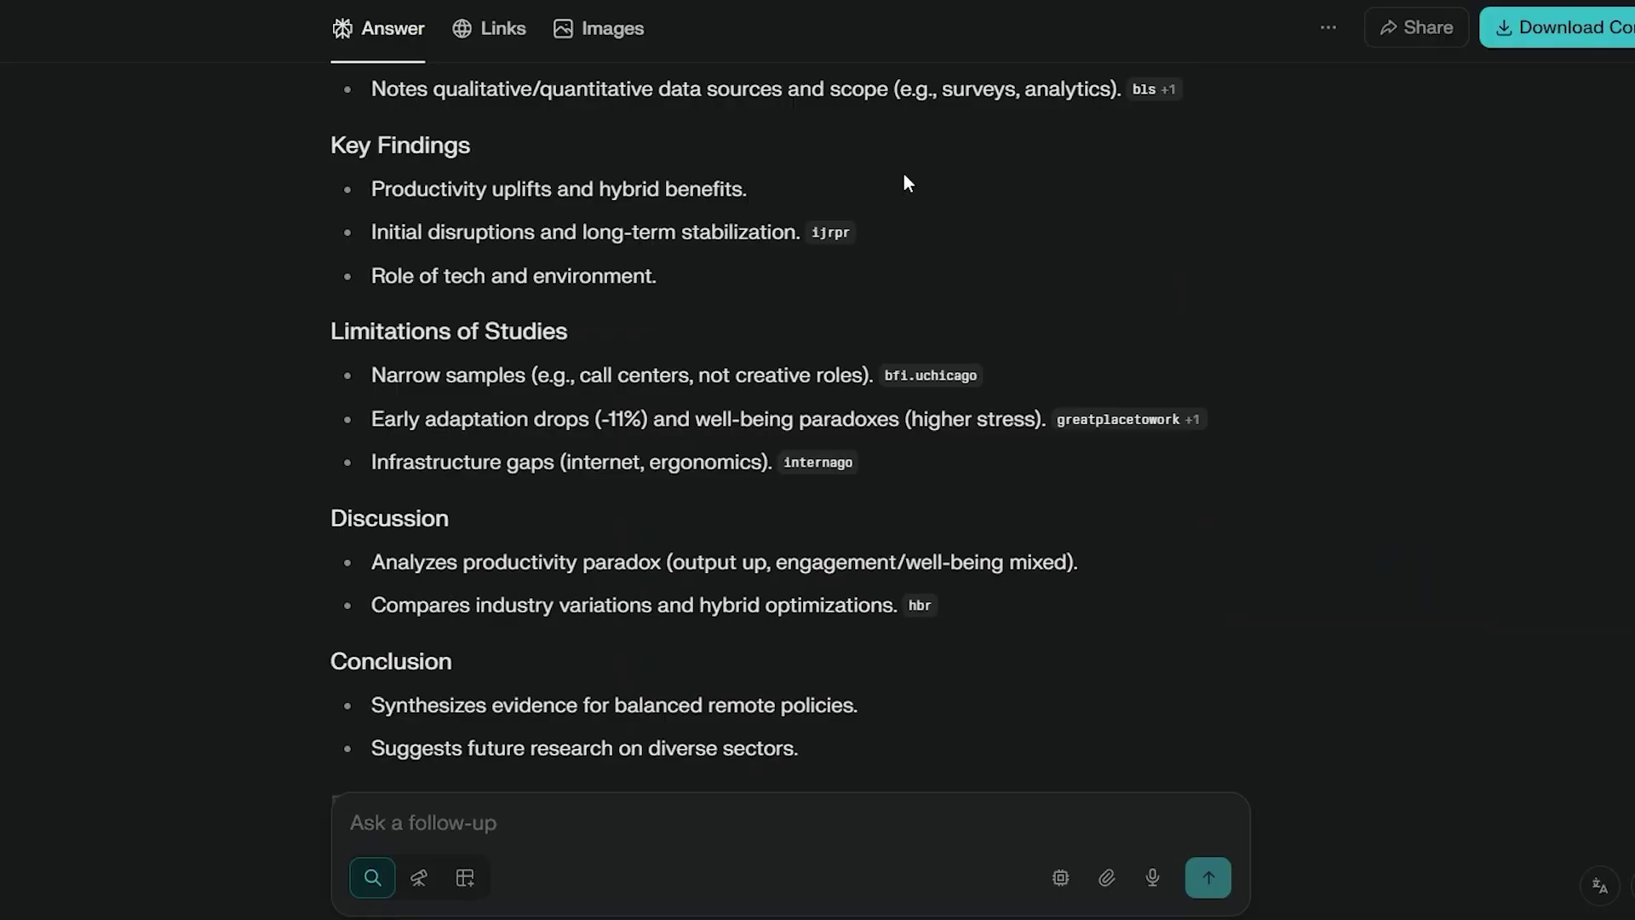
mouse_move(839, 232)
scroll(736, 311, down, 5)
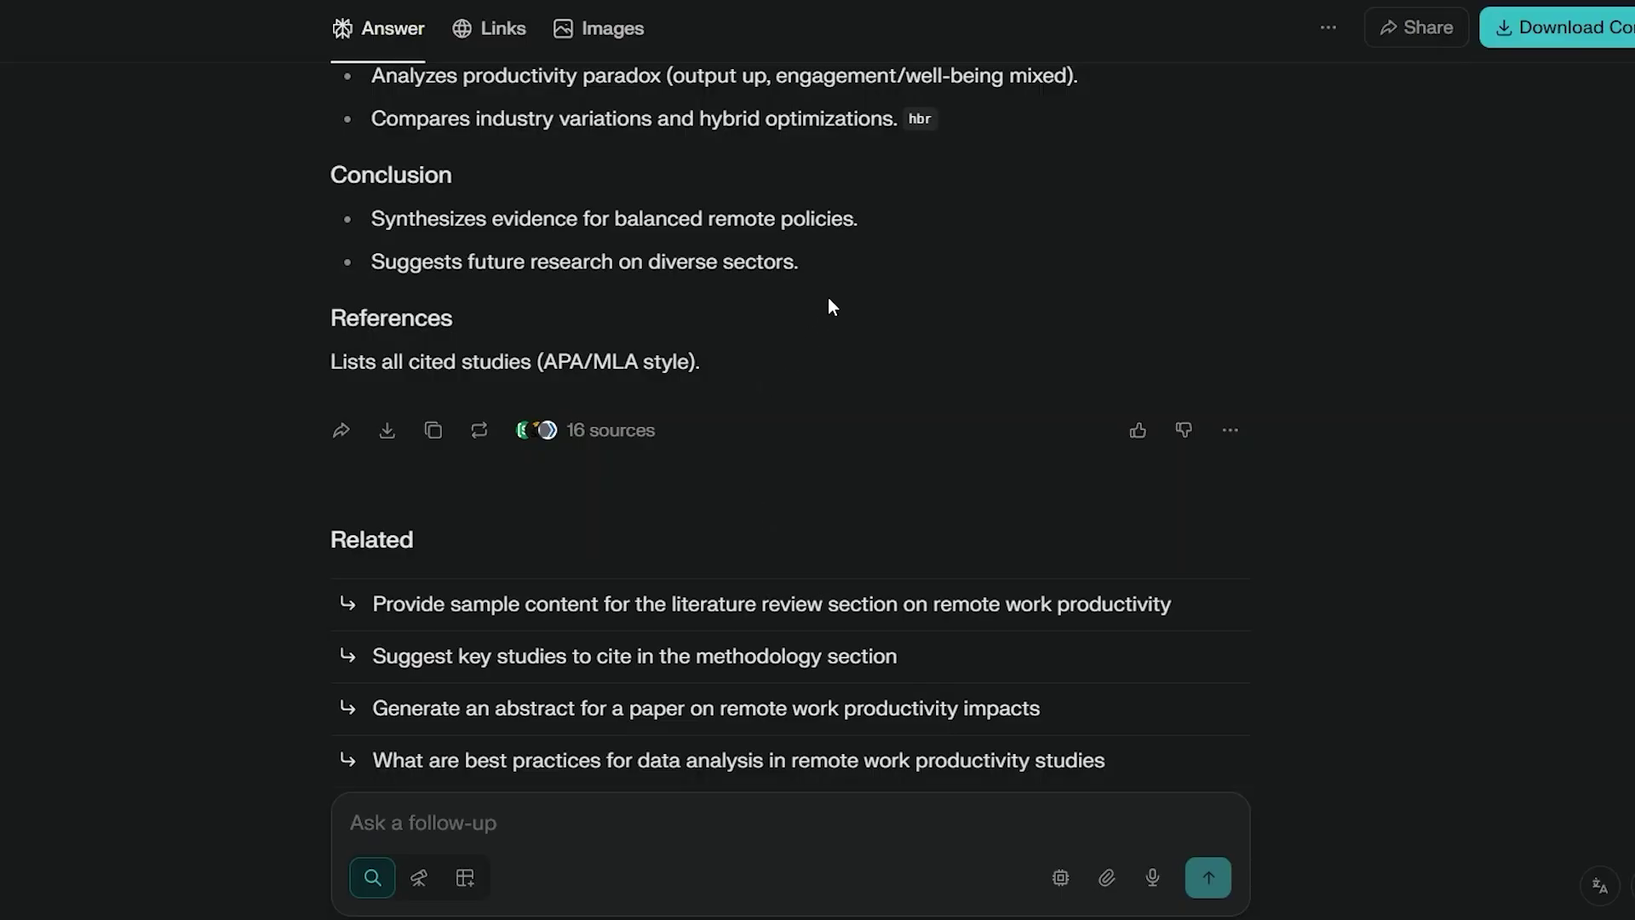
- Enter the follow-up prompt "Write a draft introduction based on the cited studies above, using academic tone"
scroll(828, 300, up, 4)
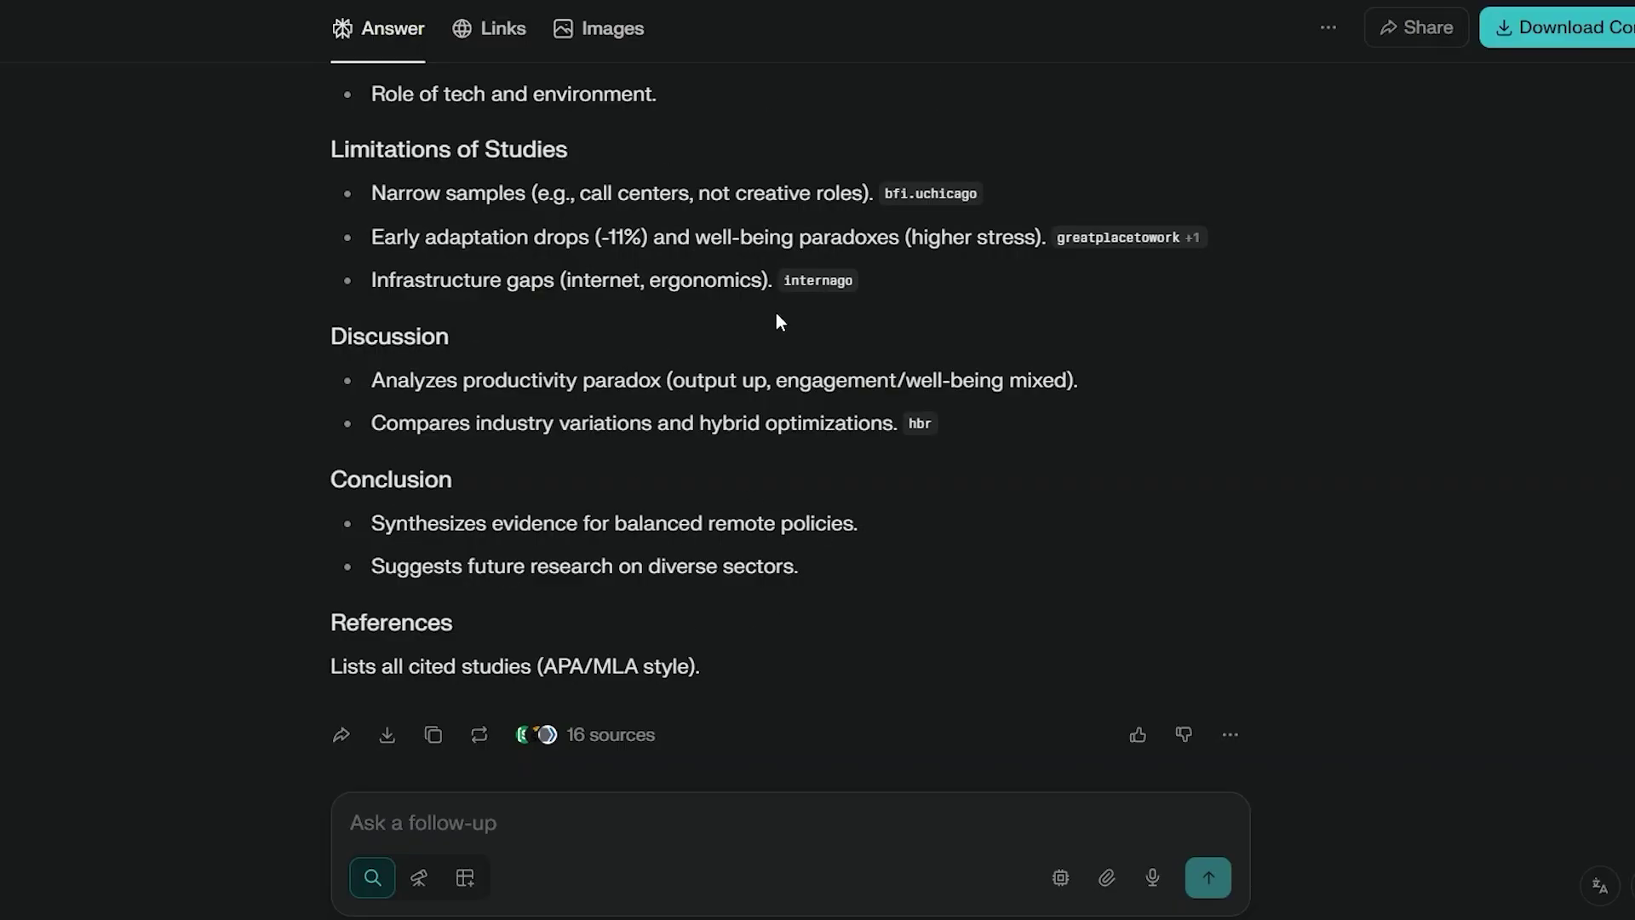
scroll(776, 317, up, 4)
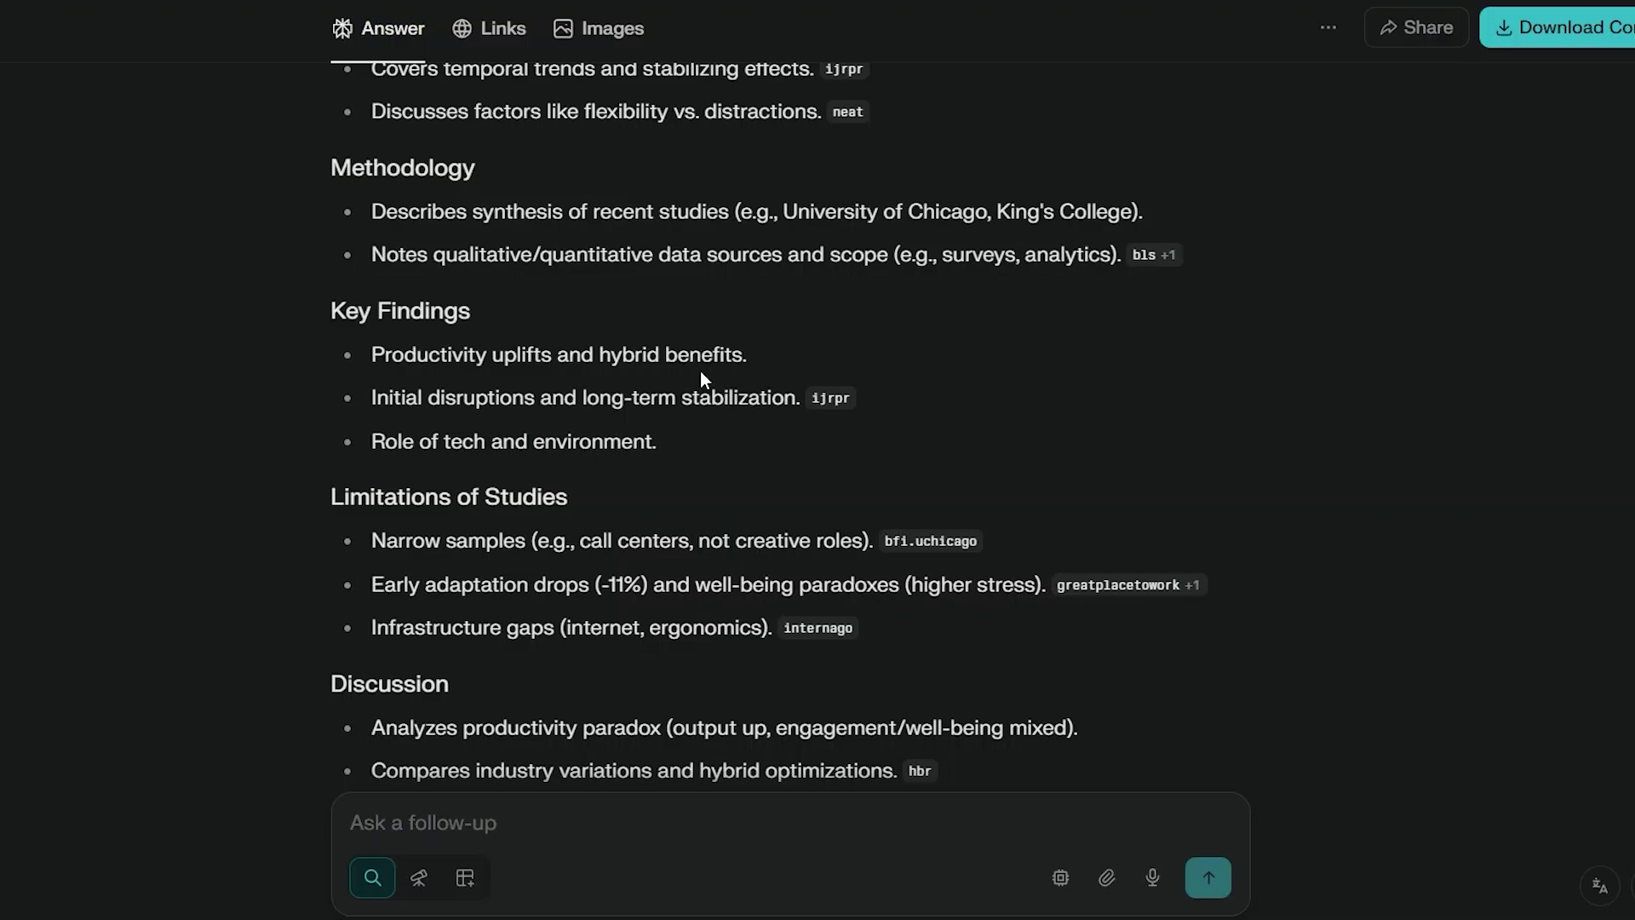
text(Write a draft introduction based on the cited studies above, using academic tone)
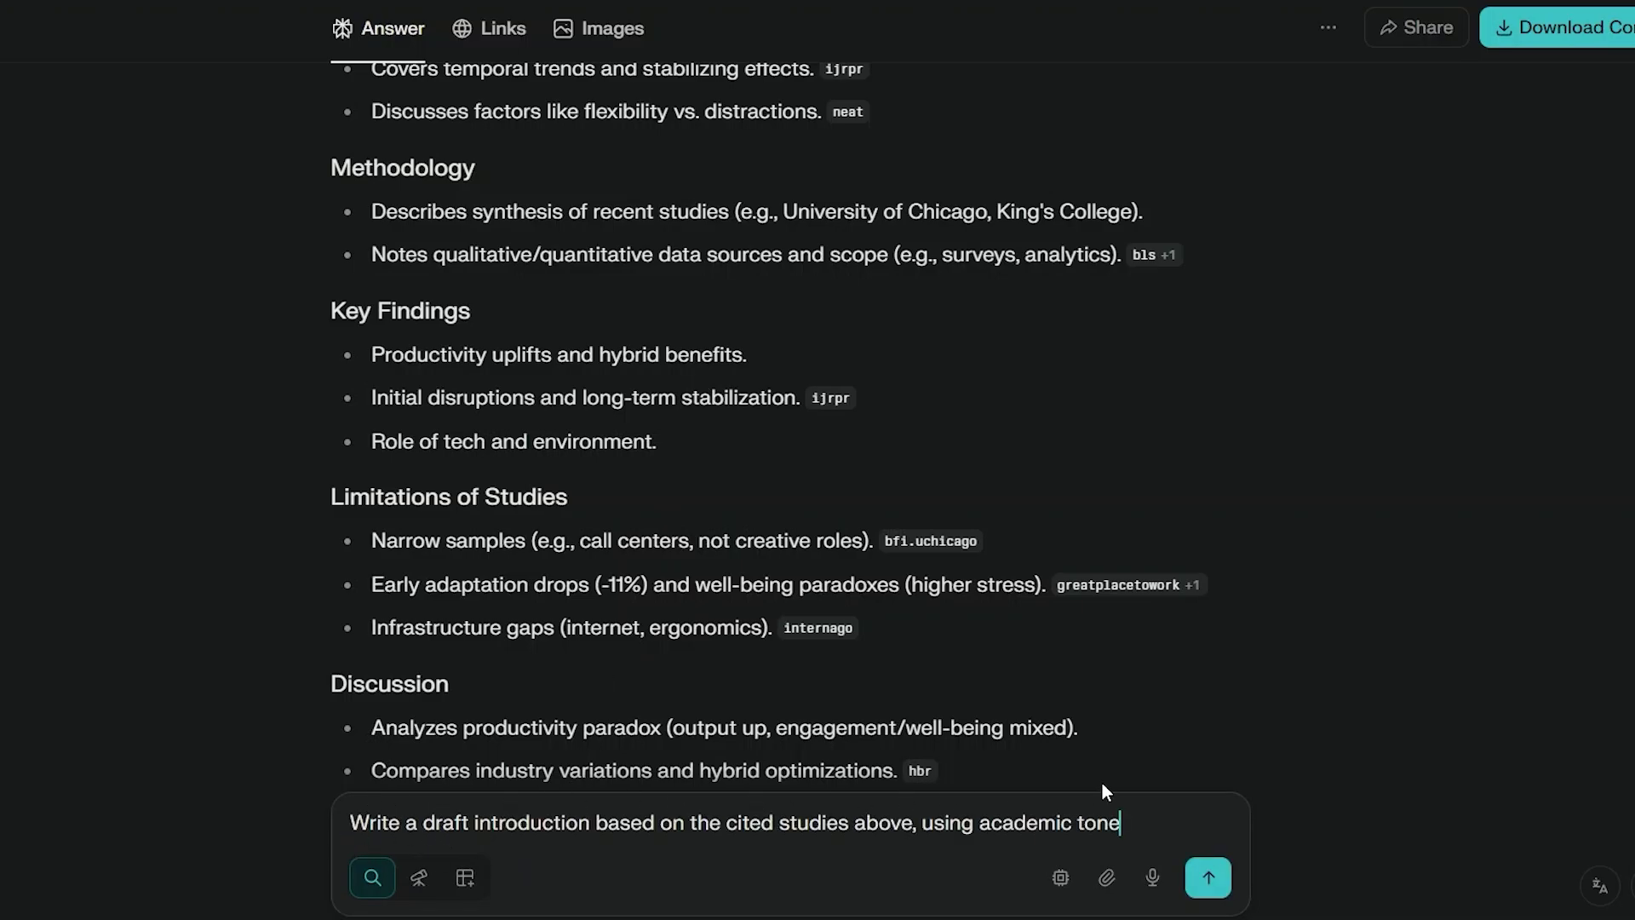